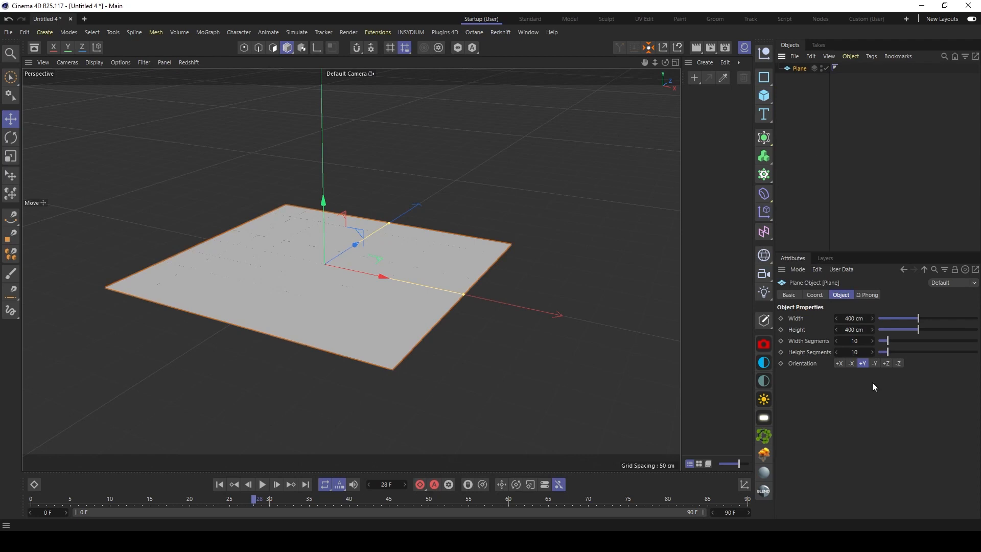
Step: Set the plane's width segments and height segments to 100 each
left_click(856, 340)
type("0")
key("Tab")
type("1")
key("Return")
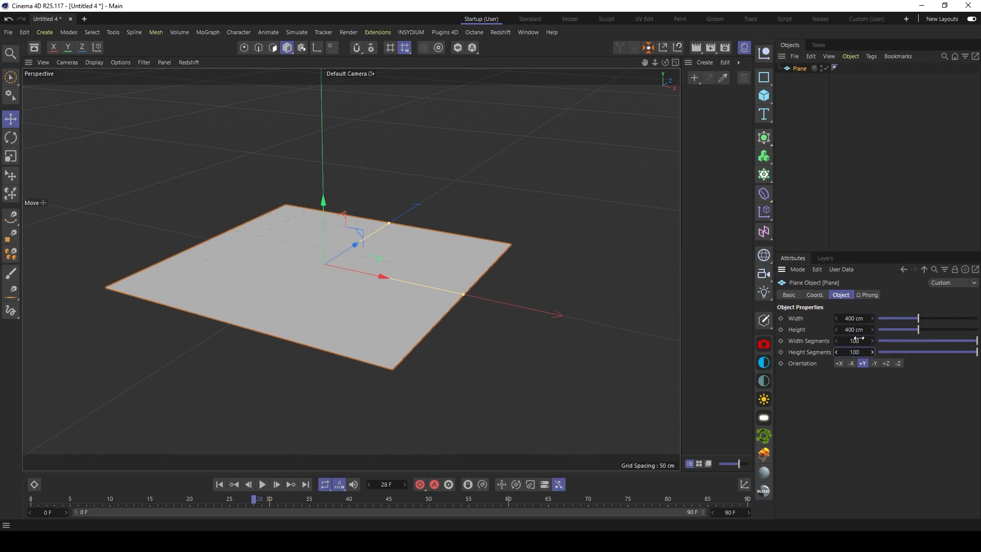
Step: Add a Shader effector and group it together with the plane under a null
left_click(765, 216)
left_click(849, 300)
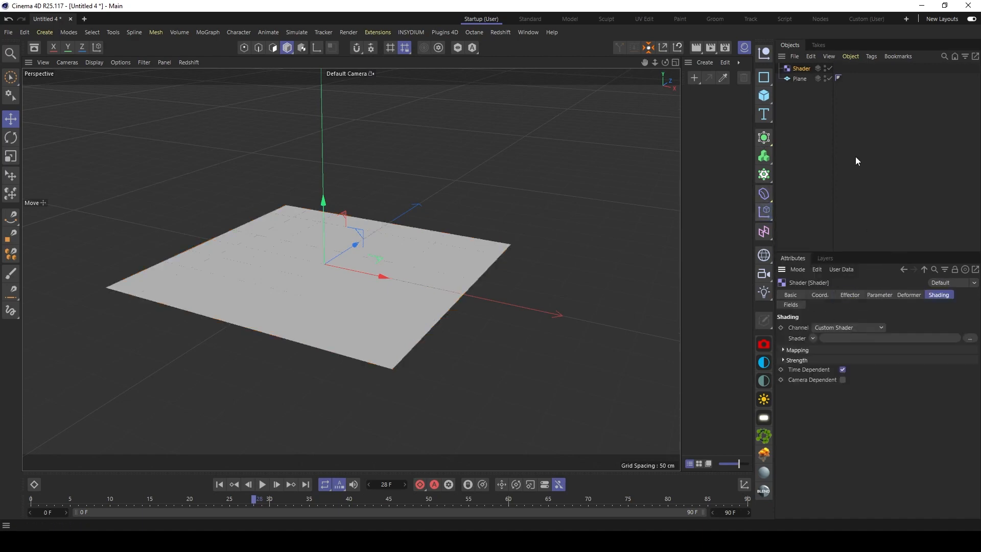
left_click(794, 81)
left_click(799, 67)
left_click(804, 80, "ctrl")
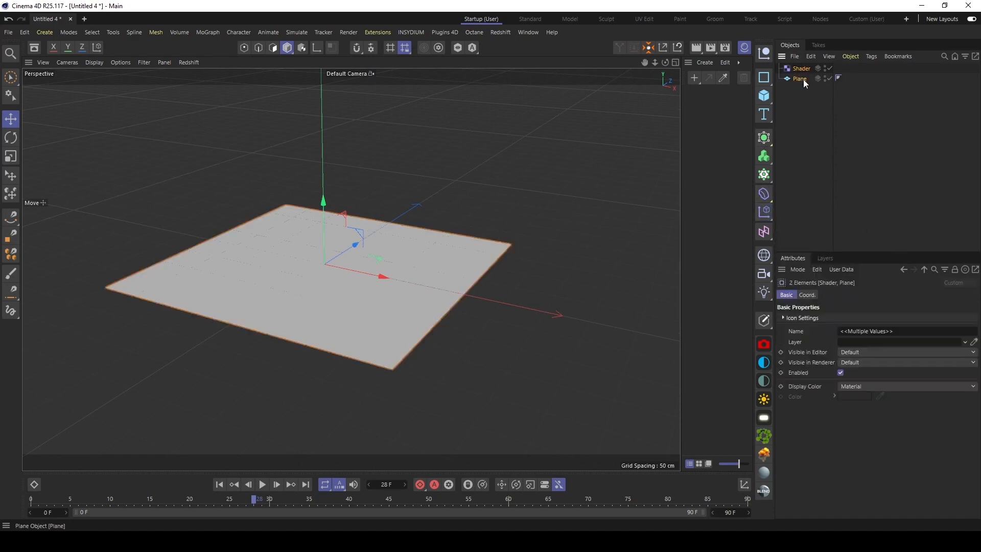
key("alt+g")
left_click(779, 68)
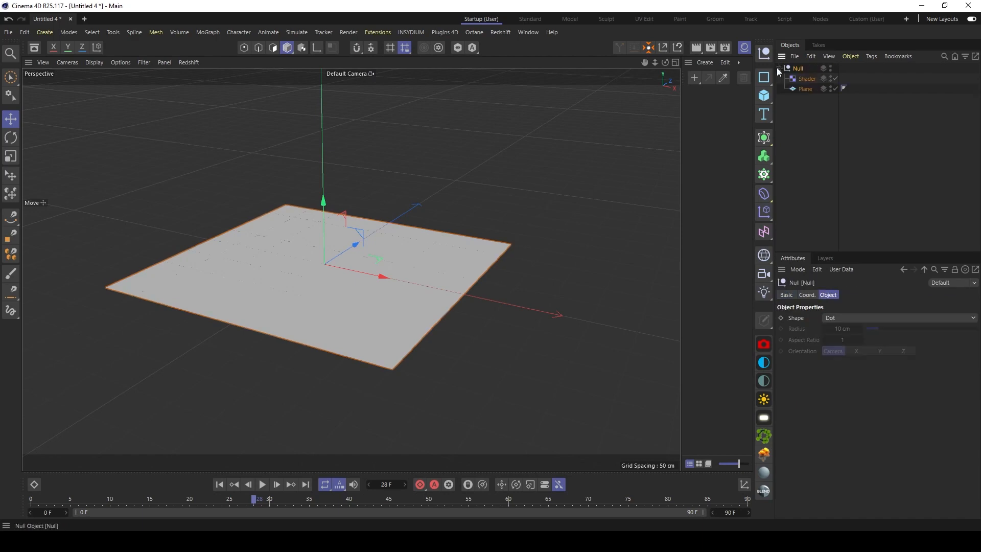
Step: Assign a Noise shader to the Shader effector and set its space to World
left_click(807, 78)
left_click(813, 338)
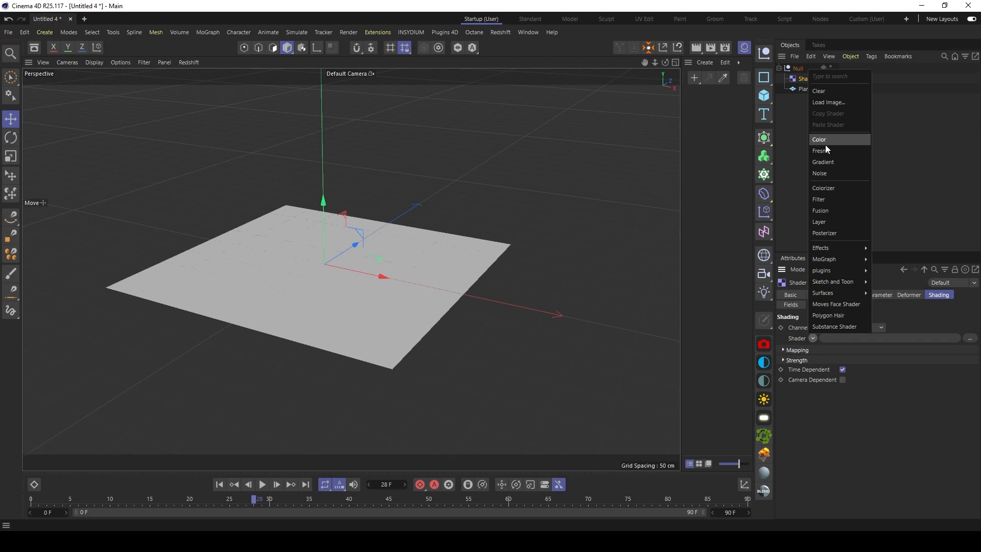
left_click(826, 173)
left_click(877, 339)
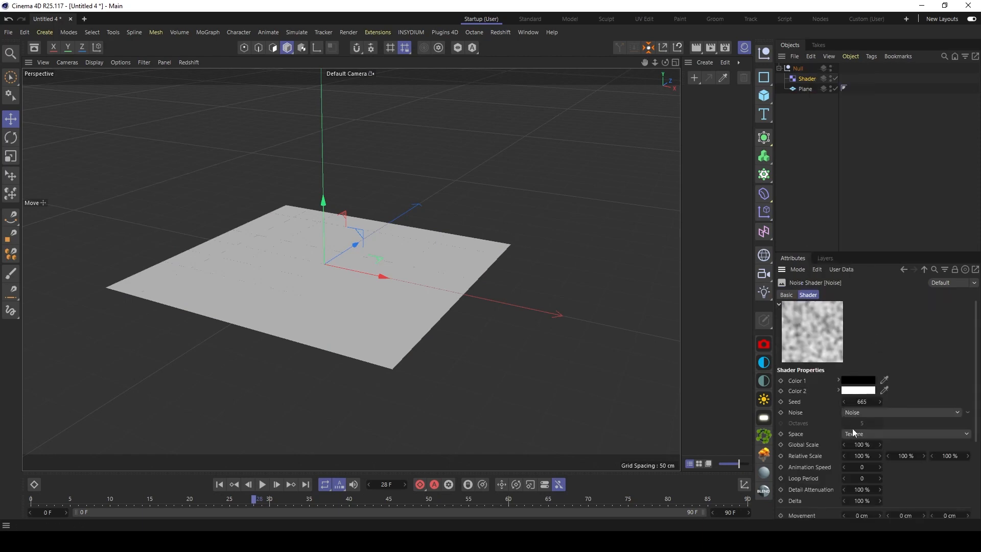
left_click(864, 434)
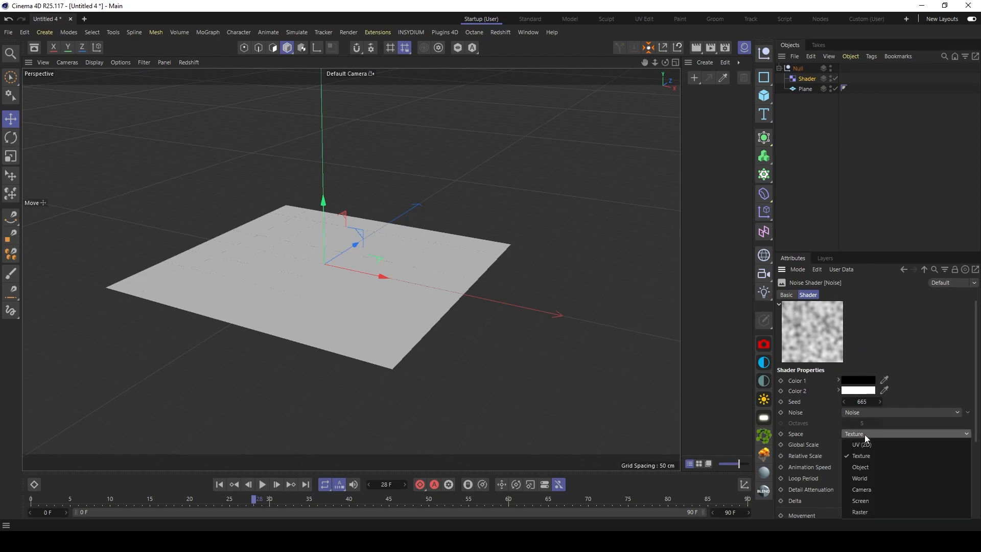
left_click(869, 476)
scroll(949, 413, "down", 3)
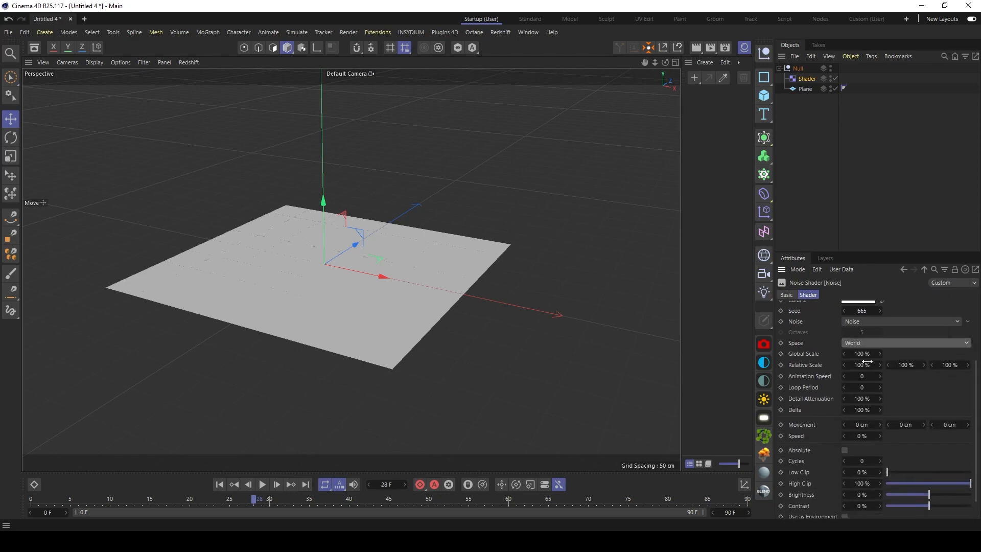
Step: Set the noise's global scale to 222% and its third relative scale value to 333%
double_click(861, 353)
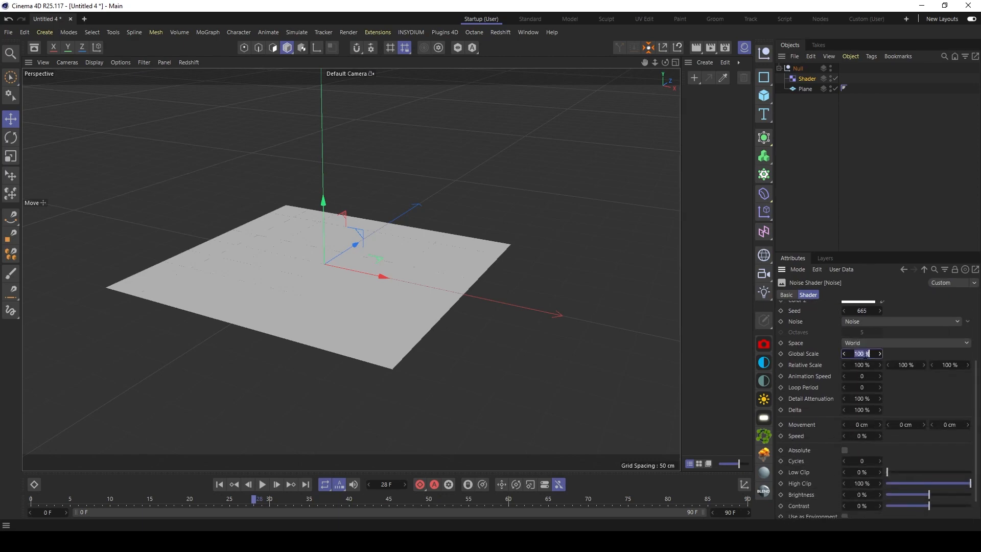
type("222")
double_click(947, 366)
type("333")
key("Return")
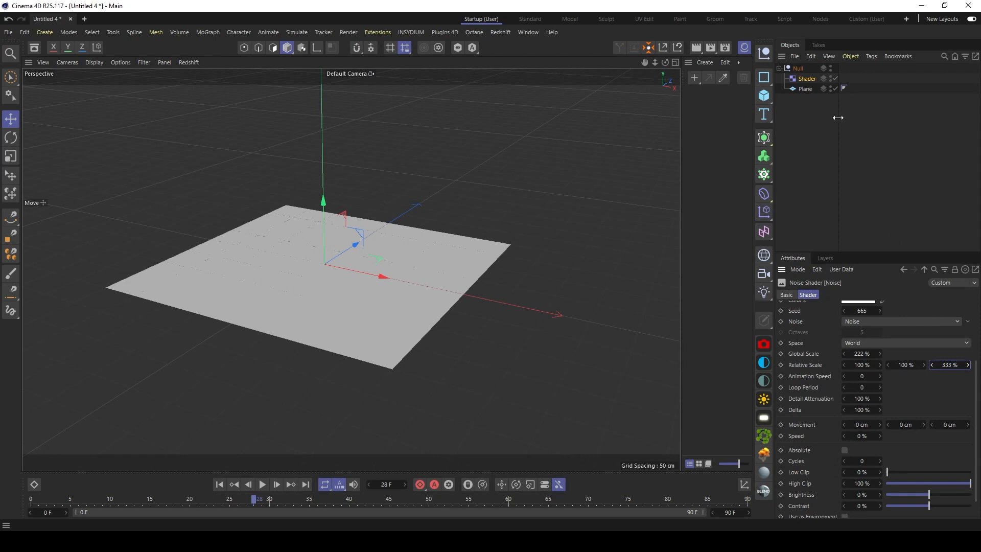
Step: Make the Shader effector affect position instead of scale with P.Z at 66 cm, and set its deformation to Point
left_click(806, 79)
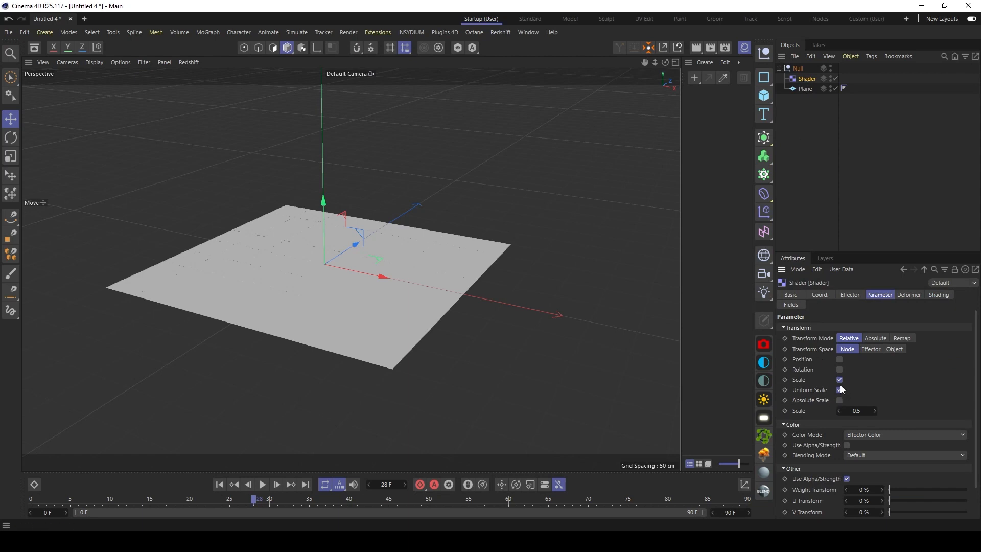
left_click(839, 380)
left_click(839, 360)
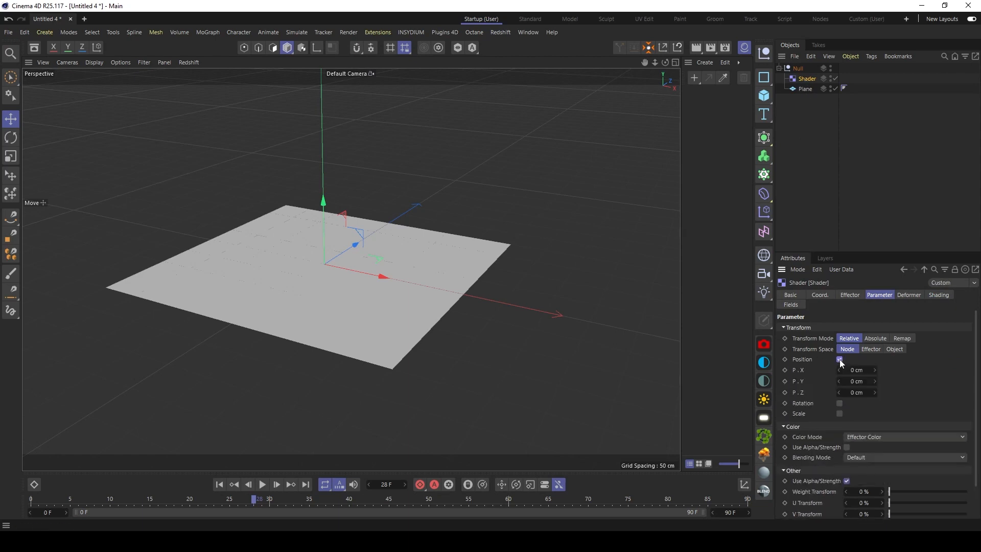
left_click(857, 392)
type("66")
key("Return")
left_click(909, 296)
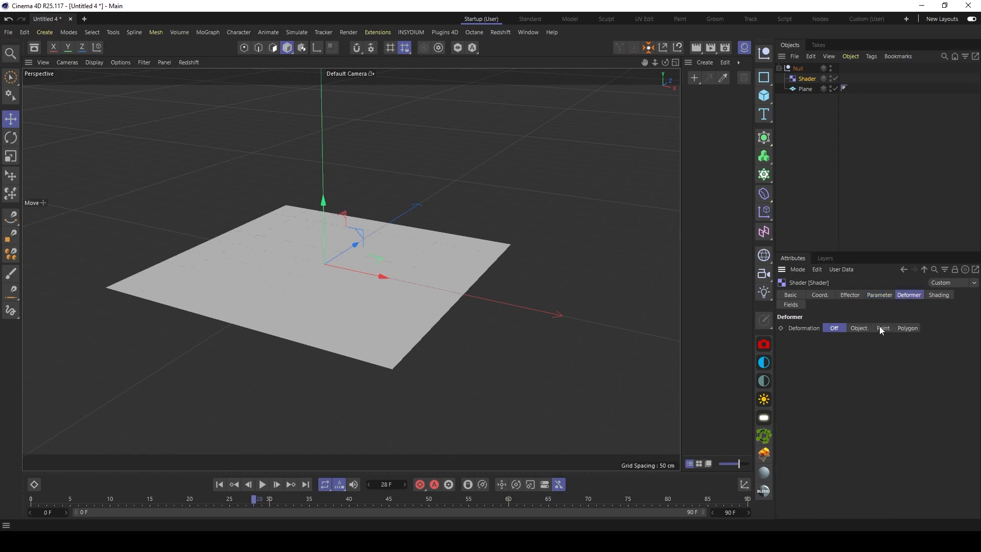
left_click(882, 328)
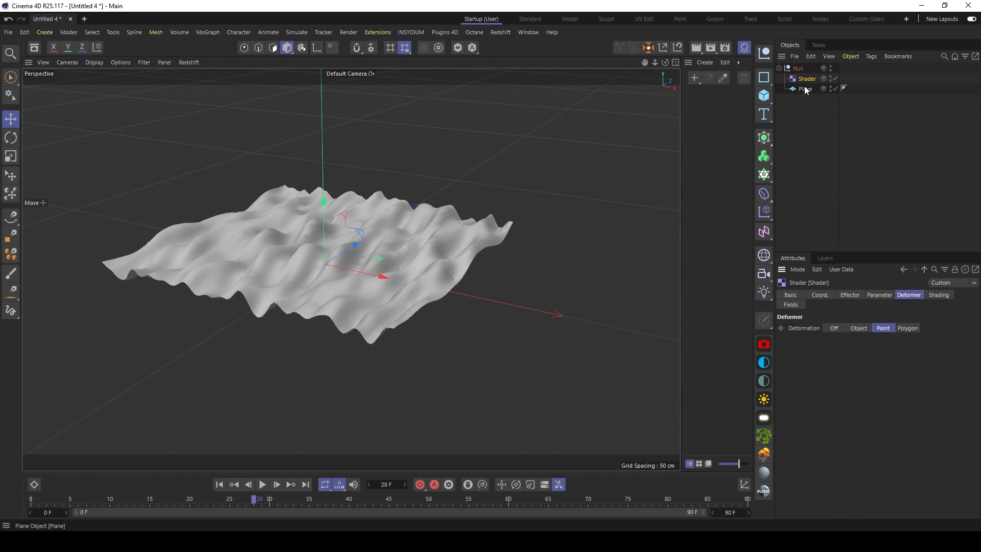
Step: Set the noise shader's animation speed to 0.01 and its loop period to 10
left_click(929, 296)
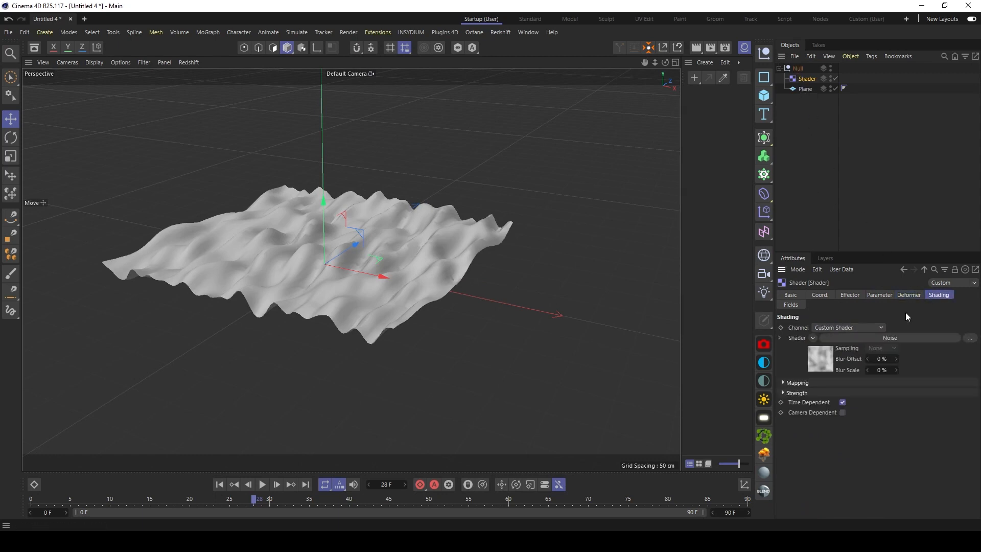
left_click(875, 338)
scroll(972, 363, "down", 5)
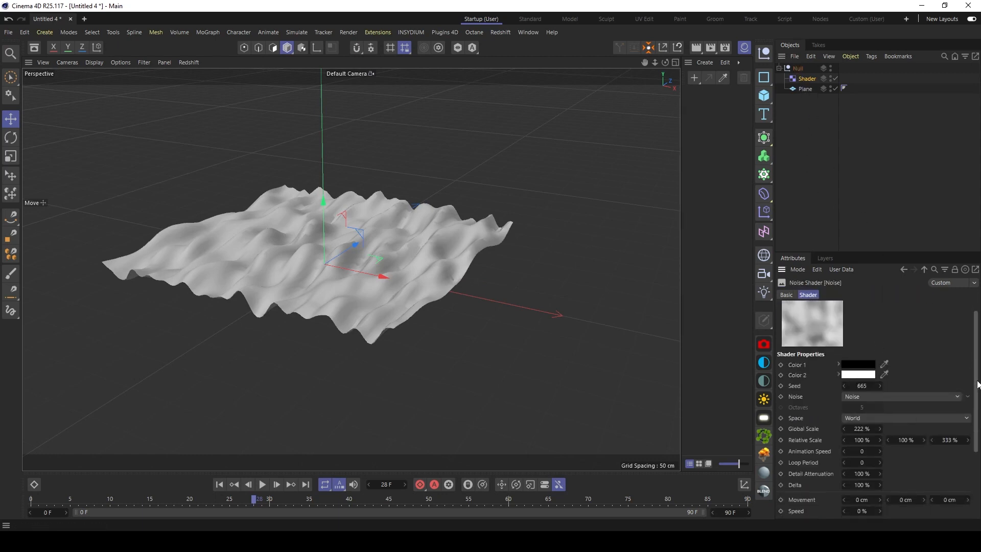
left_click(862, 363)
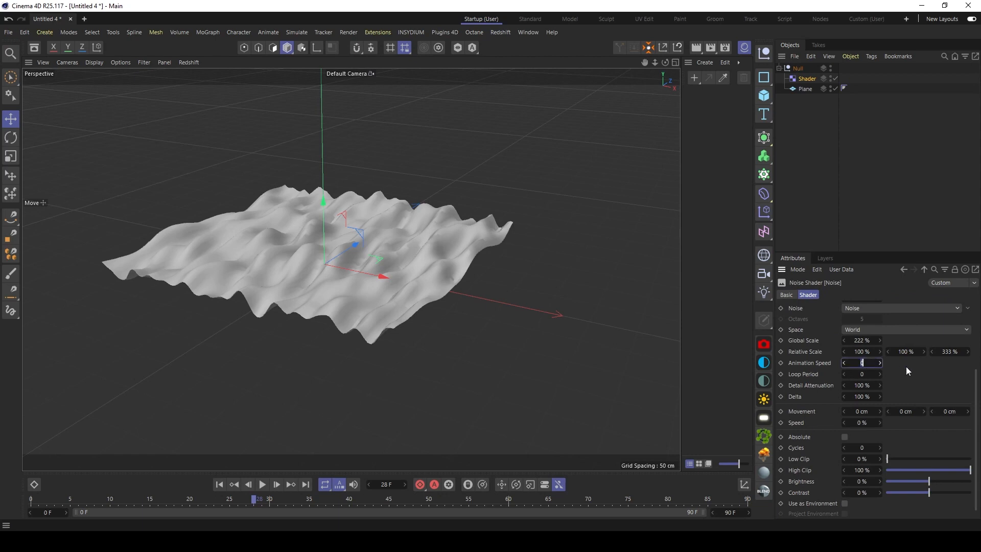
key("BackSpace")
type(".01")
key("Return")
left_click(869, 374)
type("10")
key("Return")
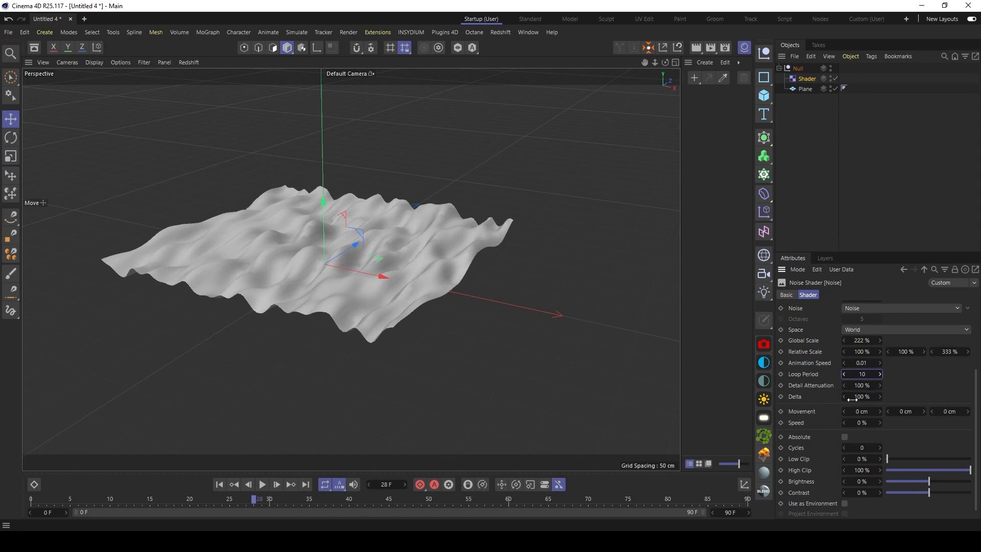
Step: Extend the timeline to 300 frames and move the playhead to frame 0
left_click(725, 512)
key("Return")
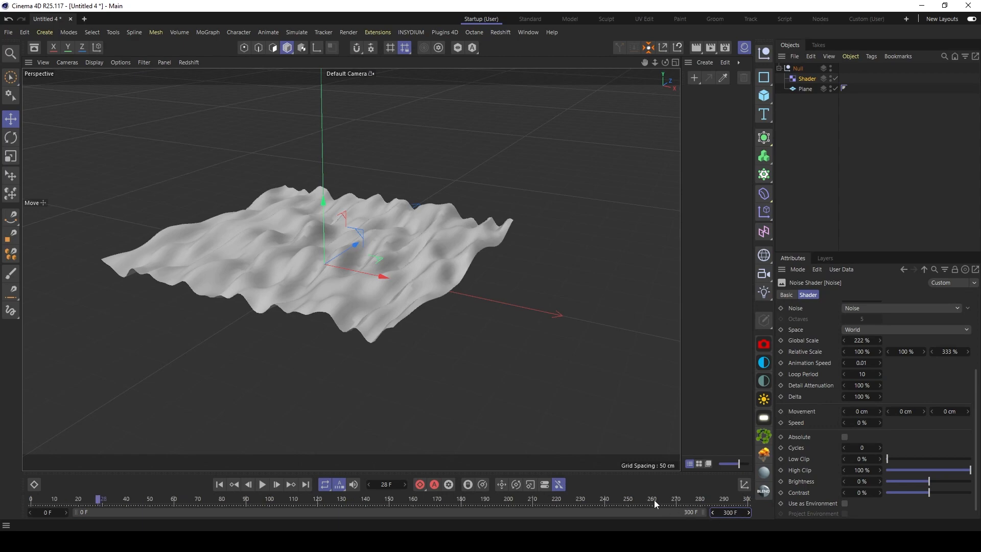
left_click_drag(654, 500, 2, 507)
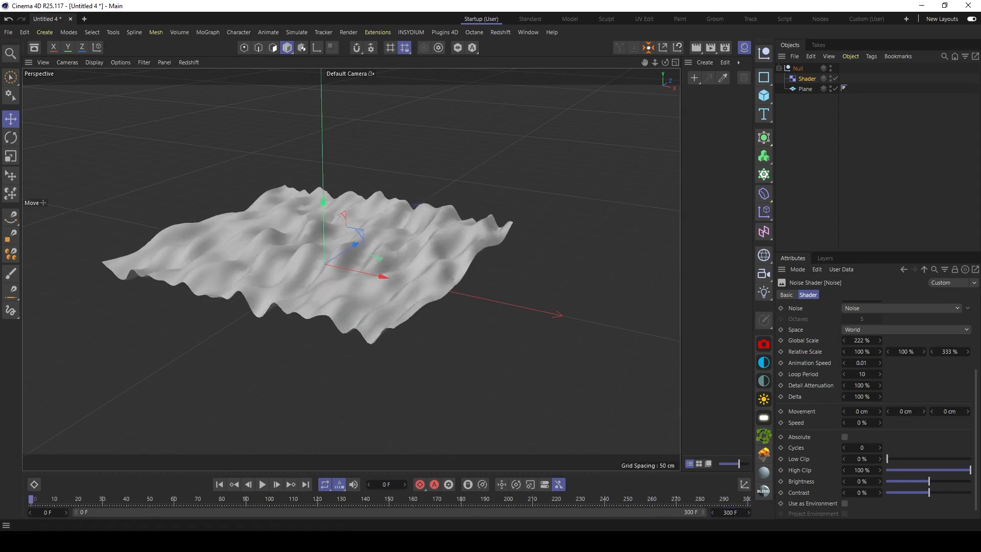
Step: Place the deformed plane inside a Subdivision Surface
left_click(801, 97)
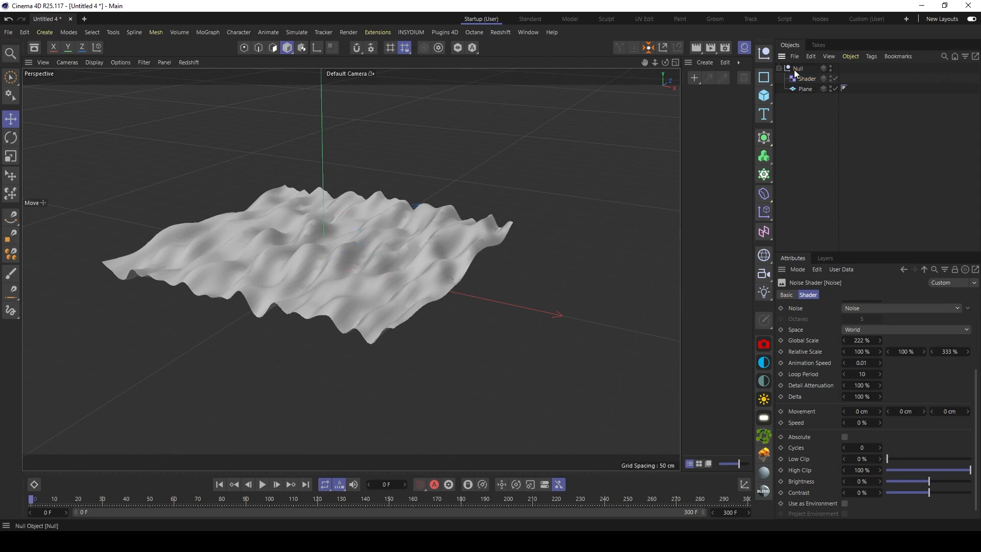
scroll(485, 235, "up", 3)
middle_click_drag(485, 235, 577, 236, "alt")
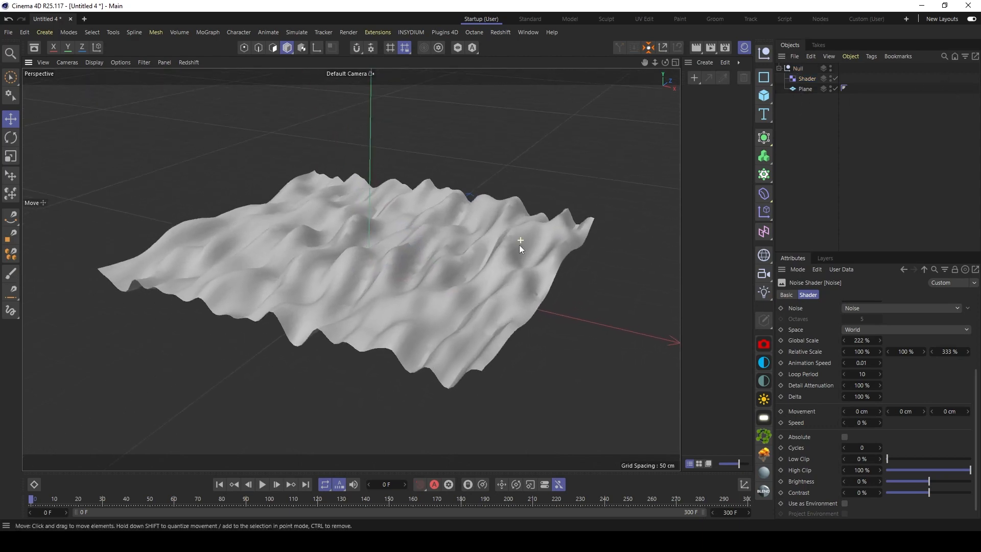
left_click_drag(519, 244, 516, 248, "alt")
left_click(805, 88)
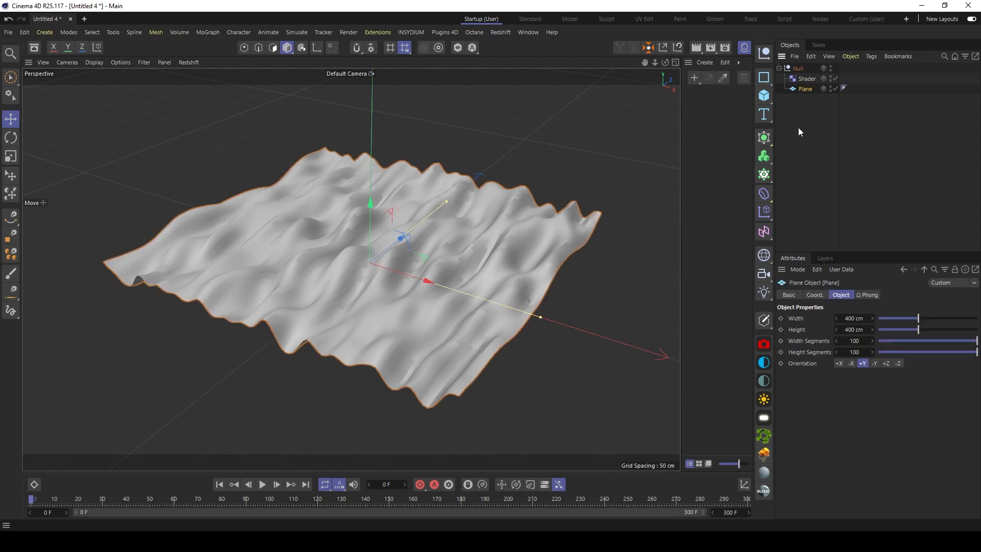
left_click(765, 137)
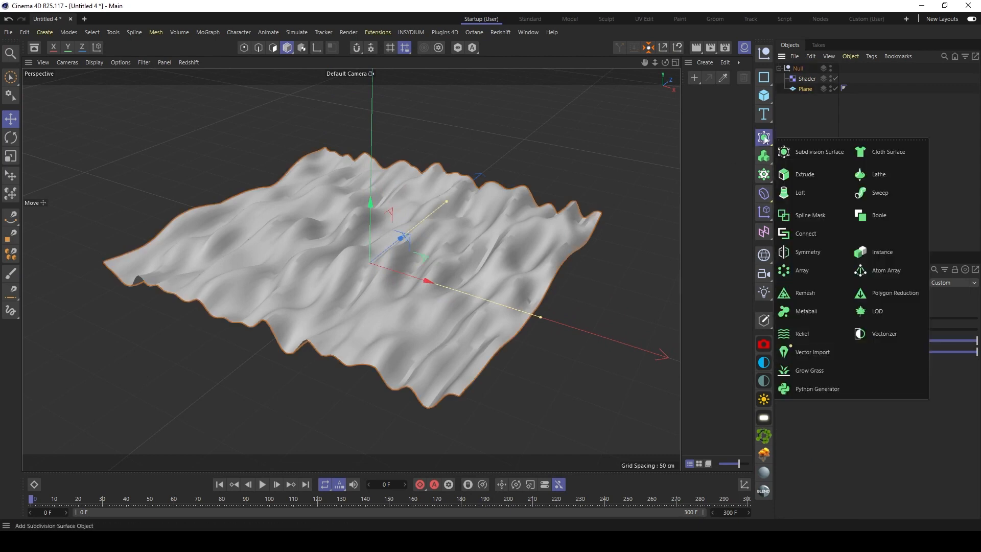
left_click(812, 152, "alt")
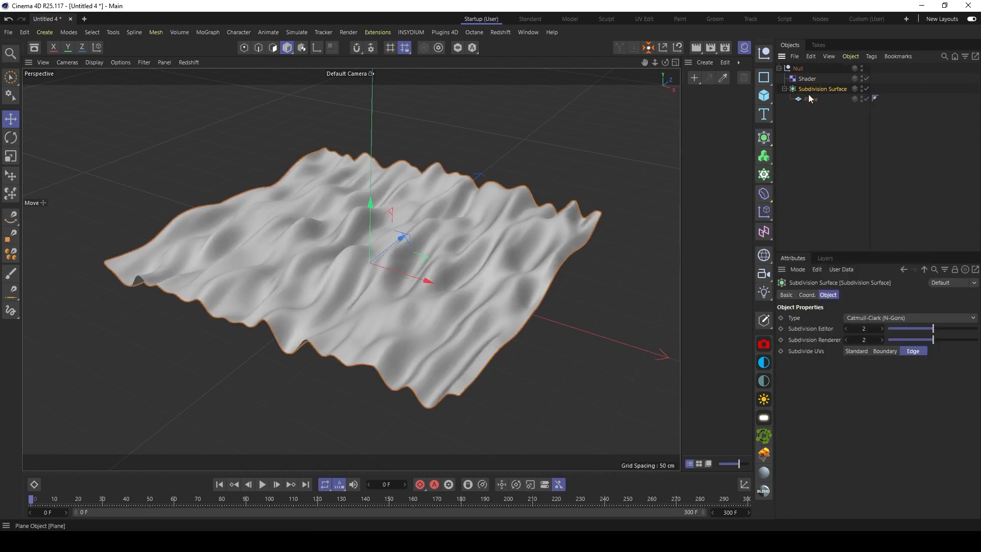
left_click(810, 99)
left_click(823, 169)
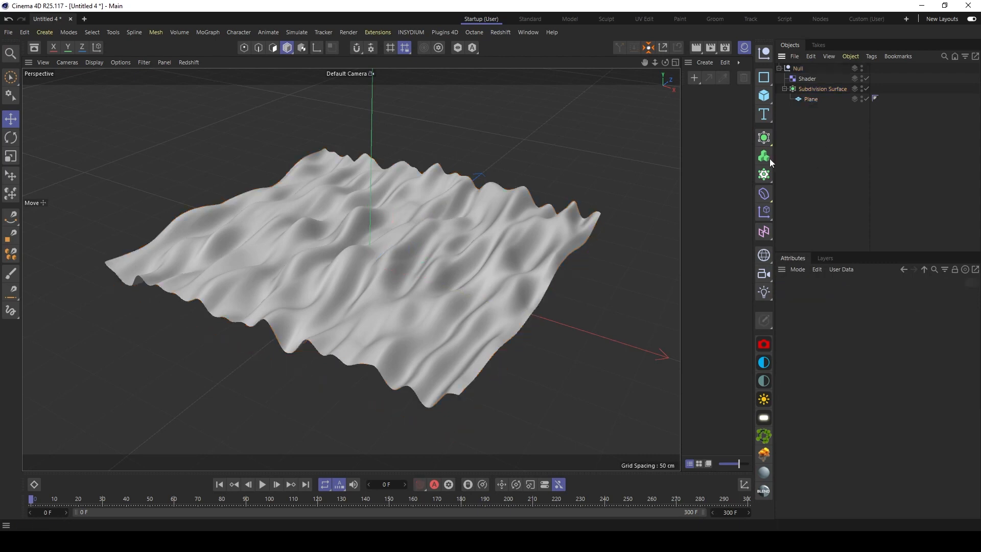
Step: Hide the null group that contains the plane and the Shader effector
scroll(534, 237, "up", 3)
scroll(535, 233, "down", 3)
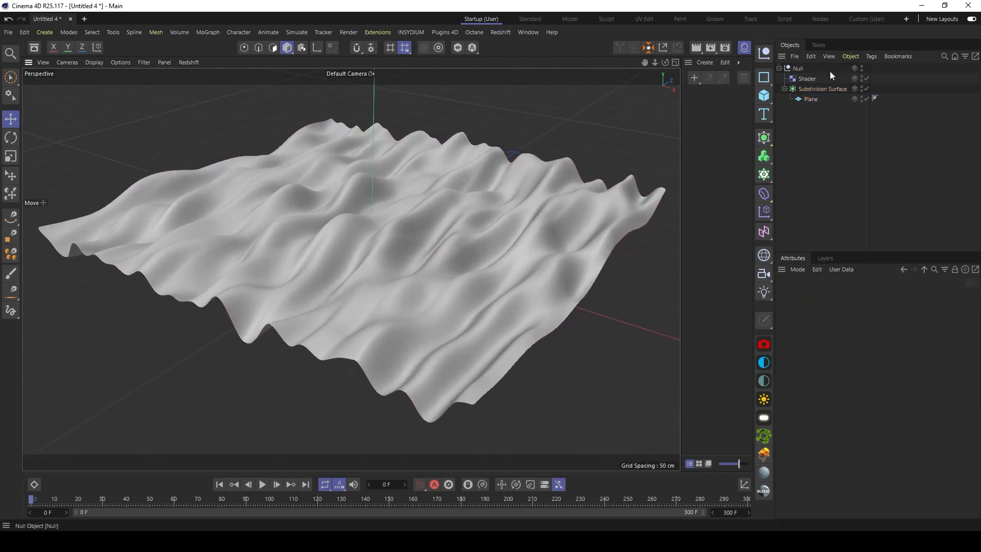
left_click(861, 67)
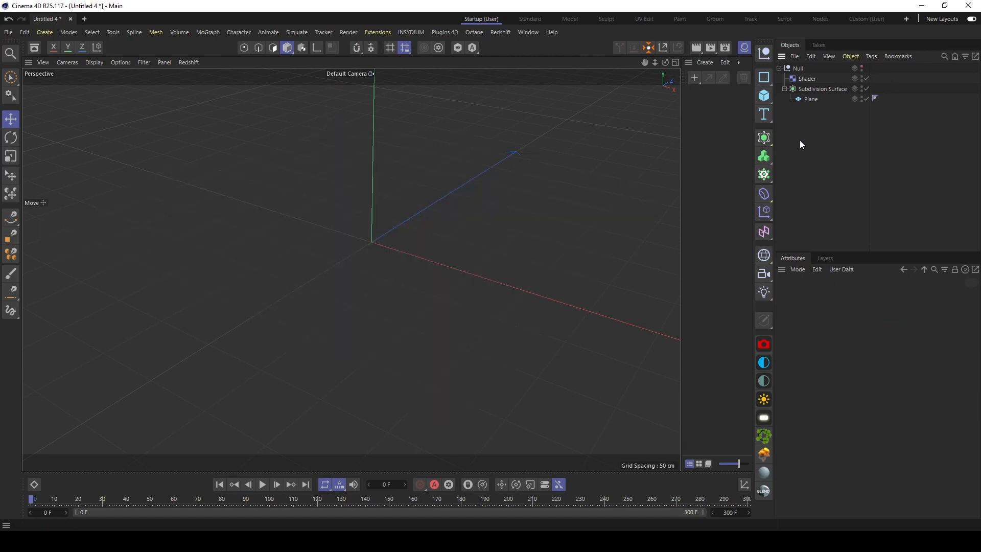
Step: Add a Helix spline and set its start radius and end radius to 0 cm
left_click(764, 78)
left_click(800, 110)
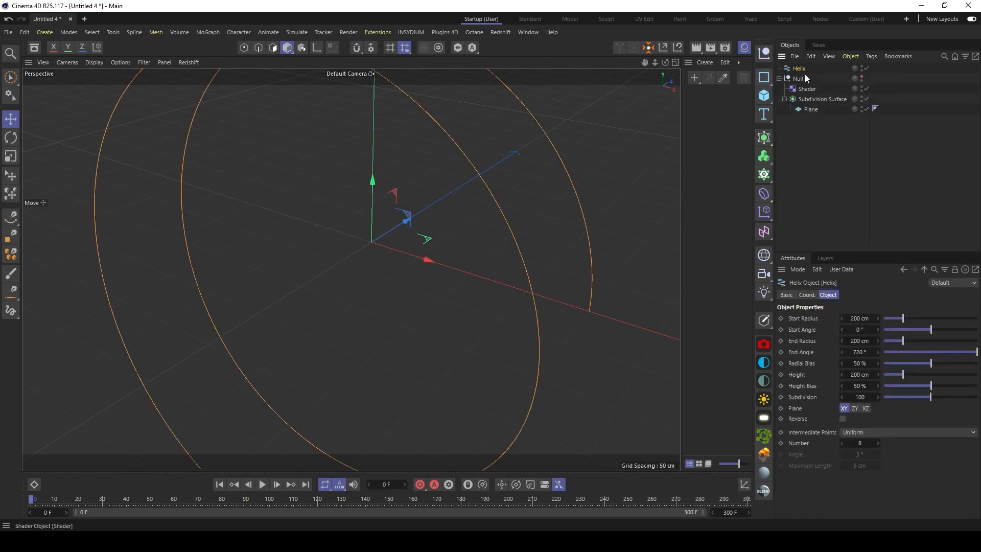
left_click(868, 318)
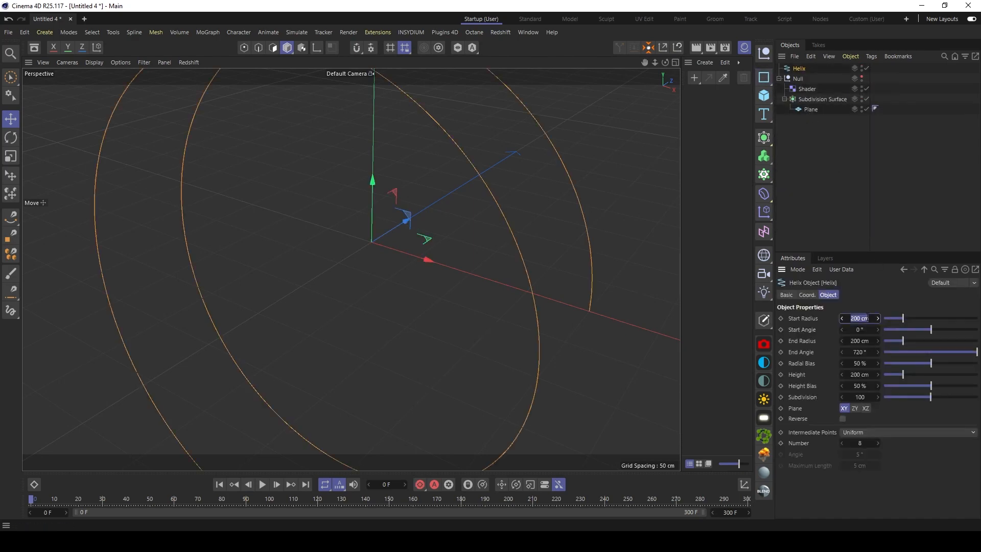
type("0")
key("Return")
left_click(869, 341)
type("0")
key("Return")
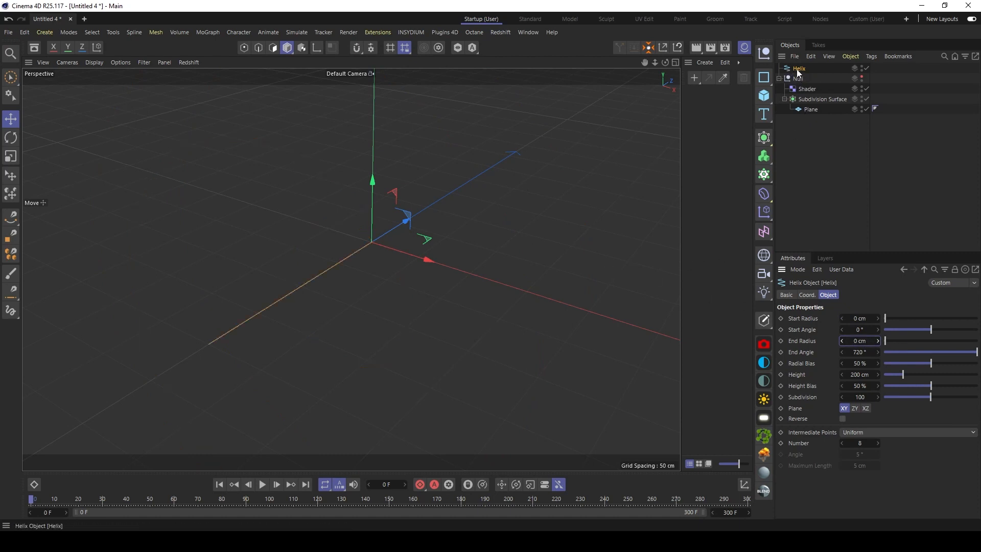
Step: Group the helix under a new null below the plane's group, and place the helix inside a Cloner
key("alt+g")
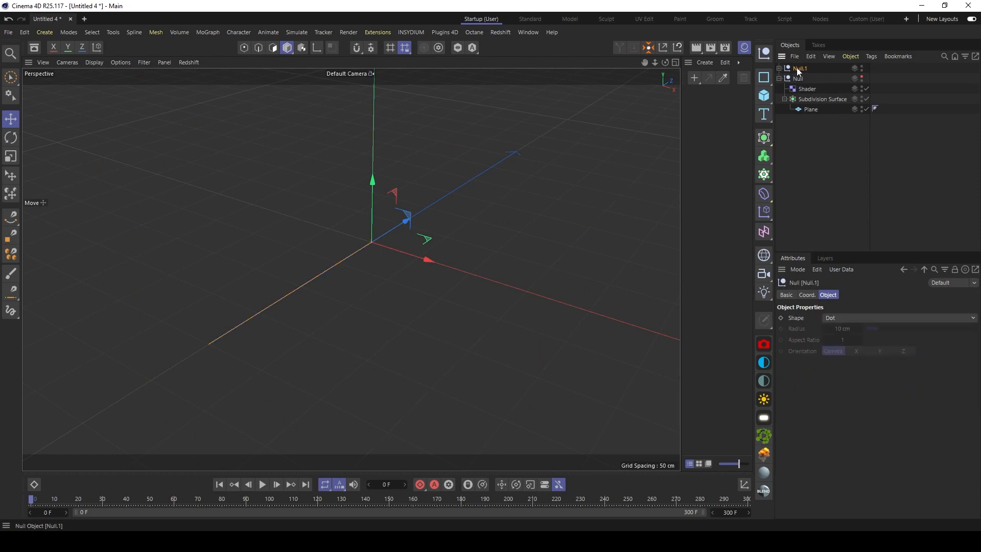
left_click_drag(799, 70, 812, 164)
left_click(779, 109)
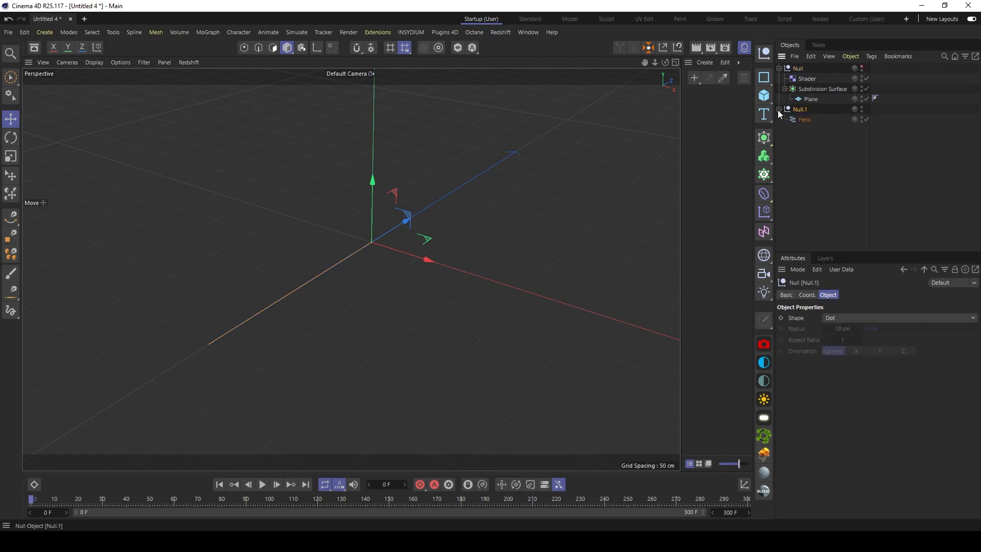
left_click(805, 120)
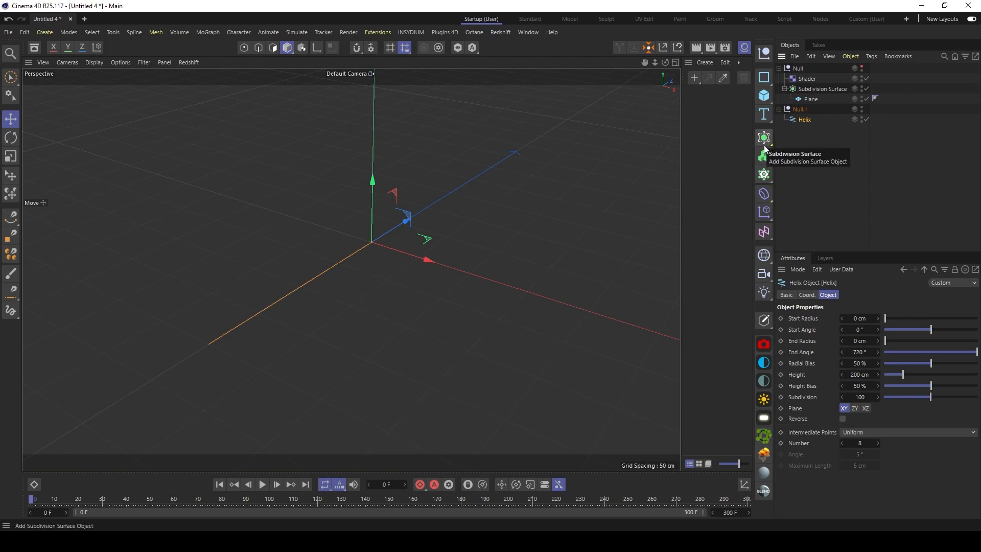
left_click(763, 175, "alt")
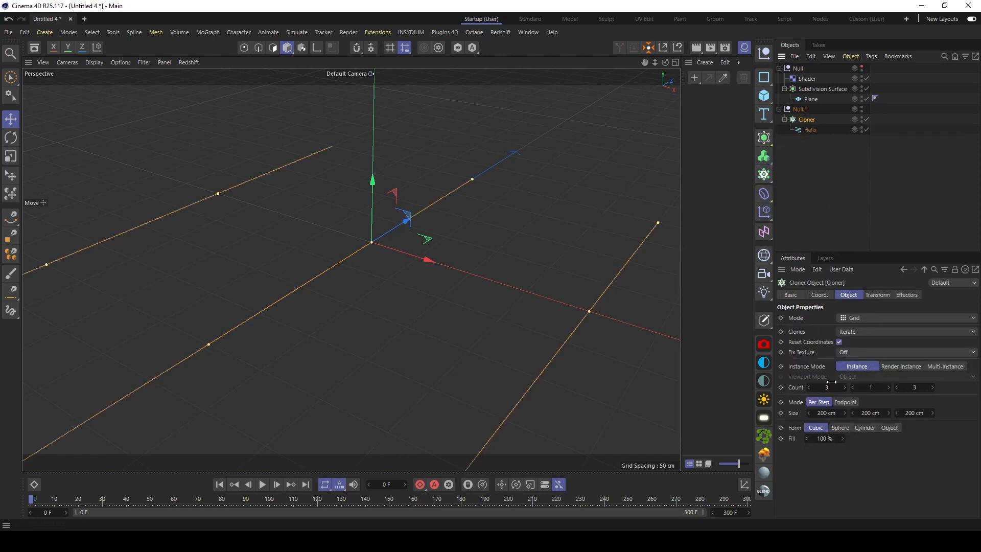
Step: Switch the helix Cloner to Linear mode and set its clone count to 333
left_click(853, 317)
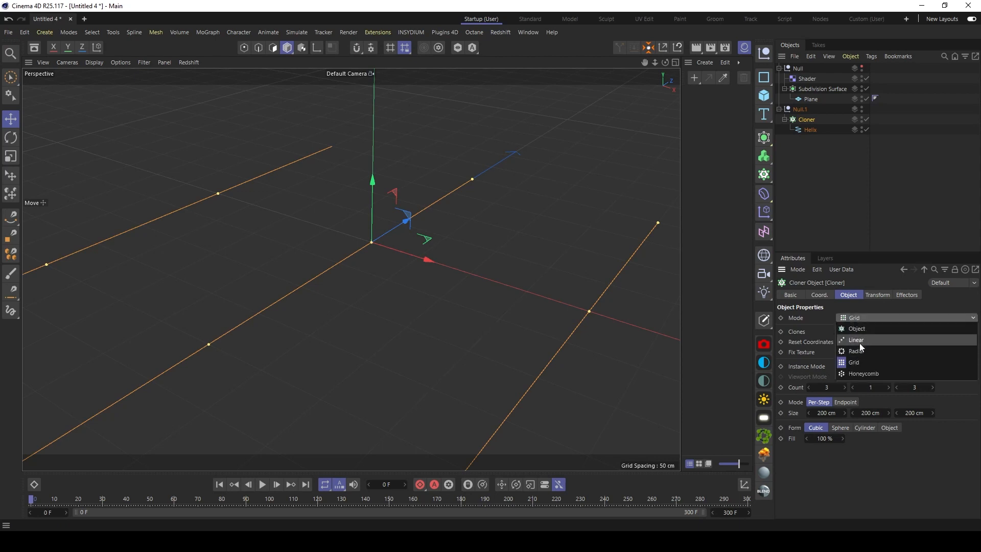
left_click(859, 342)
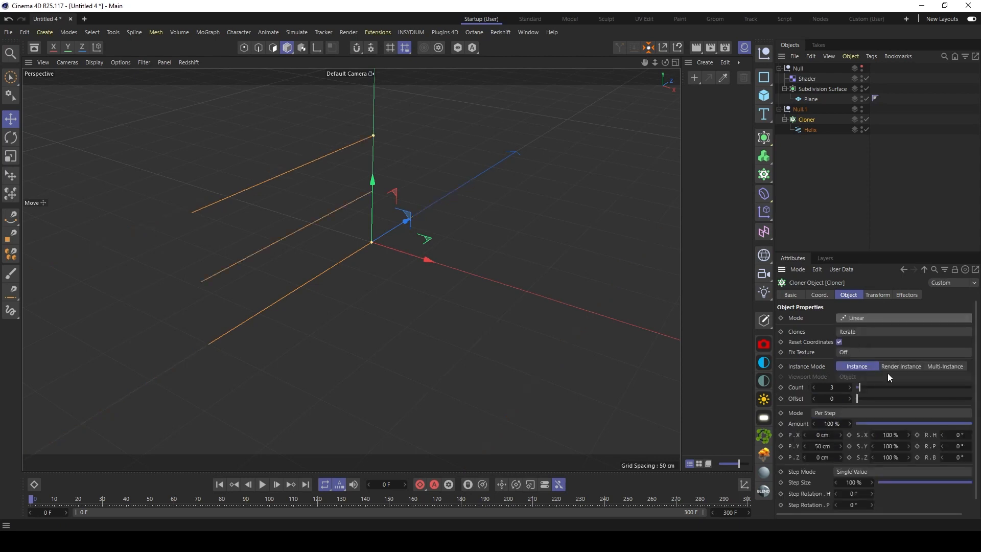
left_click(837, 387)
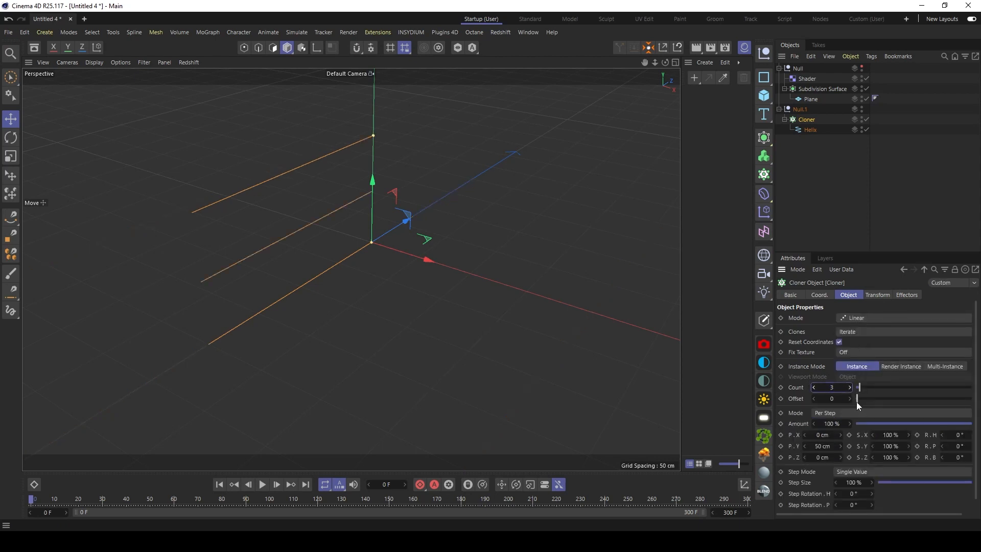
type("333")
key("Return")
Step: Set the Cloner's per-step position offset to 0 cm on Y and 0.6 cm on X
double_click(822, 446)
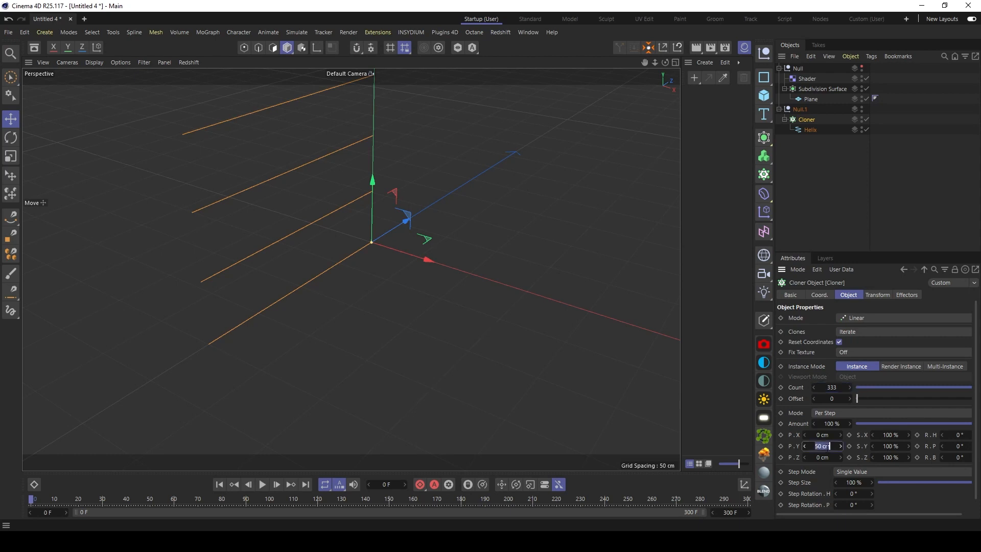
type("0")
key("Return")
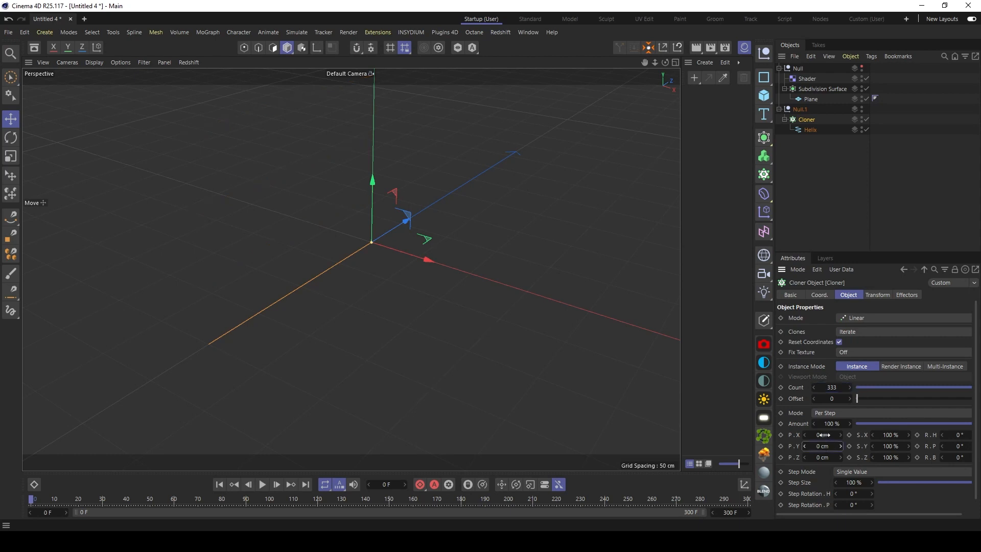
left_click_drag(821, 434, 825, 435)
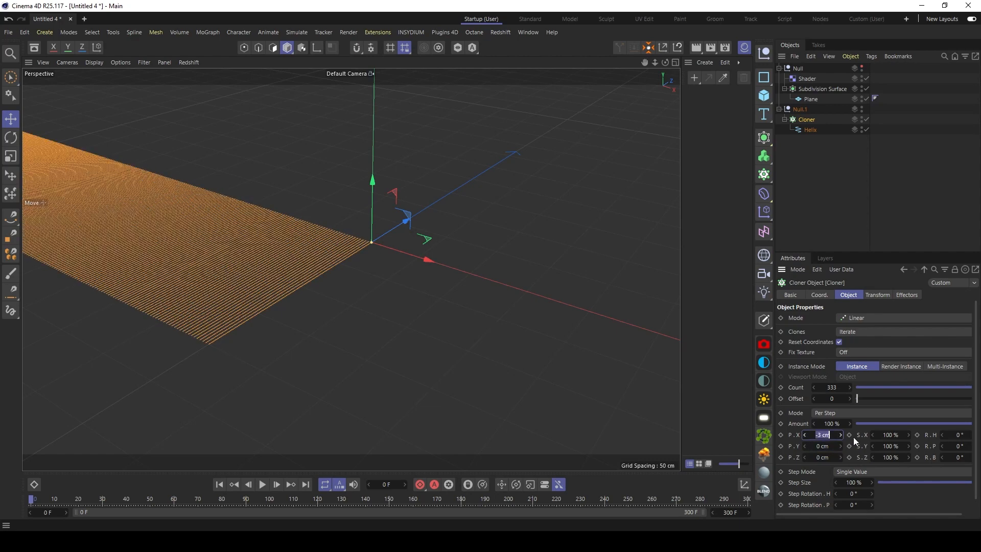
type(".06")
key("Return")
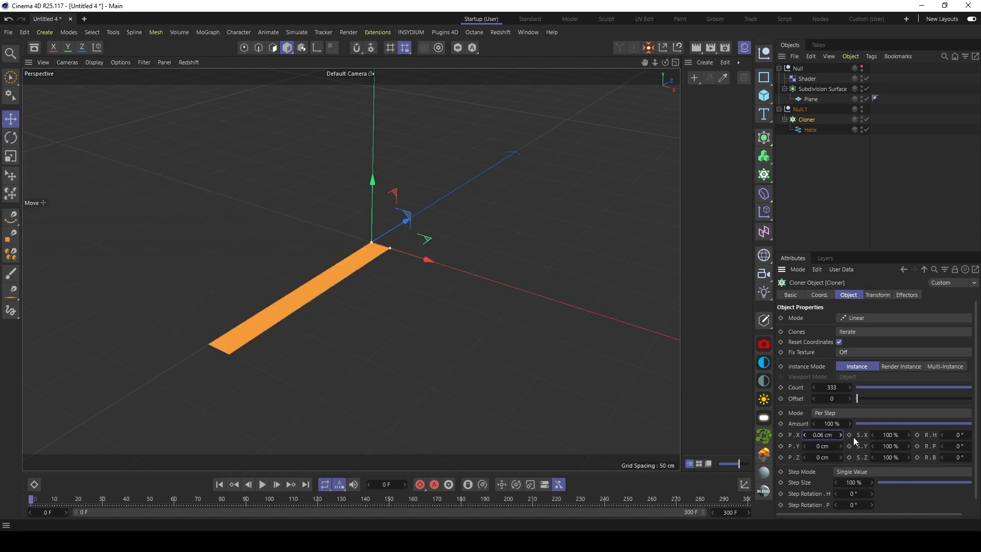
left_click(821, 435)
left_click(820, 435)
key("BackSpace")
key("Return")
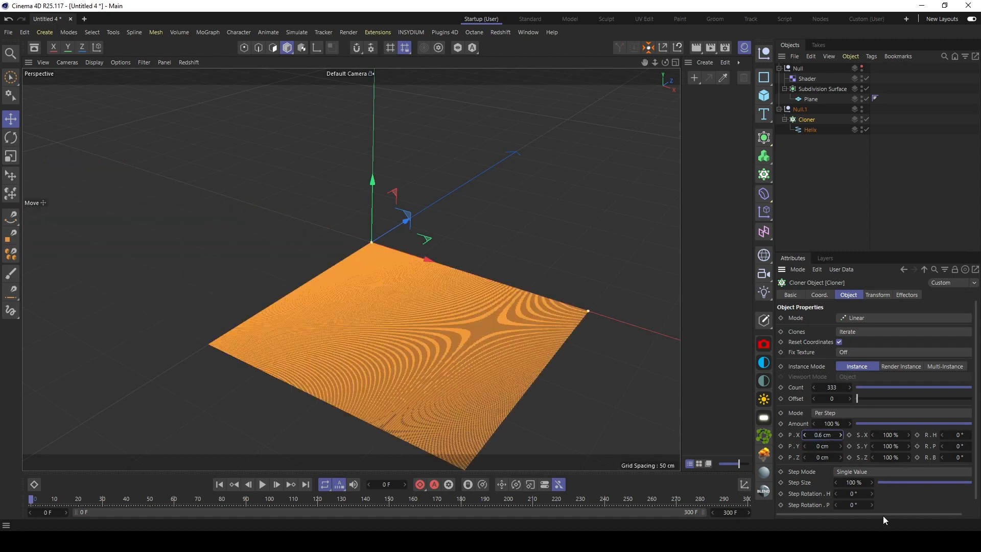
Step: Copy the plane group's Shader effector into the helix group, placing the copy above the Cloner
left_click(829, 211)
middle_click_drag(514, 358, 522, 289, "alt")
right_click_drag(511, 277, 602, 289, "alt")
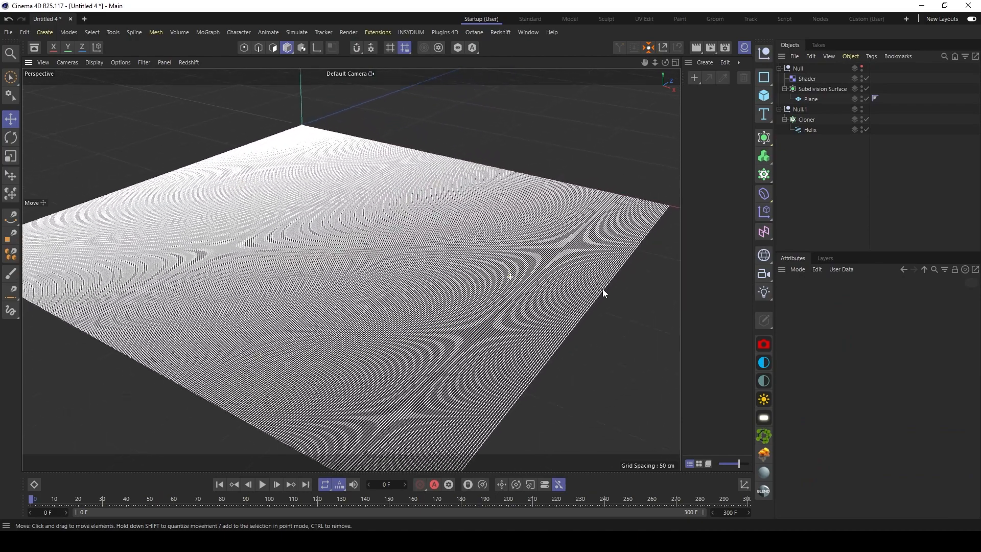
middle_click_drag(603, 289, 615, 255, "alt")
left_click(798, 88)
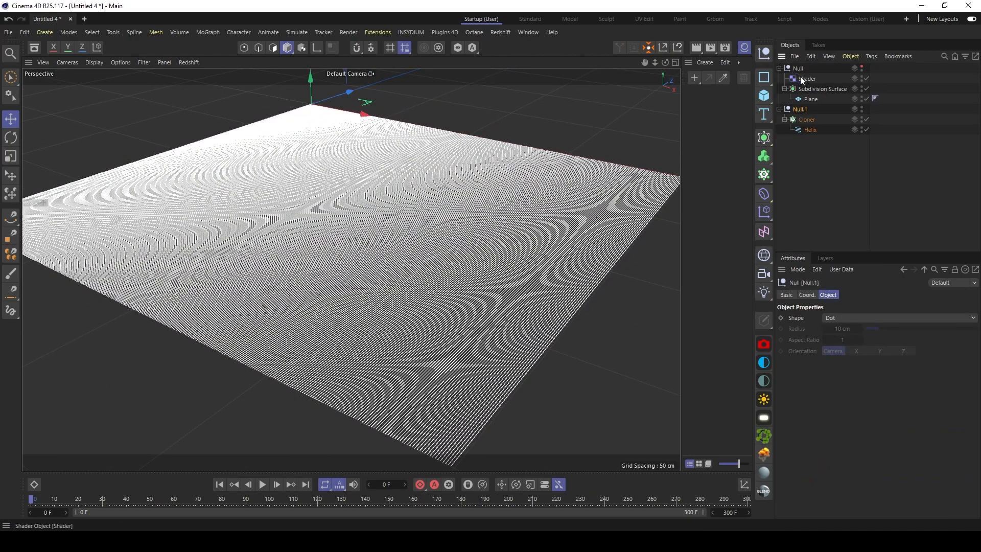
left_click(800, 78)
left_click_drag(805, 80, 805, 111, "ctrl")
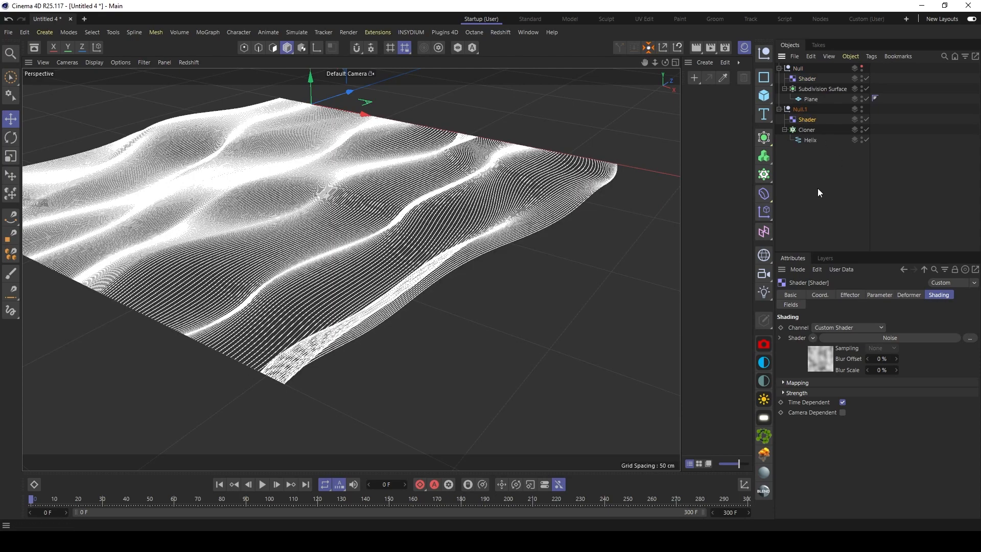
Step: Set the copied Shader effector's position displacement to 0 cm on Z and 67 cm on Y
mouse_move(429, 246)
middle_mouse_down("alt")
mouse_move(506, 250)
mouse_move(484, 262)
middle_mouse_up("alt")
scroll(505, 250, "down", 2)
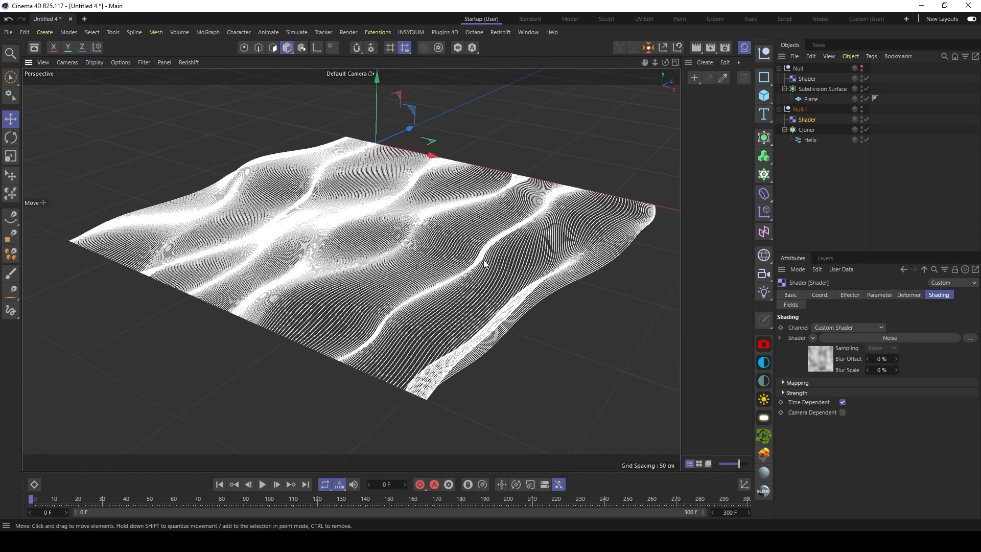
mouse_move(496, 244)
left_mouse_down("alt")
mouse_move(496, 225)
mouse_move(498, 266)
left_mouse_up("alt")
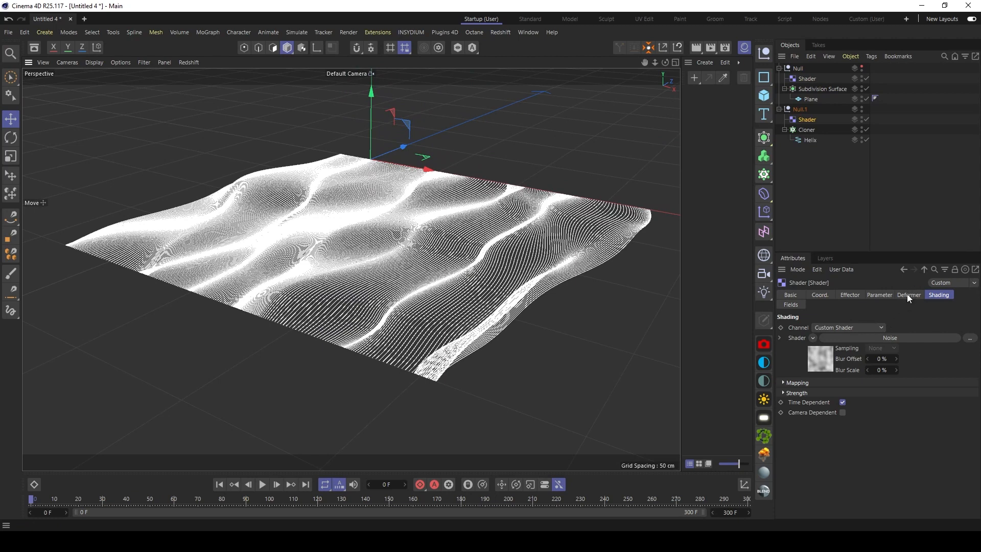
left_click(878, 295)
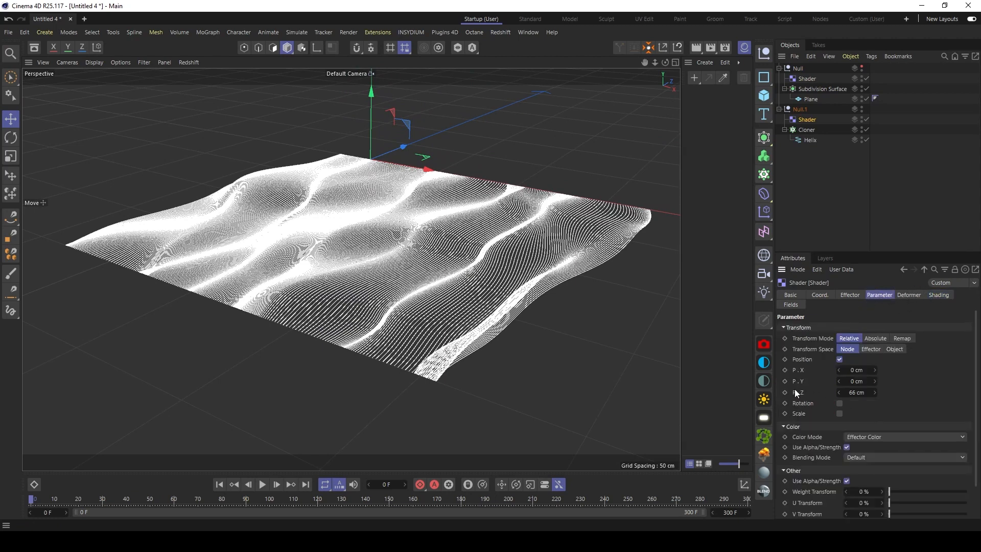
left_click(865, 392)
type("0")
left_click(869, 382)
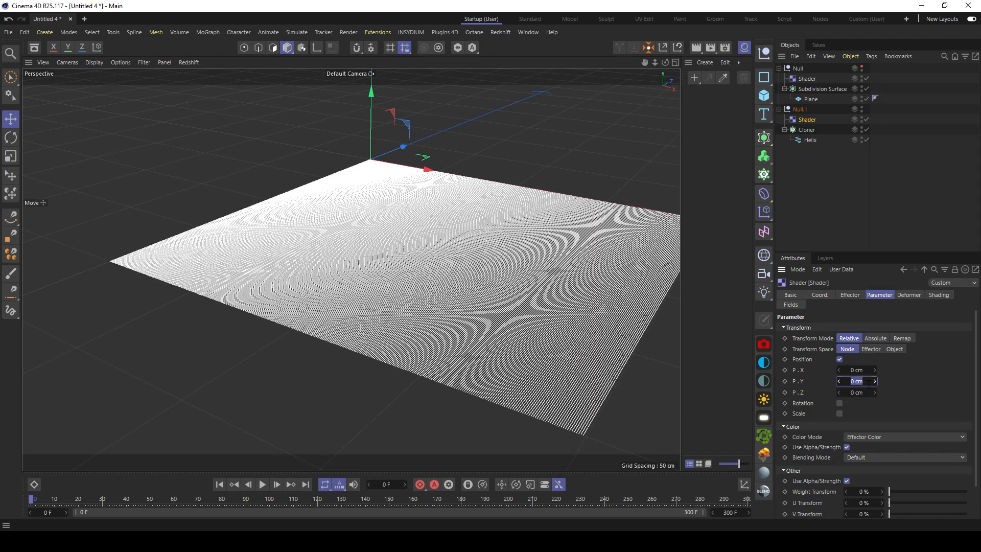
type("67")
key("Return")
Step: Unhide the null group that contains the subdivided plane
scroll(529, 257, "down", 1)
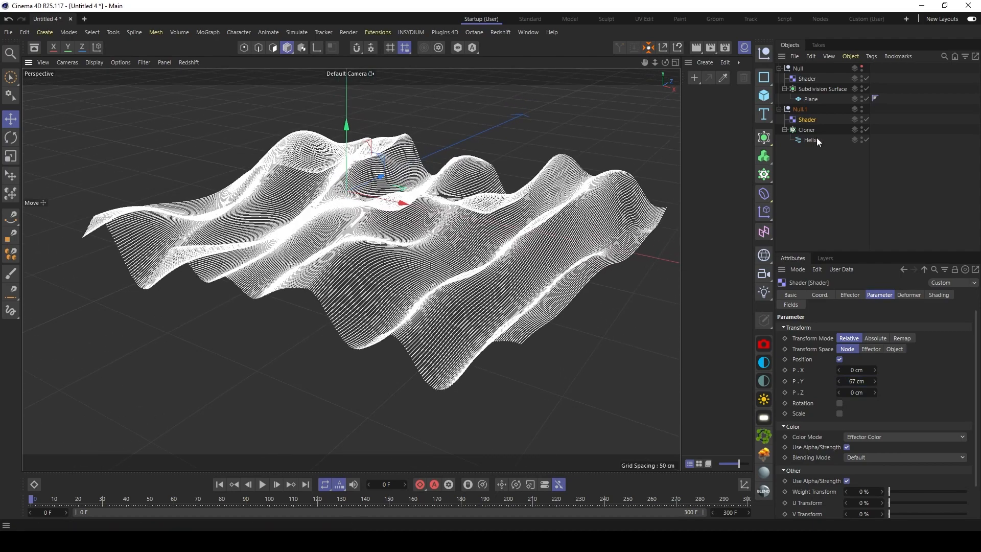
left_click_drag(562, 197, 570, 211, "alt")
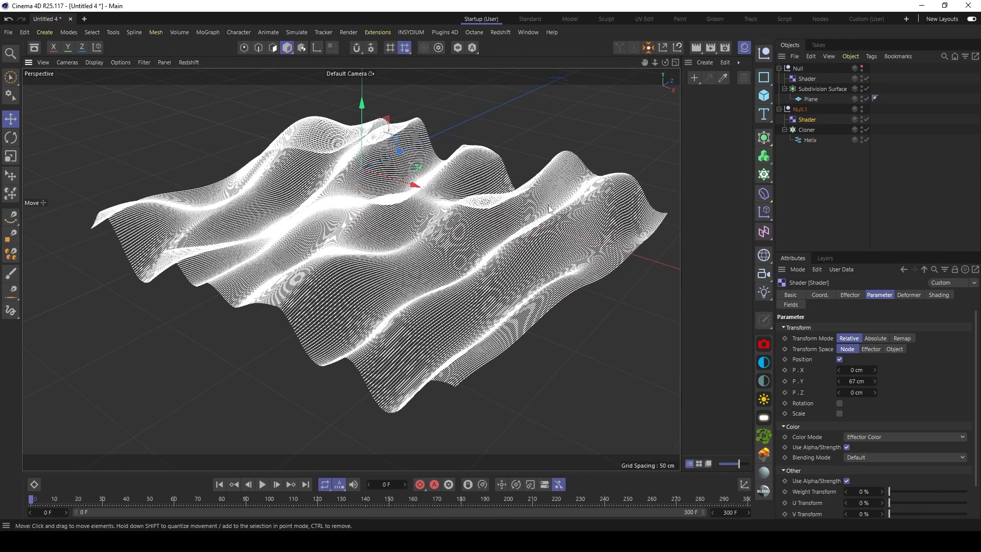
scroll(565, 219, "up", 1)
middle_click_drag(569, 211, 587, 200, "alt")
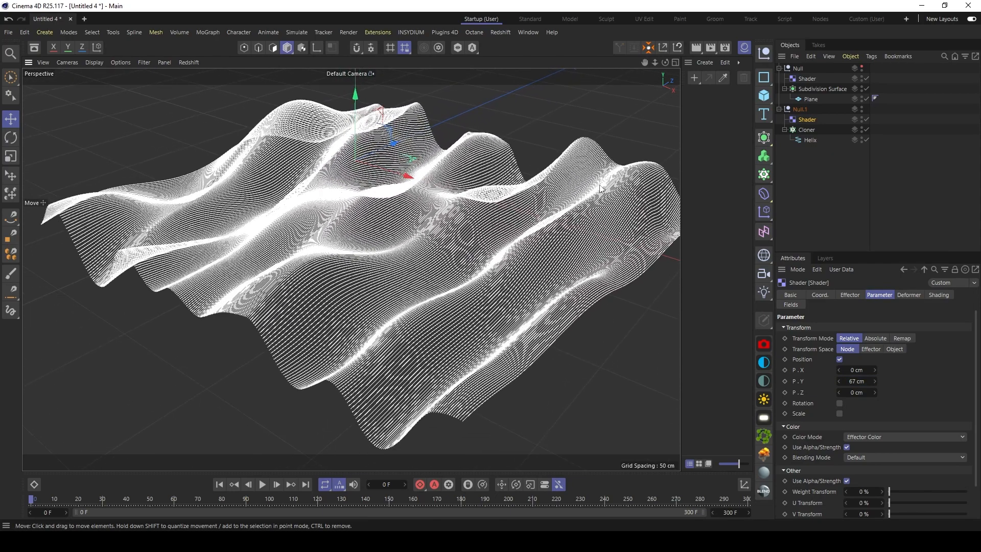
left_click(815, 139)
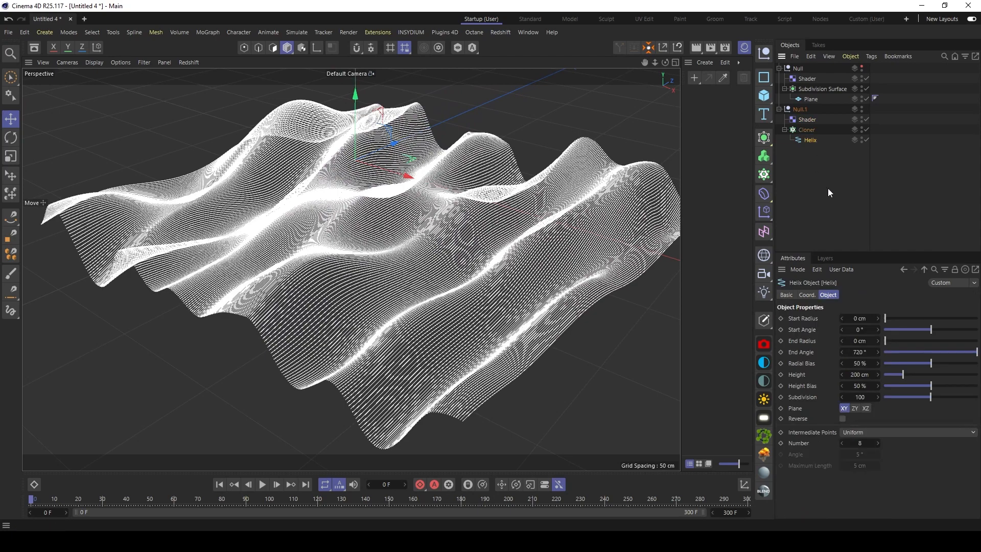
left_click(861, 67)
scroll(401, 209, "down", 3)
scroll(400, 209, "up", 5)
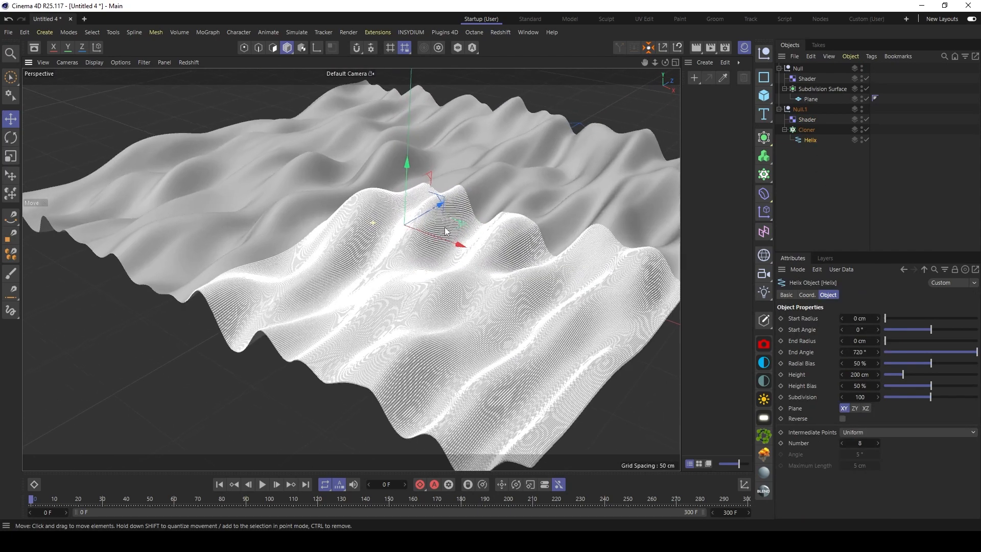
Step: Resize and reposition the plane in the viewport so it extends slightly beyond the cloned splines on all sides
left_click(436, 240)
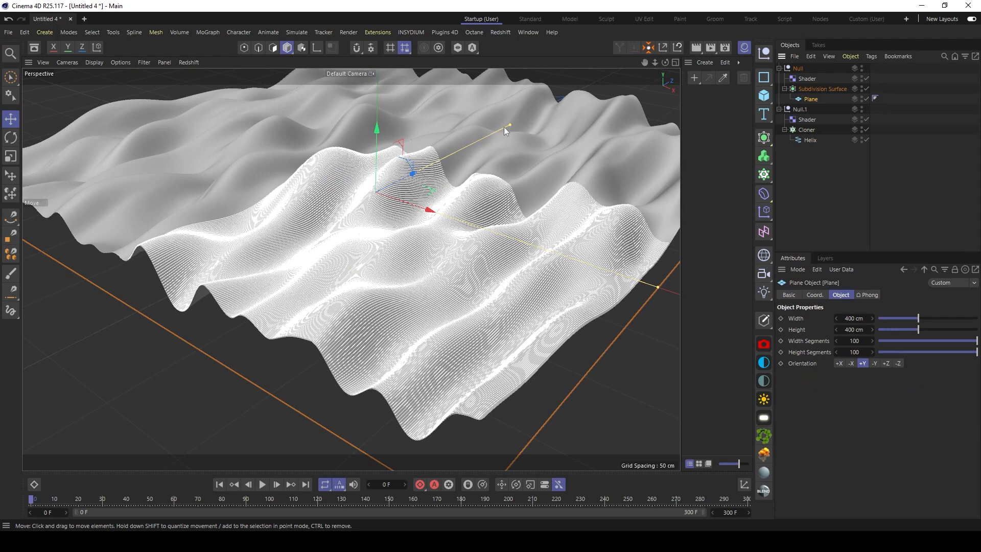
mouse_move(503, 127)
left_mouse_down()
mouse_move(477, 145)
mouse_move(508, 126)
left_mouse_up()
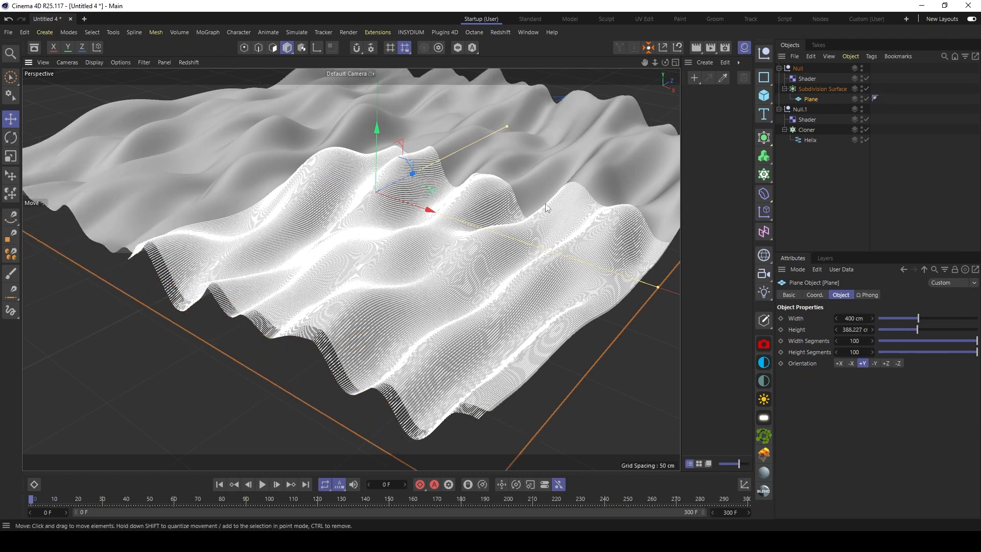
left_click_drag(657, 287, 507, 236)
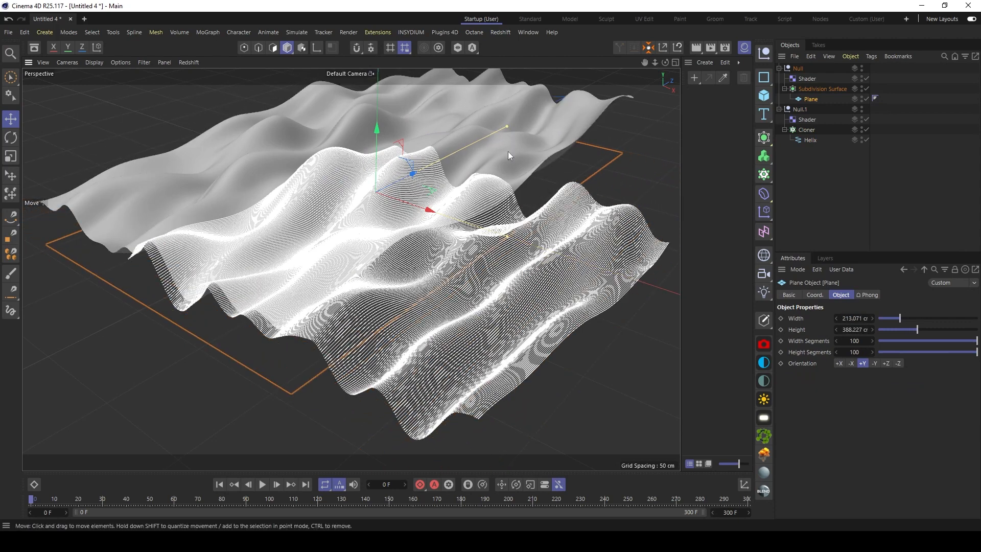
left_click_drag(507, 126, 477, 141)
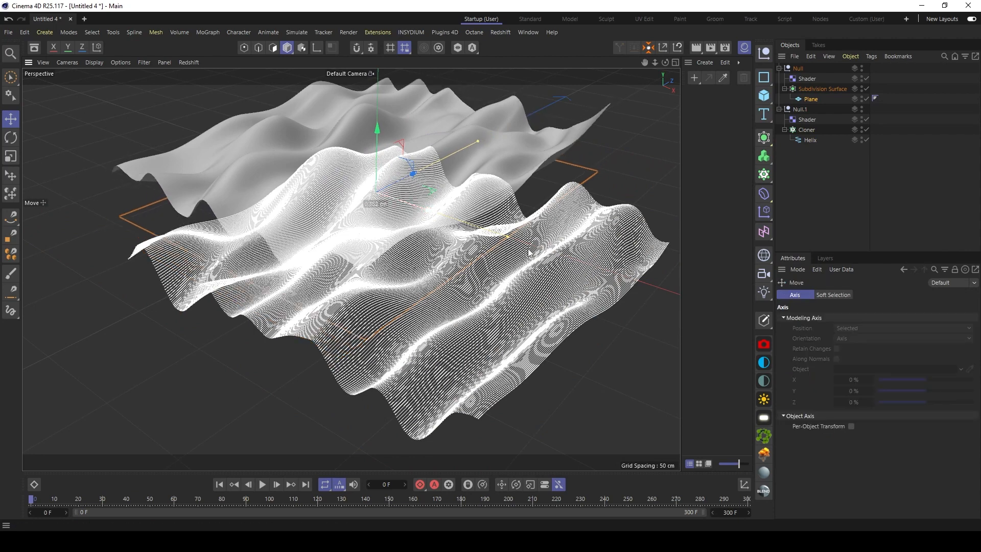
left_click_drag(378, 204, 510, 265, "alt")
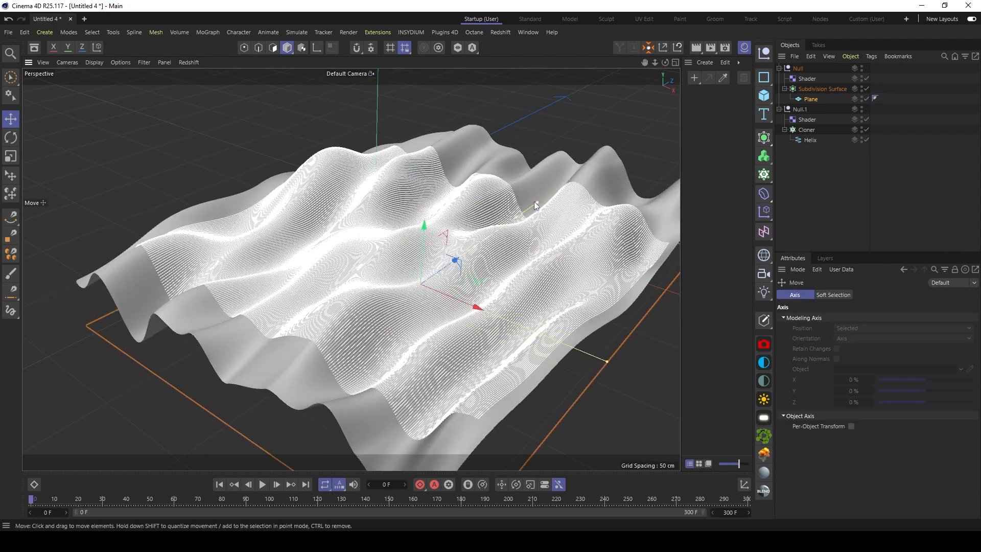
left_click_drag(537, 202, 444, 267)
Step: Scrub the animation to frame 250 and return to frame 0, comparing the motion of the splines and the plane
left_click_drag(269, 498, 573, 498)
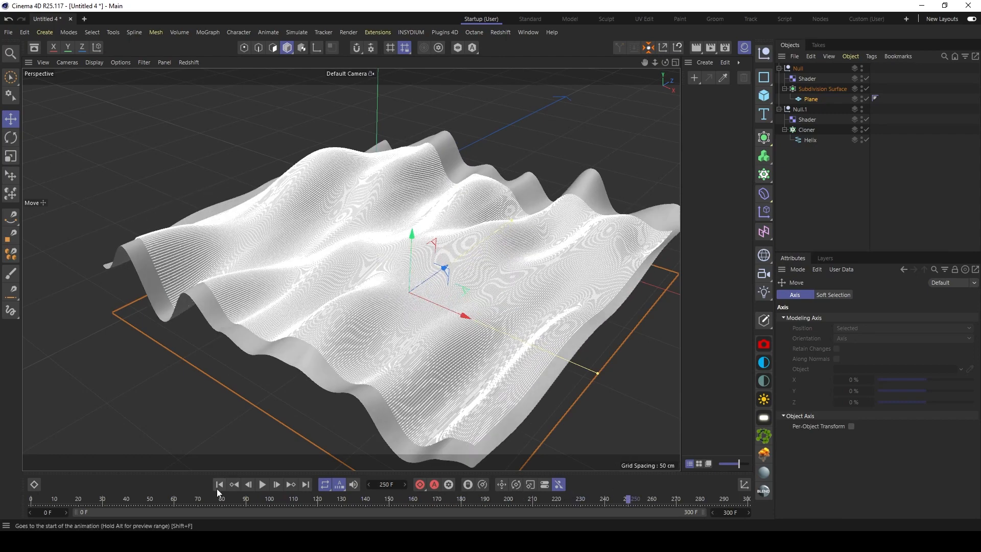
left_click(218, 484)
left_click(809, 161)
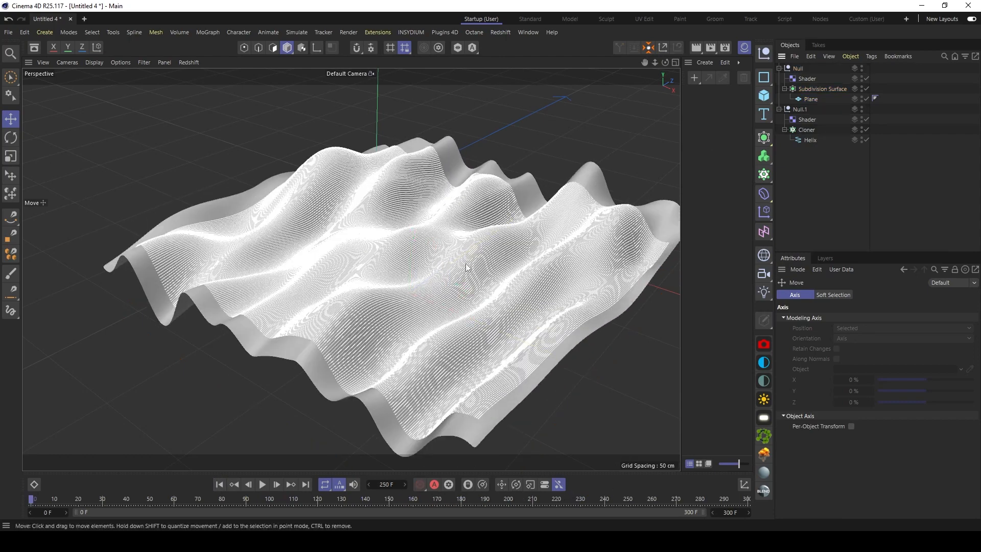
middle_click_drag(450, 253, 427, 221, "alt")
scroll(434, 219, "up", 2)
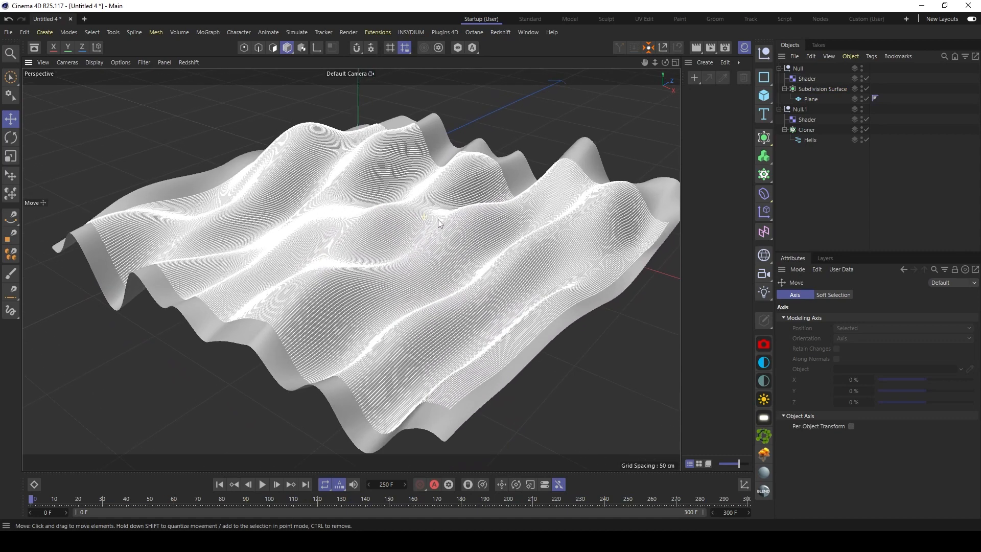
Step: Open the Octane Live Viewer and dock it beside the perspective viewport
left_click(471, 33)
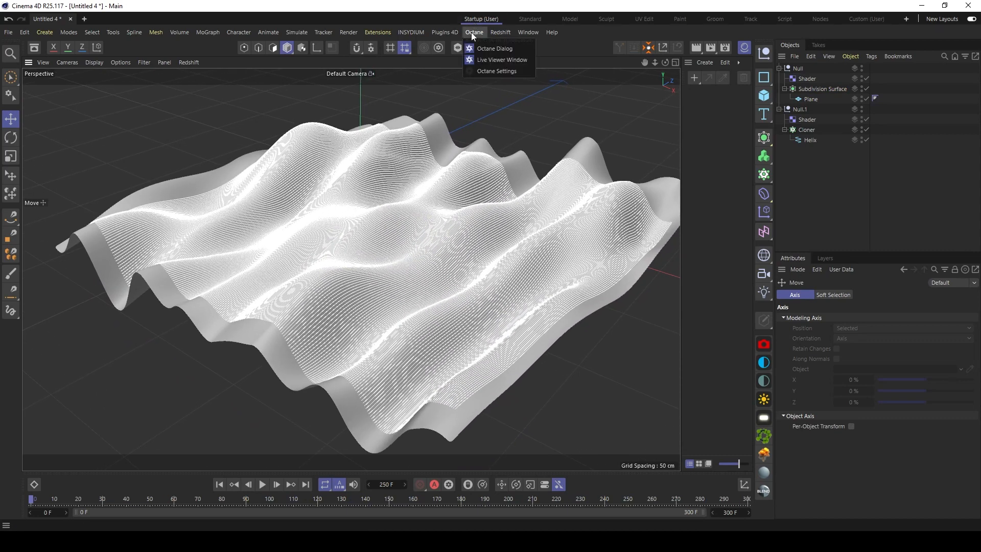
left_click(498, 60)
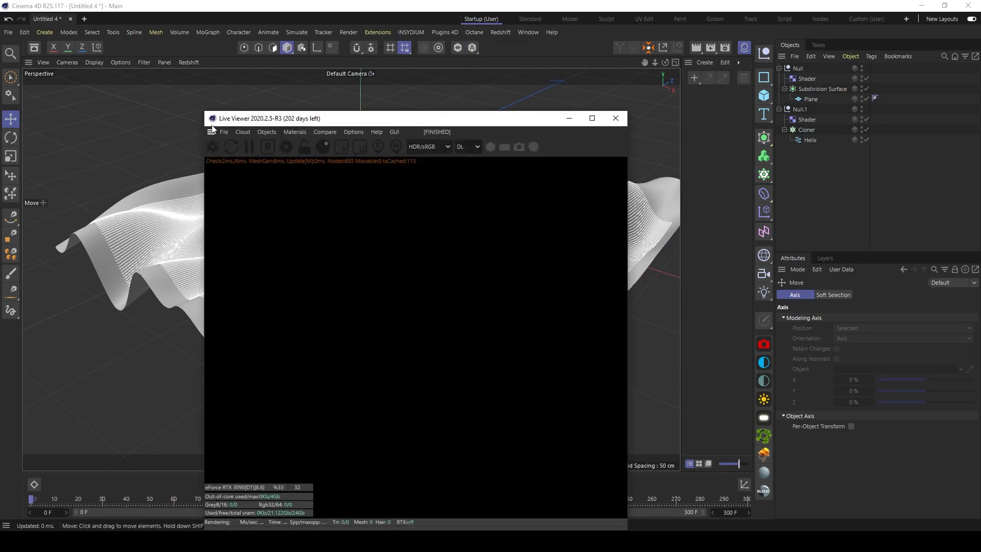
left_click_drag(212, 135, 57, 128)
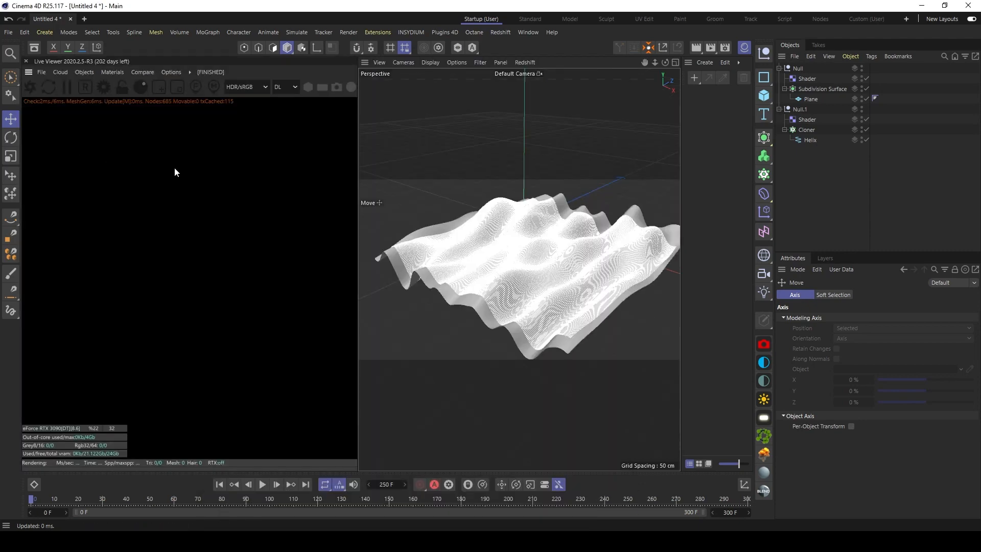
Step: Save the project as Waves_V001.c4d in the C4D folder inside the Waves 220527 folder on the Desktop
left_click(8, 32)
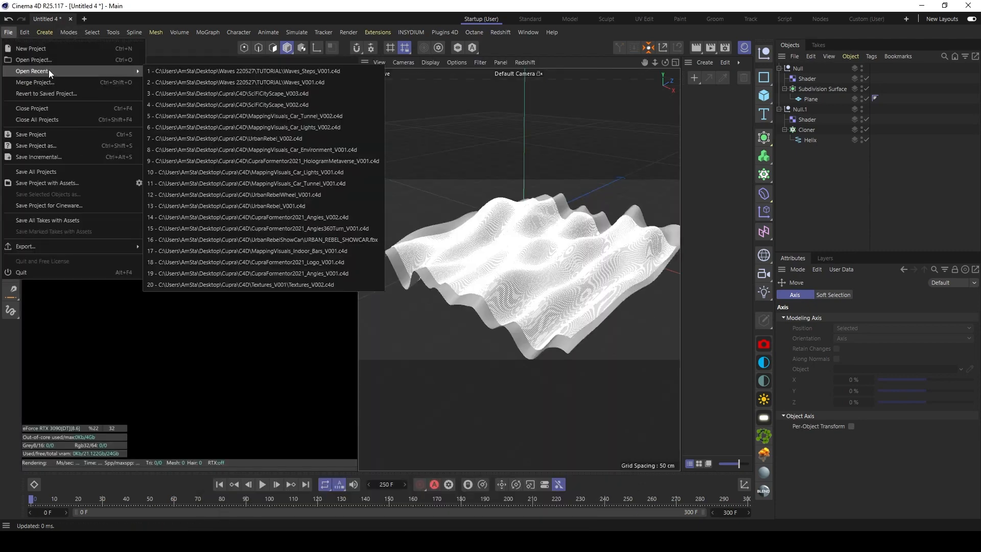
left_click(55, 133)
left_click(122, 38)
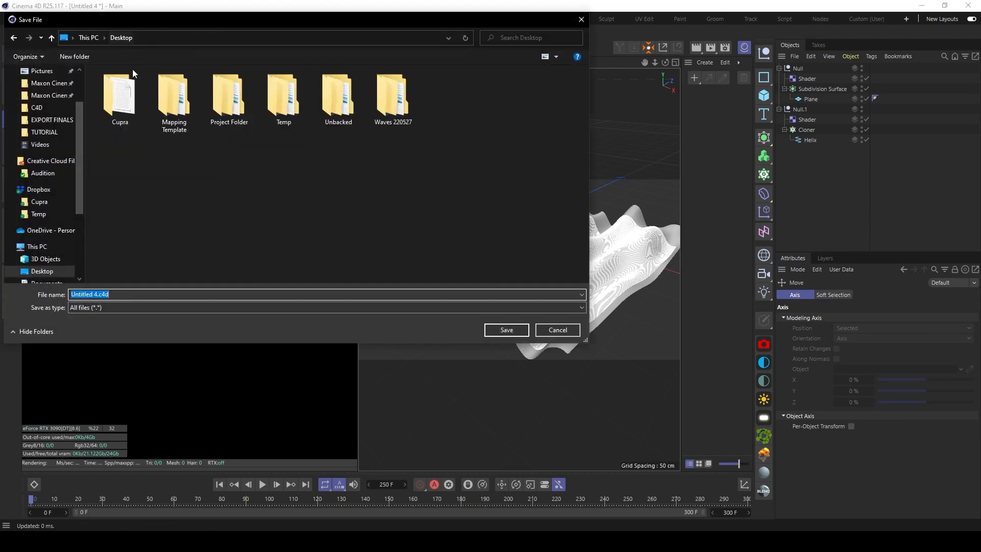
double_click(391, 110)
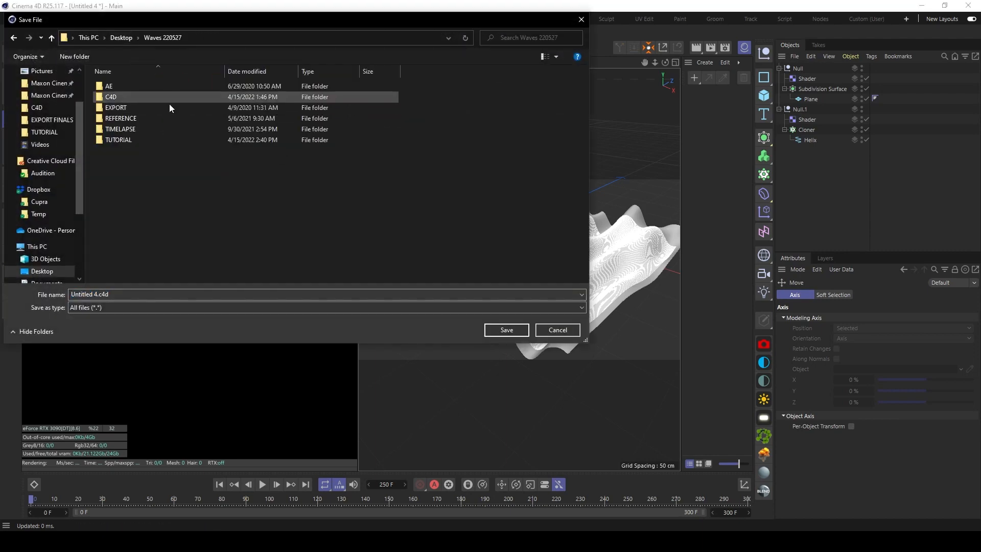
double_click(124, 93)
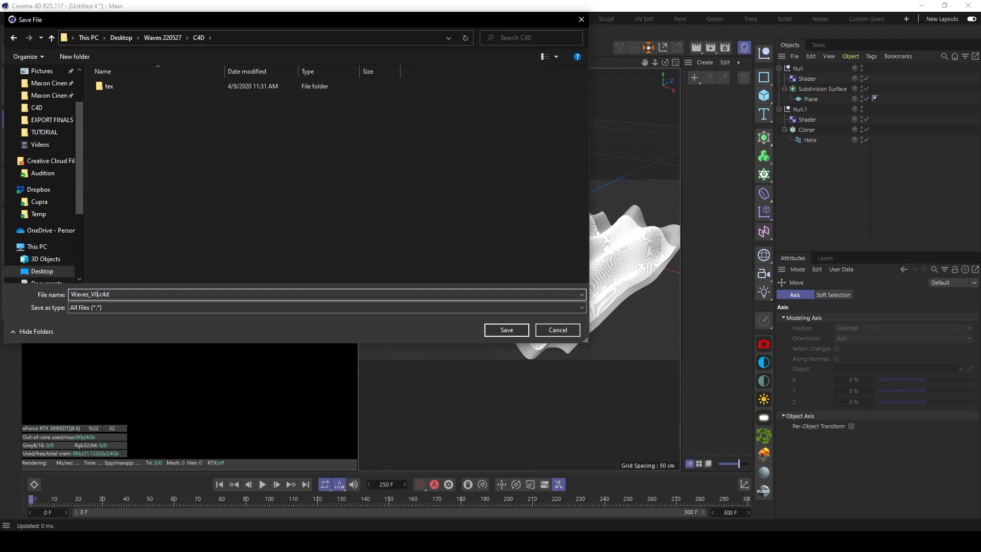
key("Return")
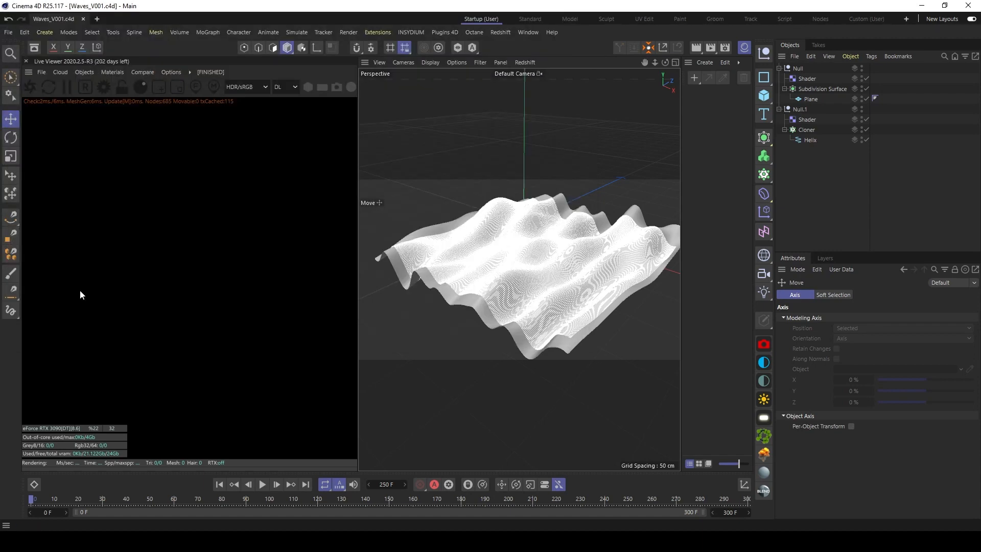
Step: Start the Octane live render of the scene and switch its kernel to Pathtracing
left_click(30, 87)
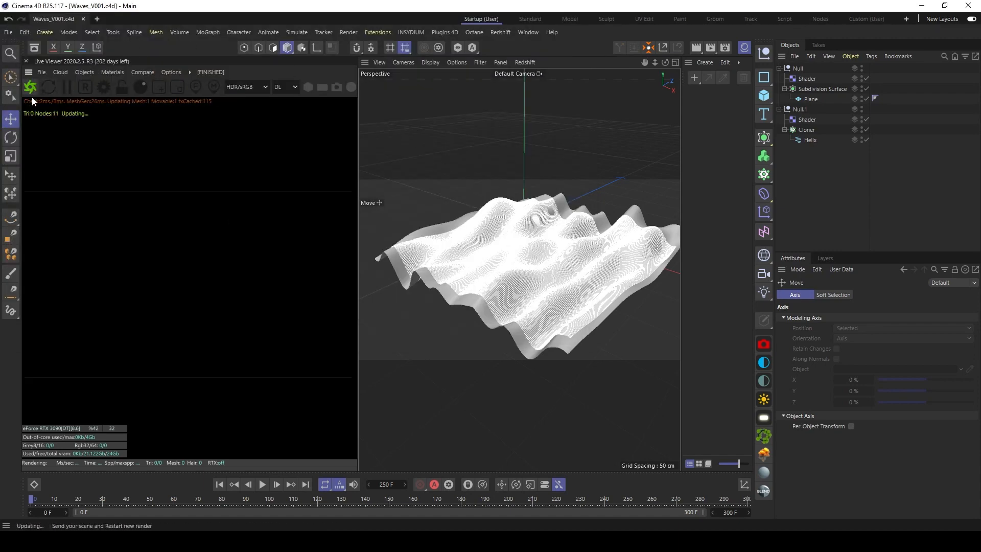
left_click(104, 87)
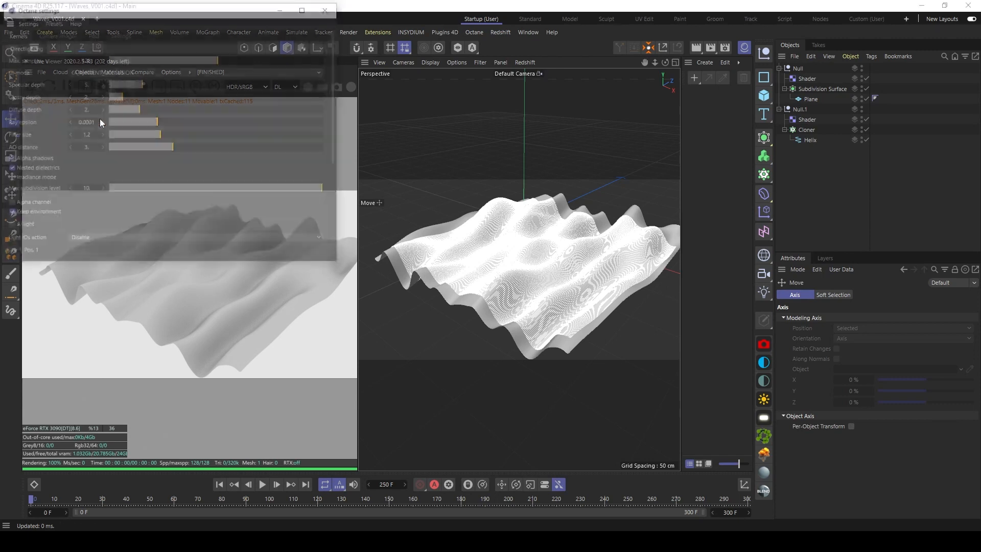
left_click(57, 47)
left_click(28, 80)
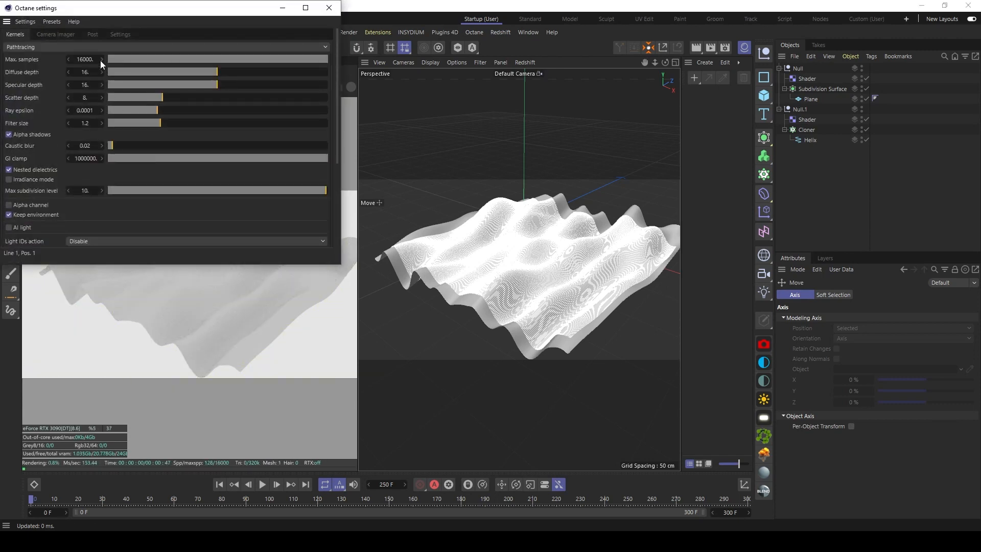
Step: Set the Pathtracing kernel's max samples to 128, diffuse depth to 4 and specular depth to 4, and close the Octane settings
type("128")
key("Tab")
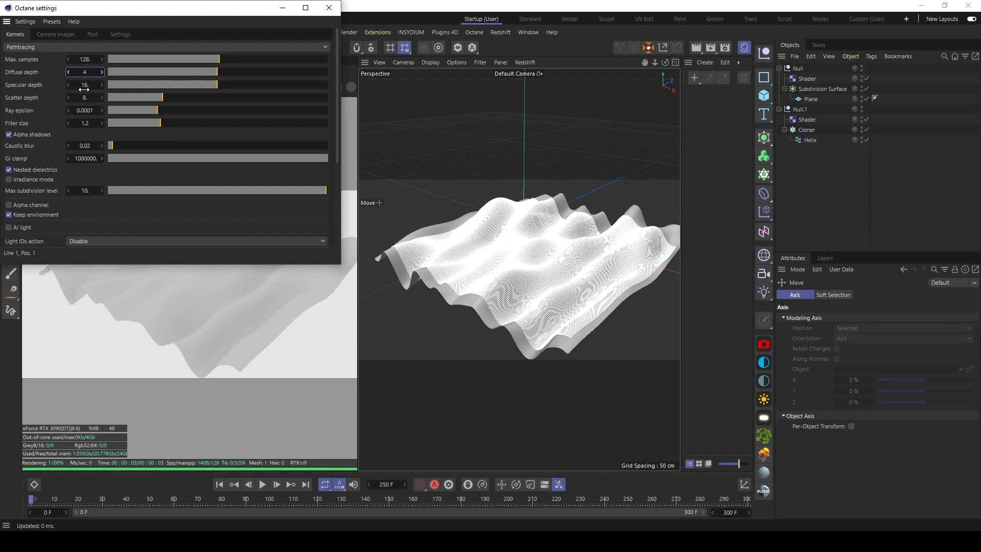
key("Tab")
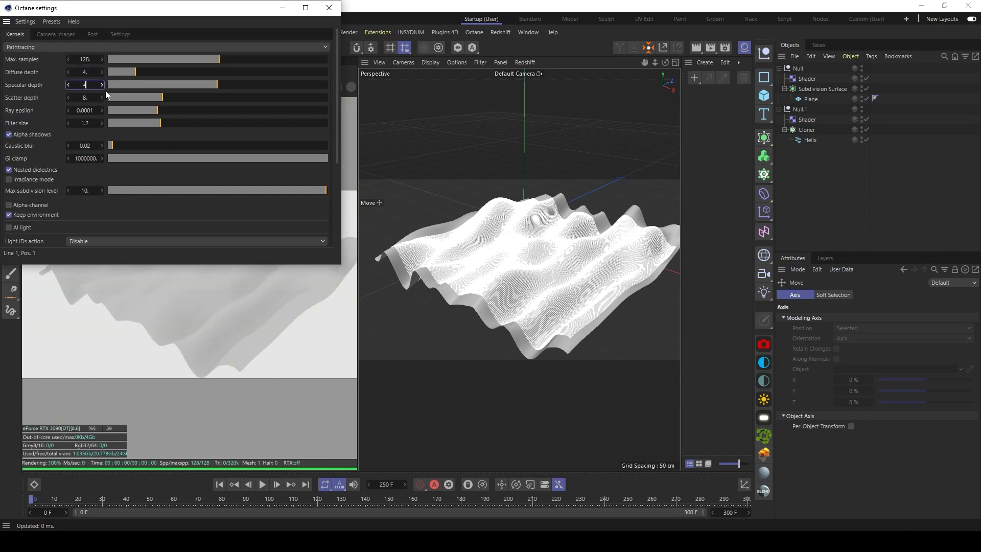
type("4")
key("Return")
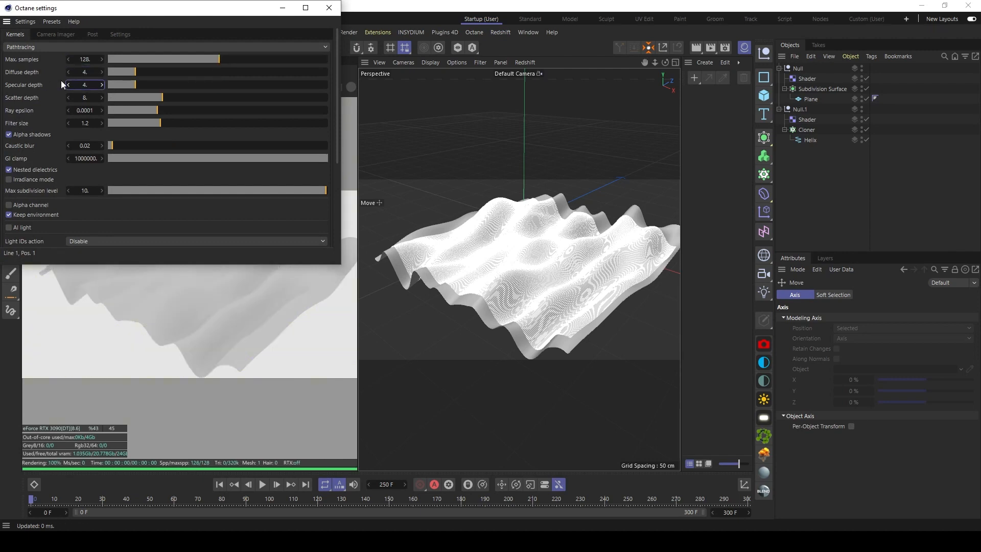
left_click(326, 8)
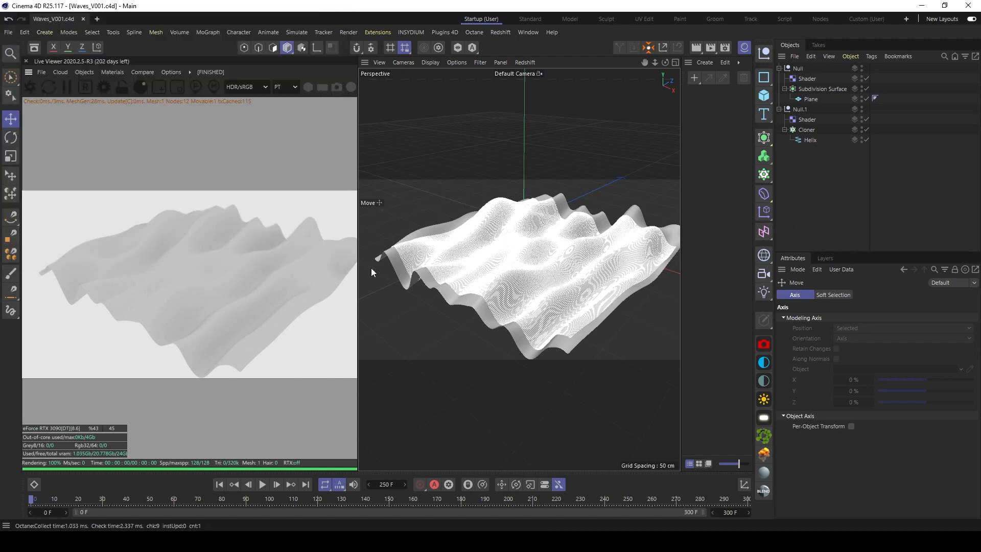
Step: Add an Octane texture environment and lower its power to the minimum so it no longer lights the waves
scroll(461, 272, "up", 1)
middle_click_drag(485, 274, 466, 274, "alt")
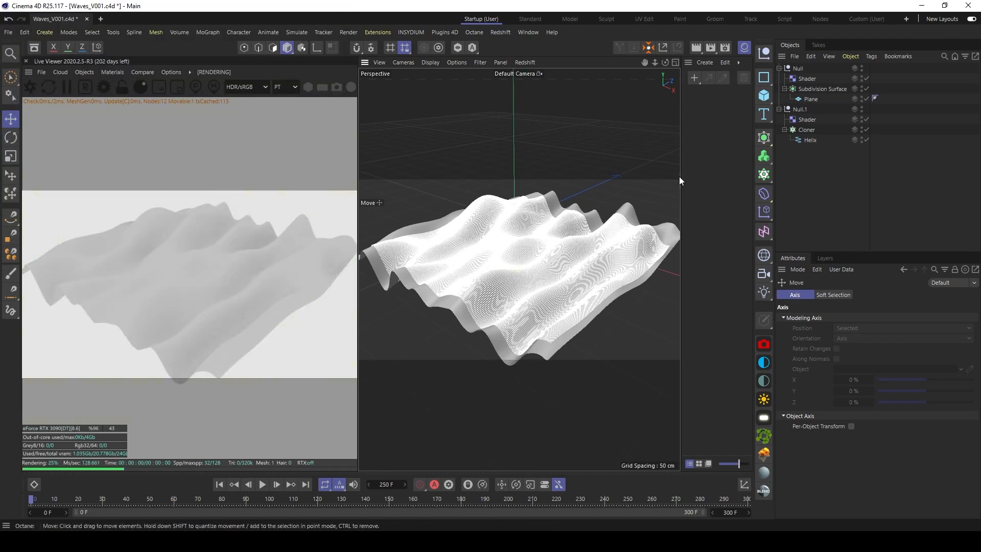
left_click(763, 385)
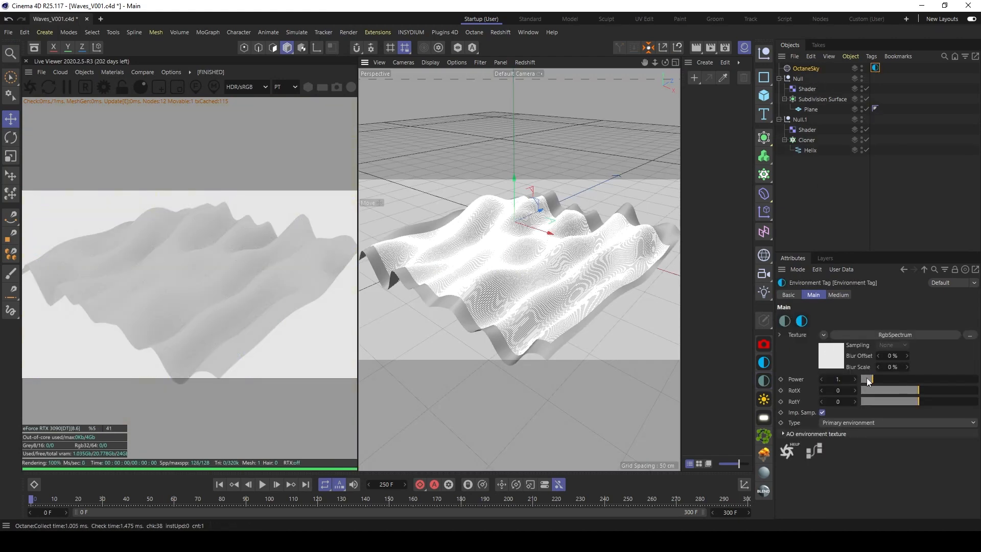
left_click_drag(866, 382, 840, 371)
left_click(835, 188)
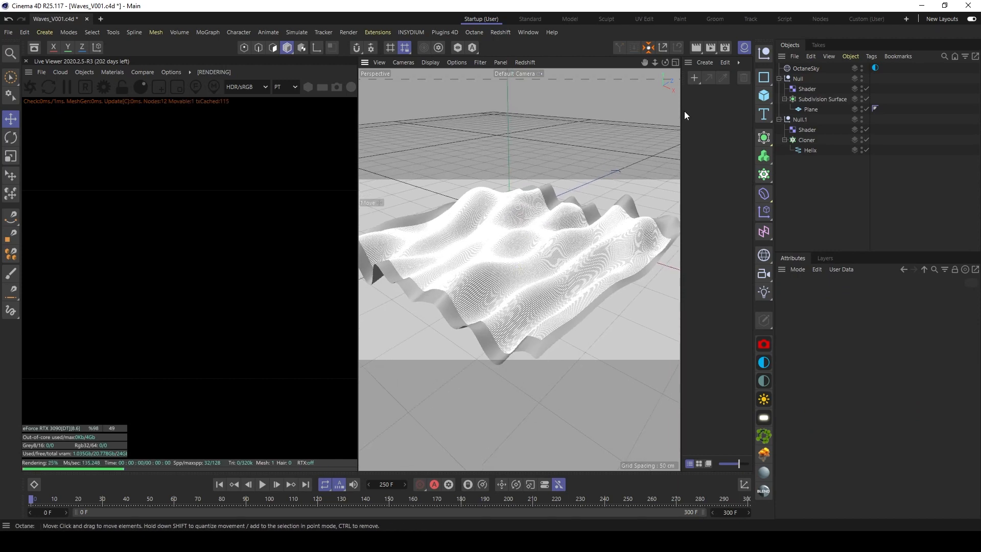
Step: Add an Octane area light, rotate it to face the waves and place it beside and above their edge
left_click(764, 419)
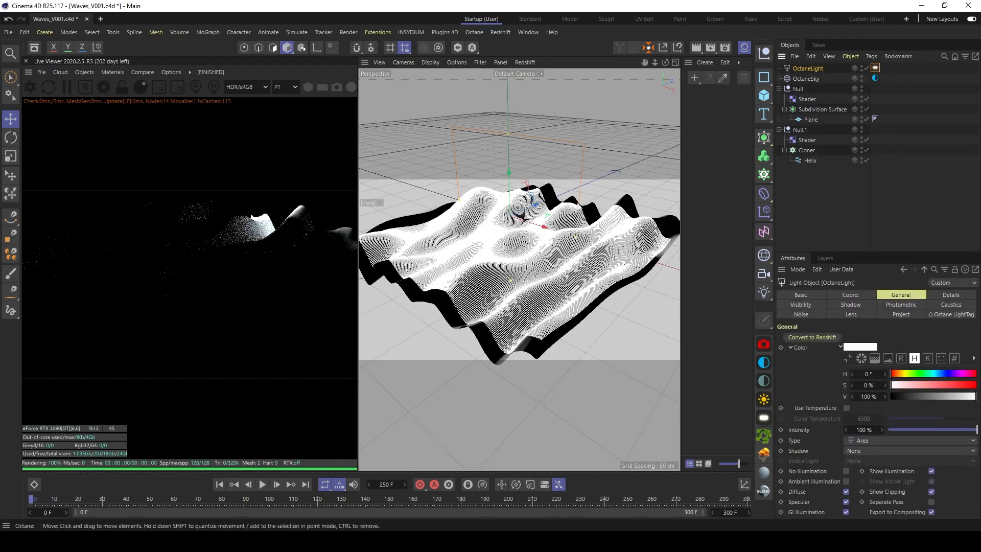
left_click_drag(525, 204, 416, 241)
key("r")
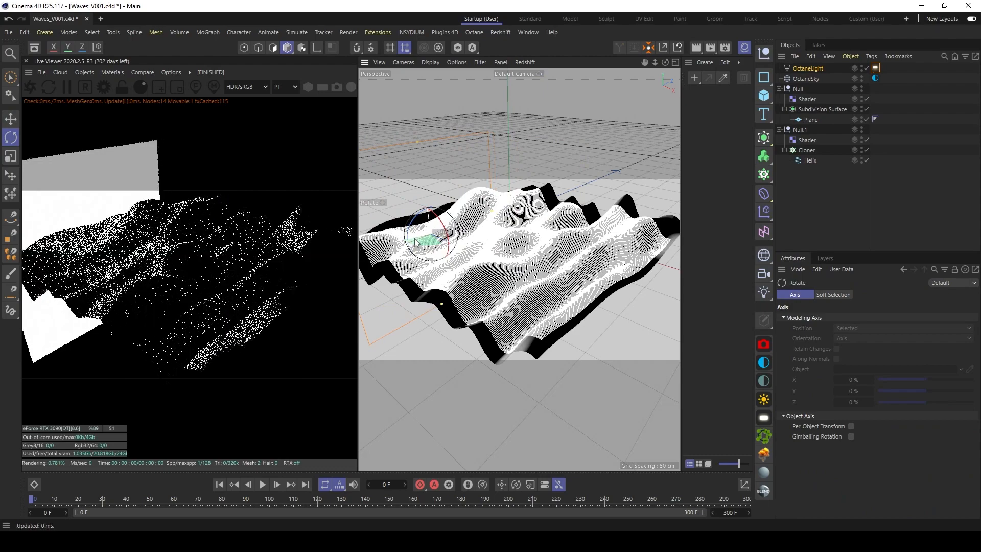
key("e")
left_click_drag(427, 192, 495, 201)
left_click_drag(460, 97, 468, 140)
Step: Adjust the area light's distance and height beside the waves and tilt it down toward the surface
left_click_drag(534, 206, 596, 183, "alt")
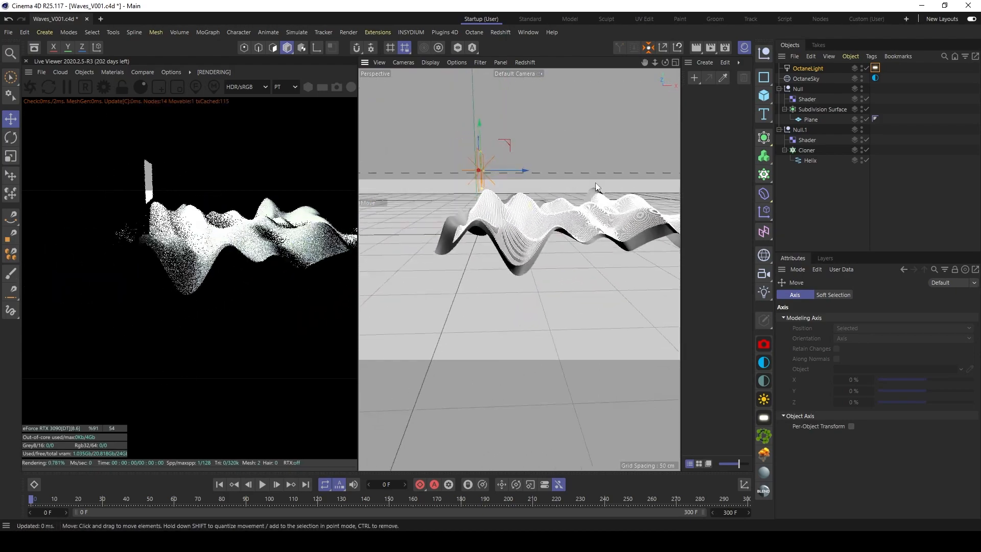
left_click_drag(525, 172, 519, 176)
middle_click_drag(495, 147, 473, 192, "alt")
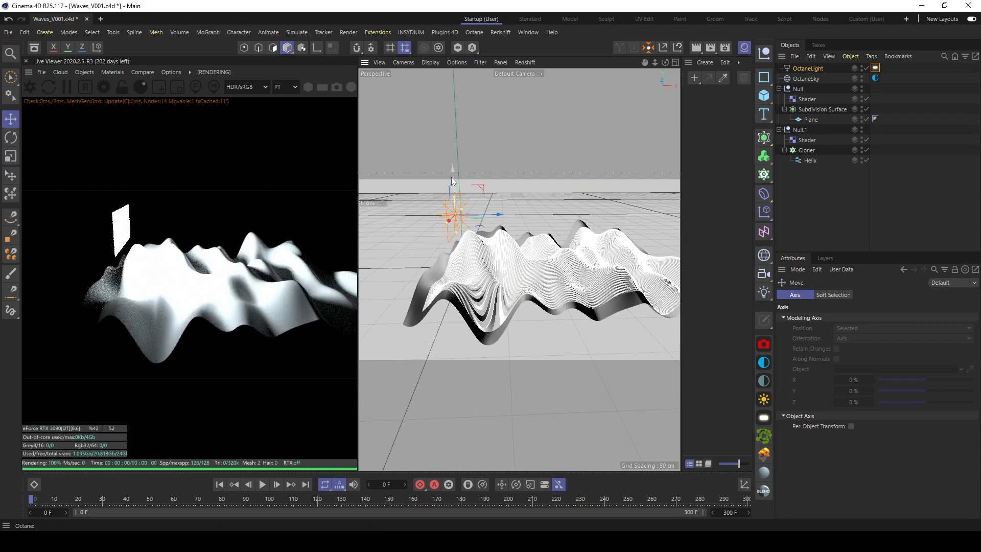
left_click_drag(452, 181, 459, 244)
key("r")
key("e")
key("w")
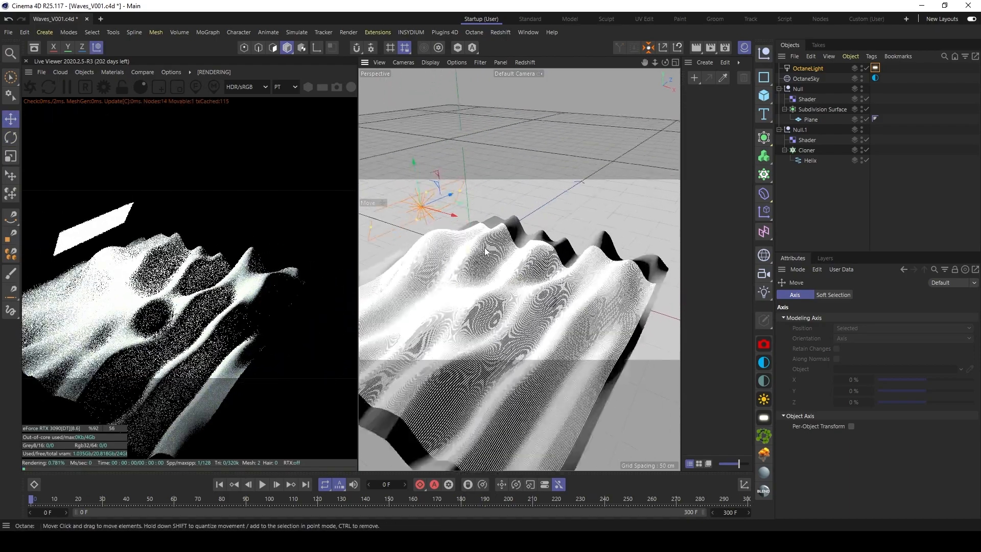
Step: Add an Octane Object tag to the helix spline and enable Render As Hair on it
right_click_drag(460, 243, 508, 250, "alt")
left_click_drag(507, 250, 499, 219, "alt")
right_click_drag(499, 219, 479, 217, "alt")
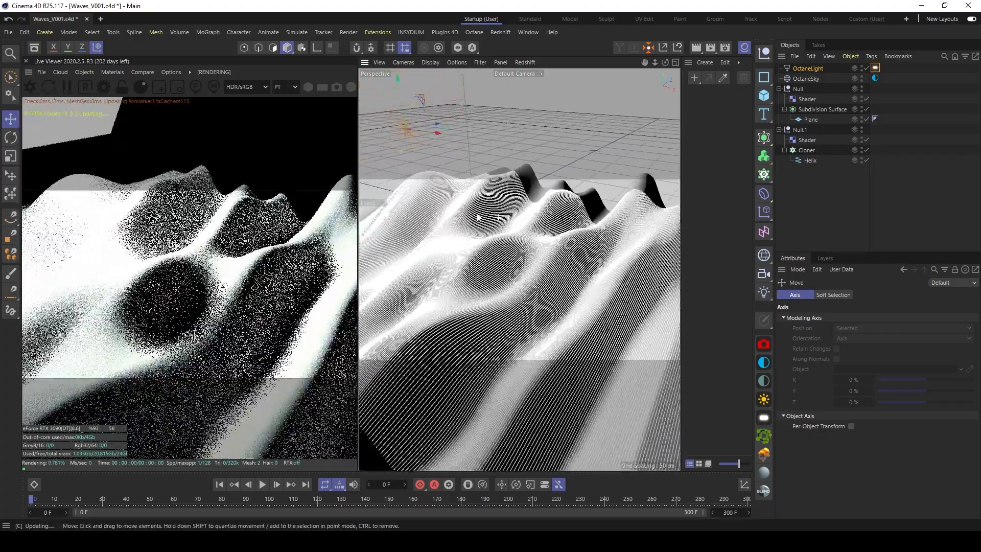
left_click(800, 161)
right_click(808, 162)
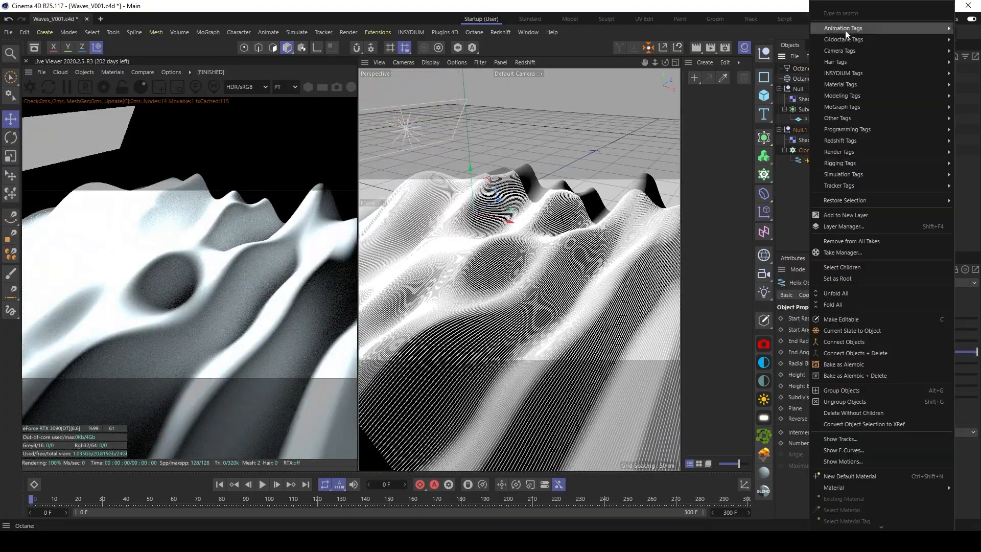
mouse_move(840, 41)
left_click(772, 73)
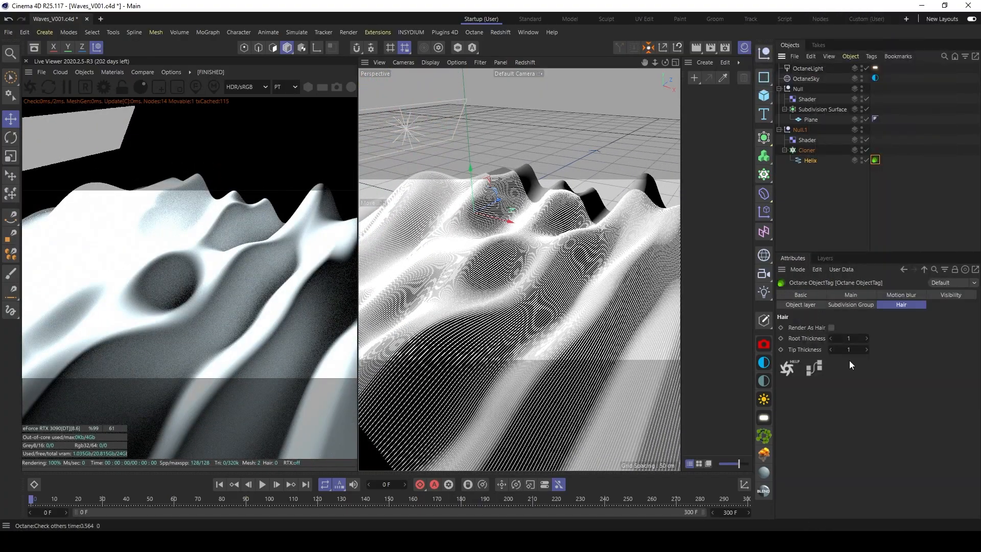
left_click(831, 327)
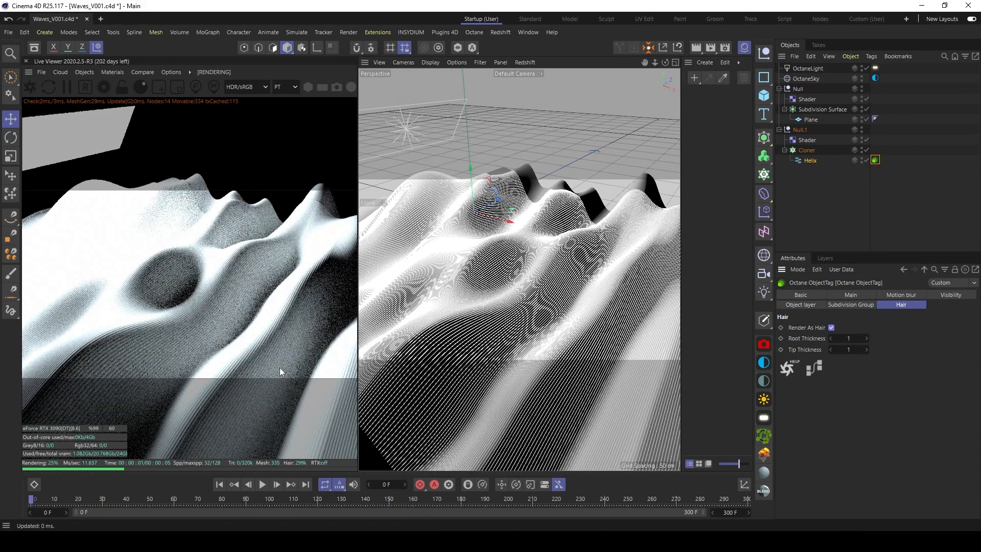
Step: Return the animation to its start frame and add an Octane camera, briefly looking through it
left_click_drag(477, 329, 449, 320, "alt")
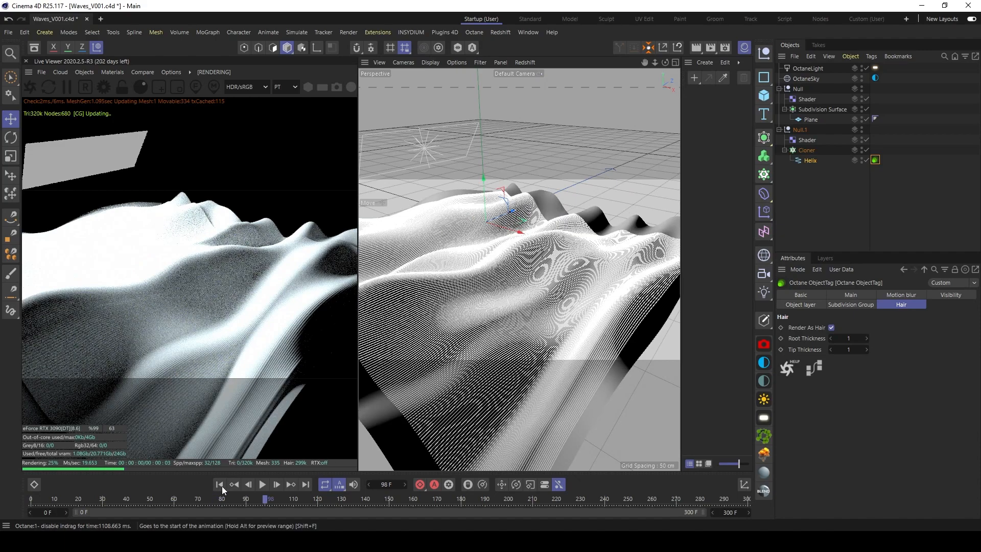
left_click(220, 484)
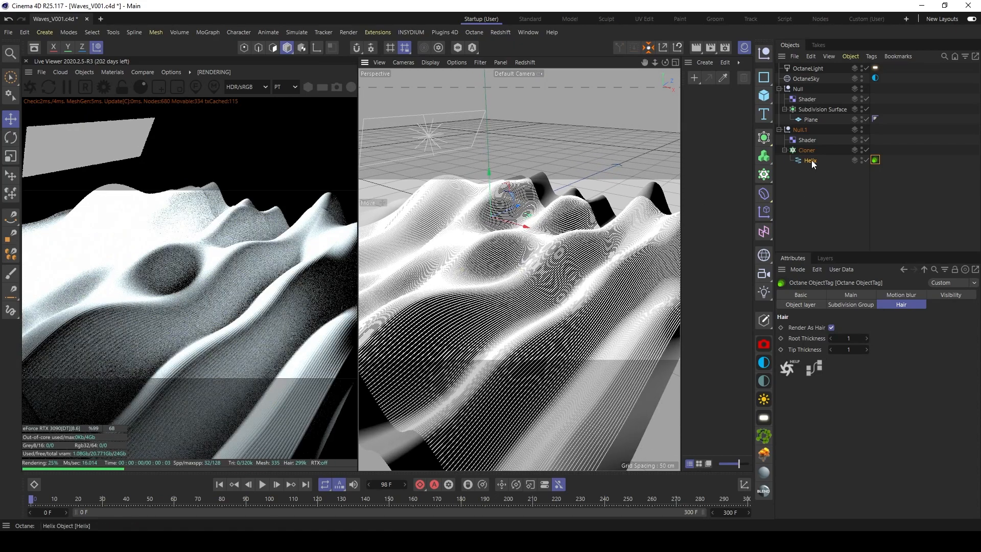
left_click(763, 346)
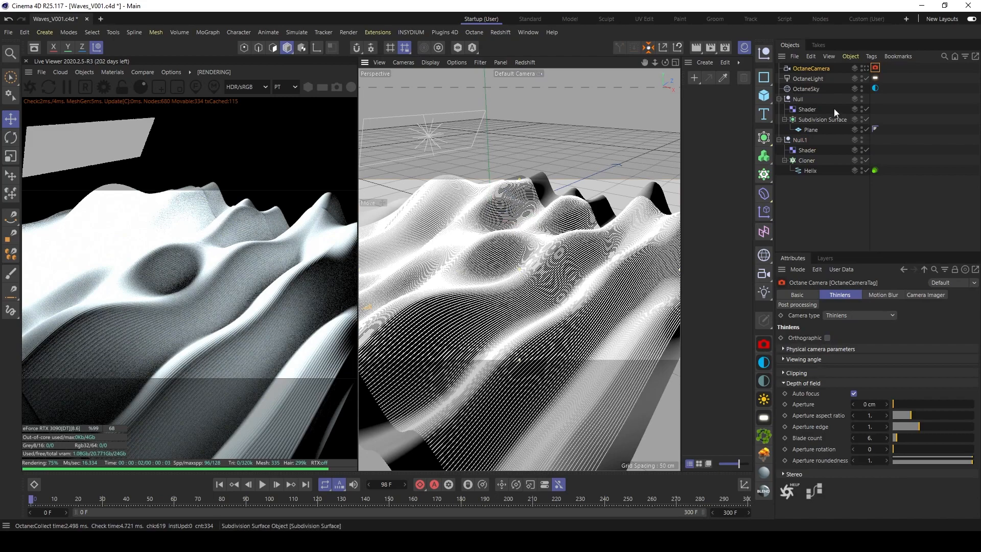
left_click(864, 68)
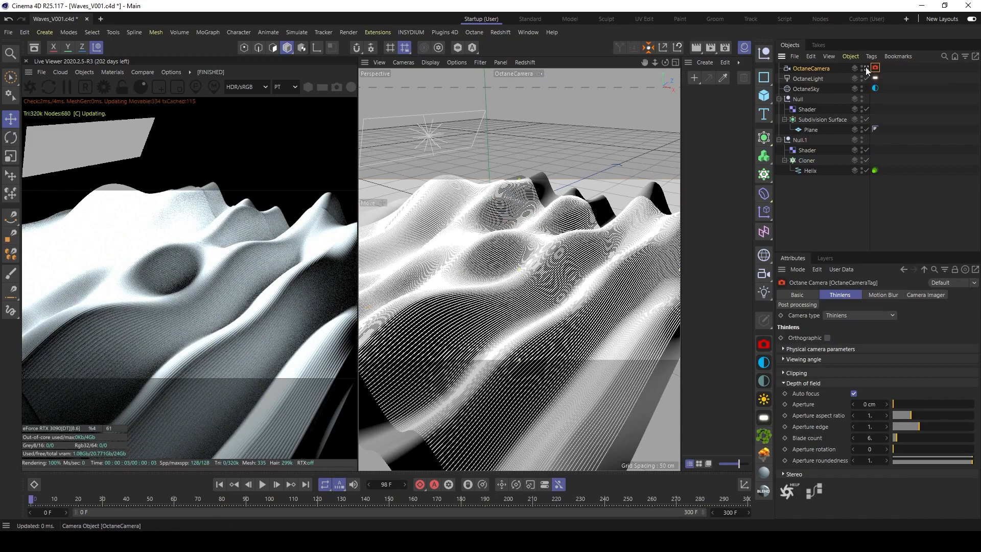
left_click(865, 67)
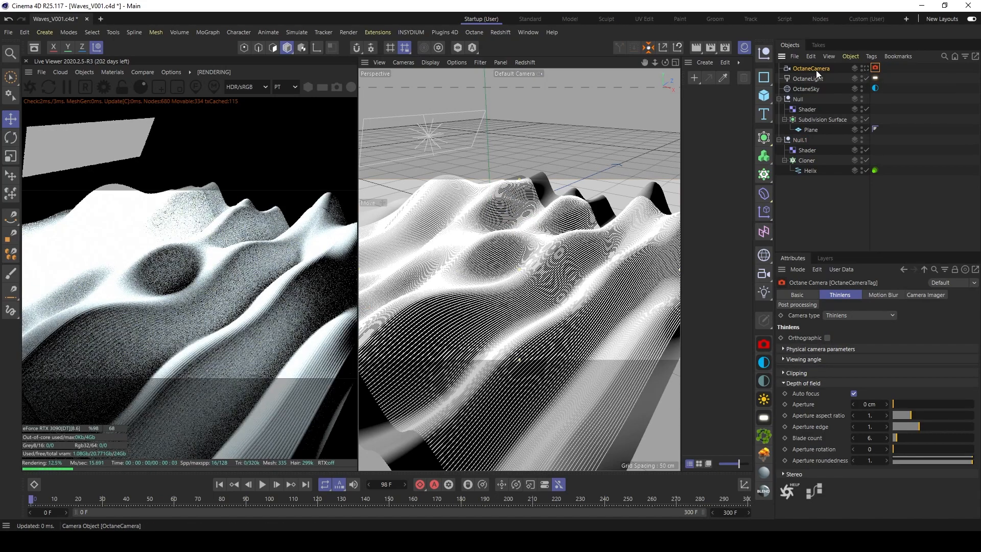
Step: Move the Octane camera to the side of the waves opposite the area light and rotate it to look across them
left_click(816, 70)
key("h")
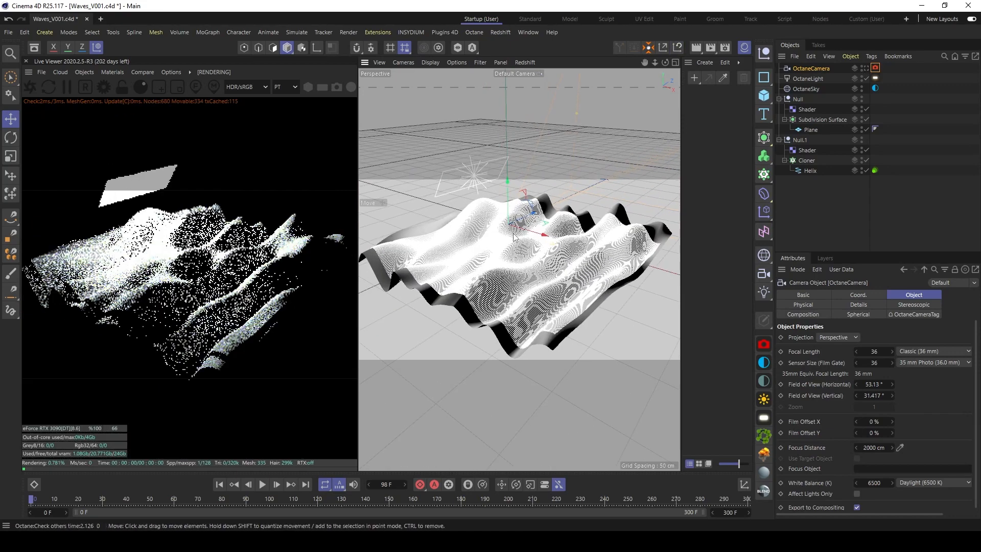
left_click_drag(514, 236, 589, 272, "alt")
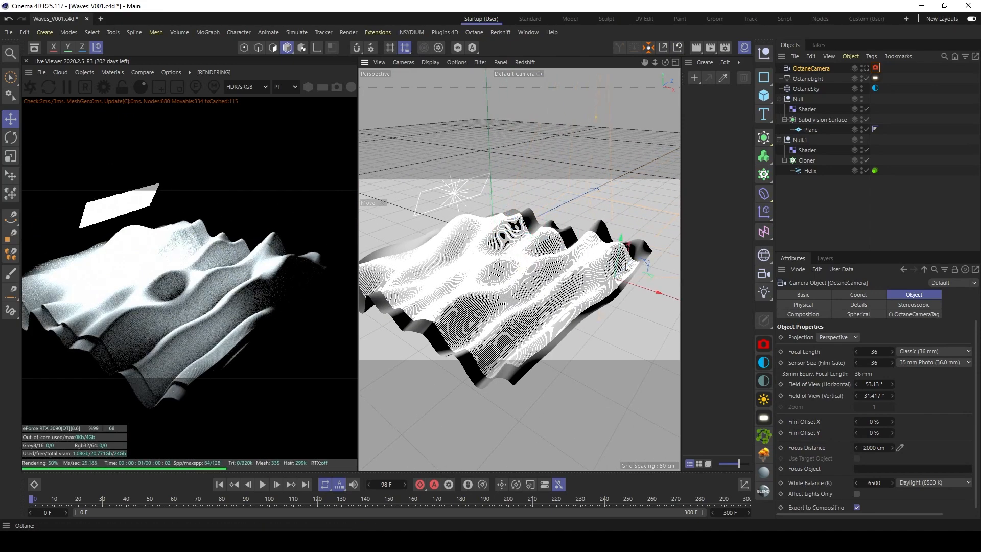
key("r")
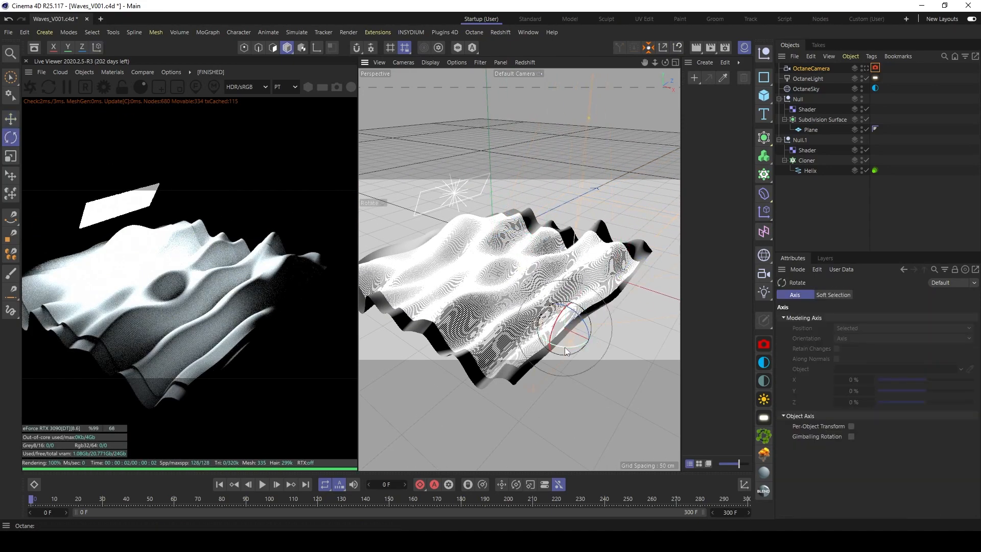
left_click_drag(565, 347, 587, 335)
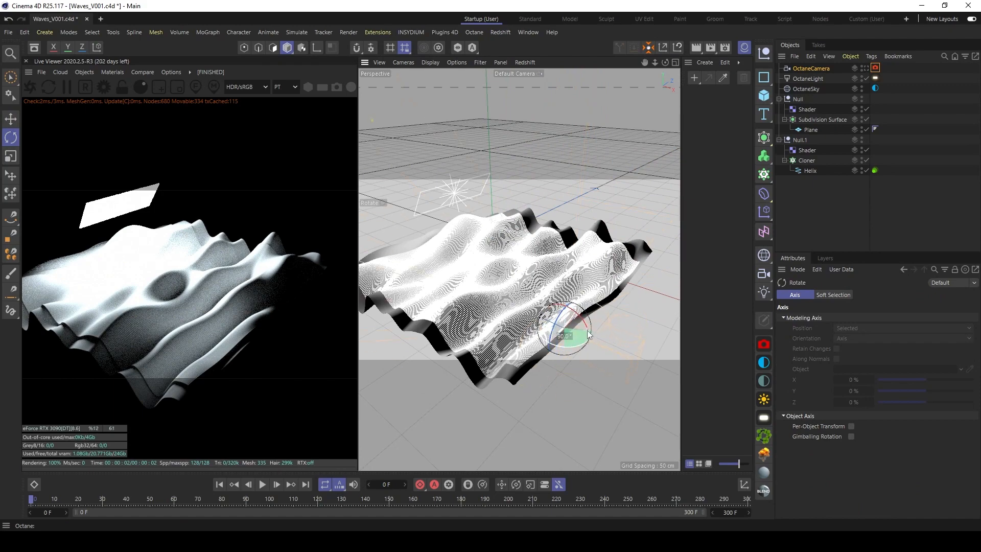
Step: Raise the Octane camera above the edge of the waves and look through it
key("e")
left_click_drag(566, 294, 565, 225)
middle_click_drag(606, 278, 567, 268, "alt")
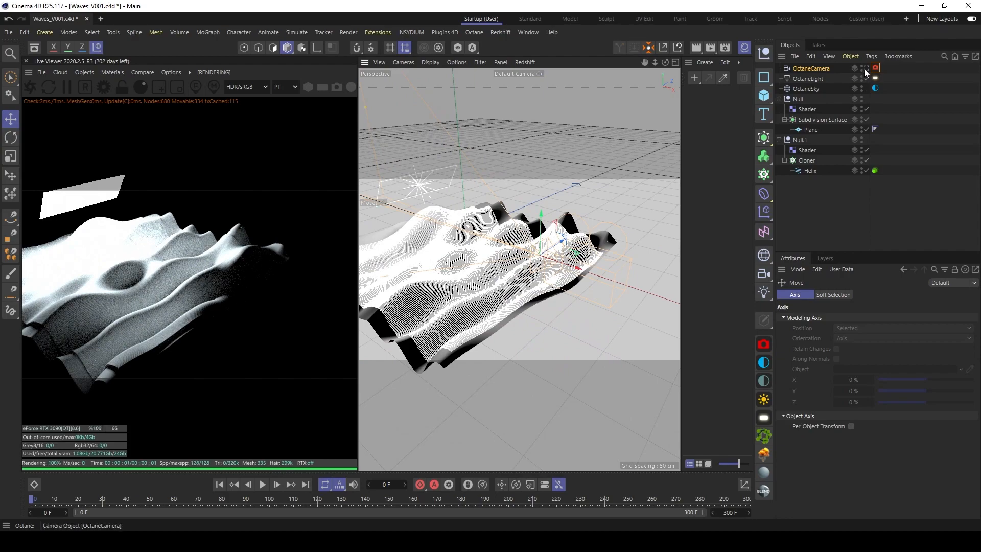
left_click(875, 67)
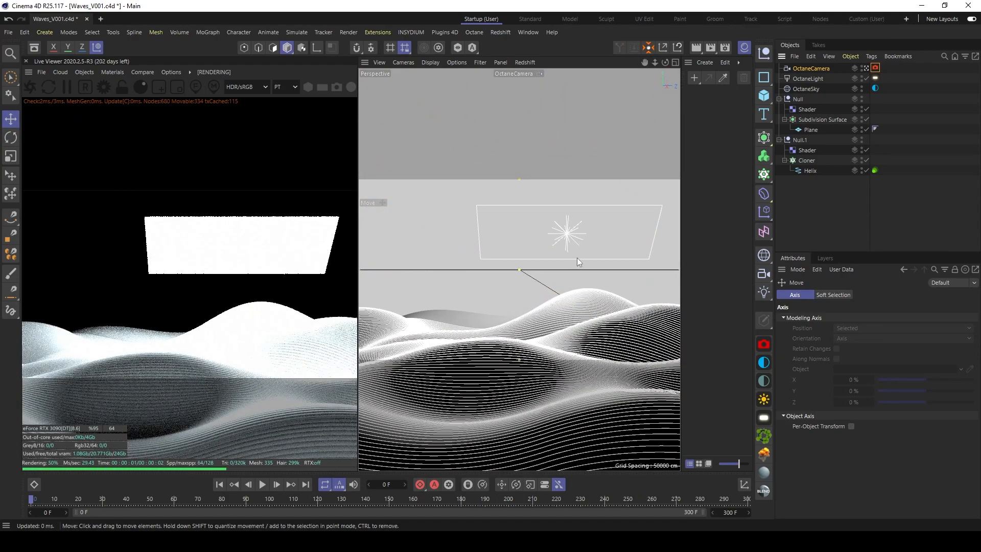
Step: Shift the area light sideways to centre it in the camera view, and frame the waves with the Octane camera pitched to -28°
left_click(574, 240)
left_click_drag(592, 231, 535, 234)
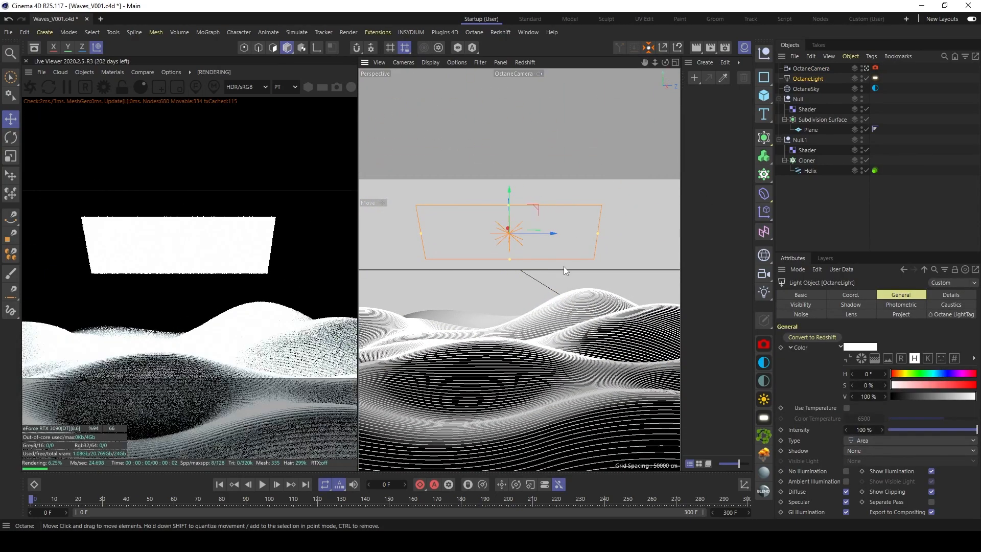
left_click(806, 68)
left_click(856, 295)
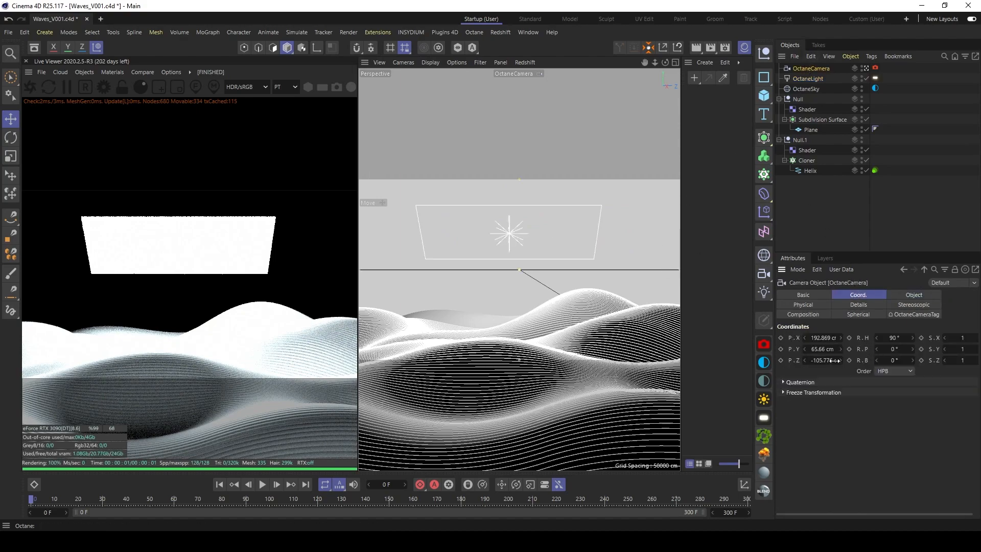
left_click_drag(892, 348, 557, 311)
right_click_drag(578, 291, 510, 278, "alt")
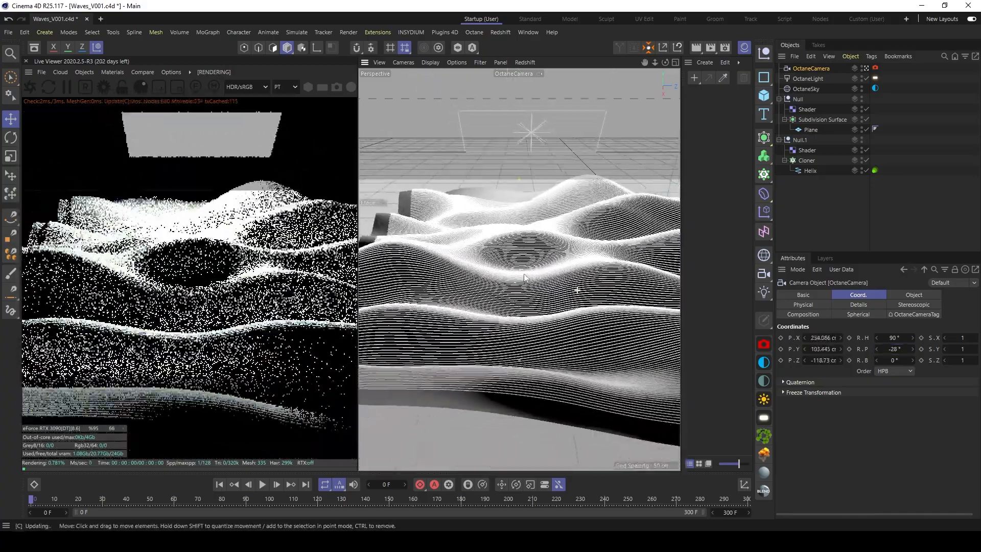
middle_click_drag(576, 289, 473, 269, "alt")
Step: Set the Octane camera's focal length to 50 and reframe the waves through it
left_click(911, 295)
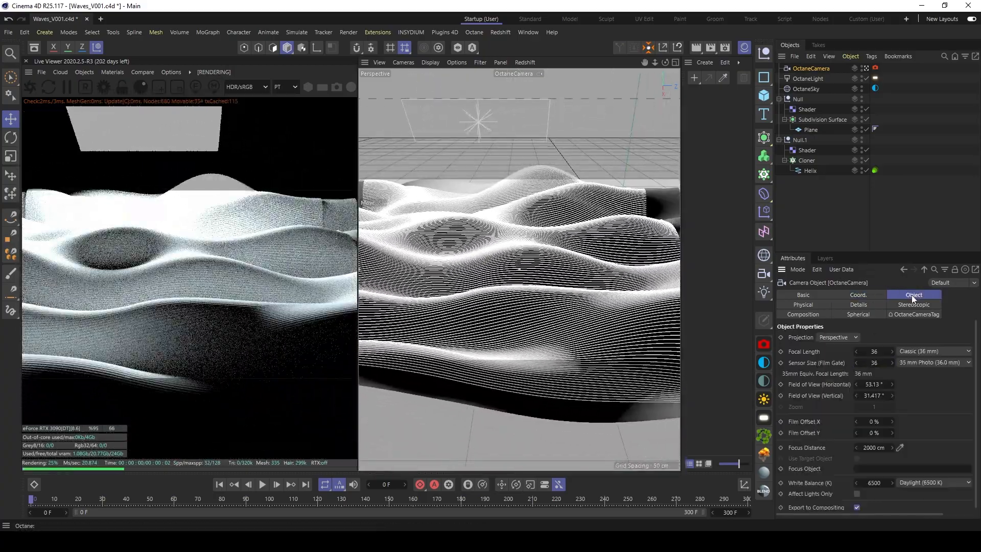
left_click(889, 353)
type("5")
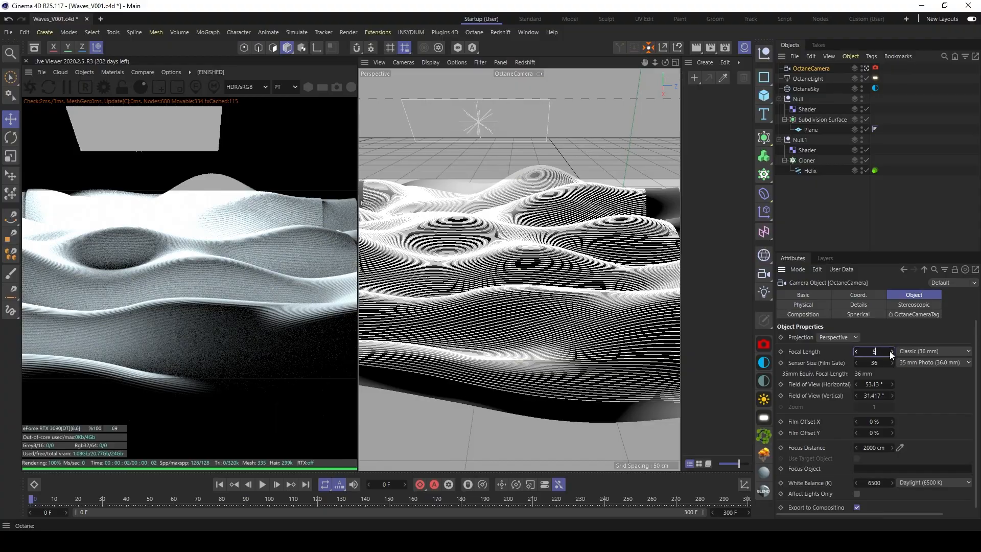
type("0")
key("Return")
right_click_drag(557, 266, 533, 263, "alt")
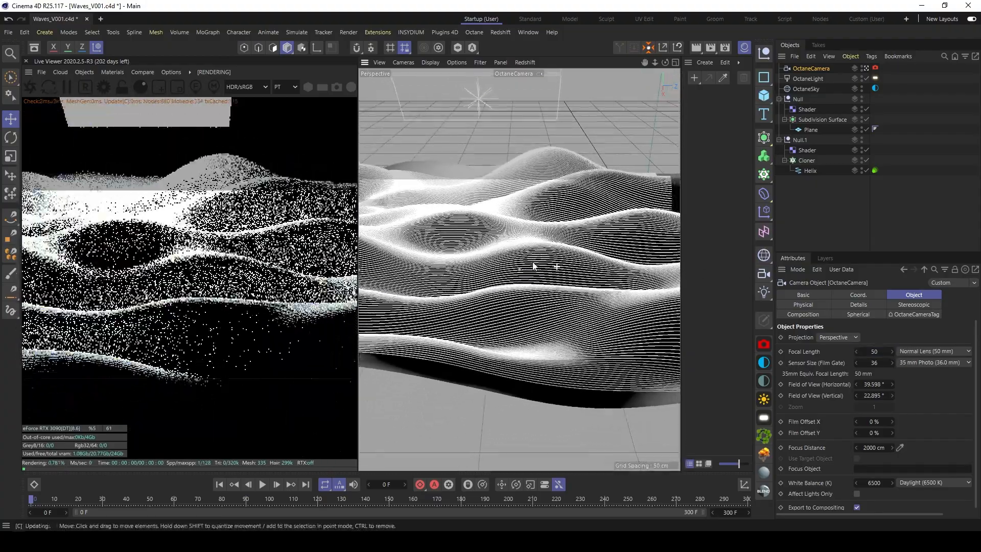
middle_click_drag(533, 263, 565, 267, "alt")
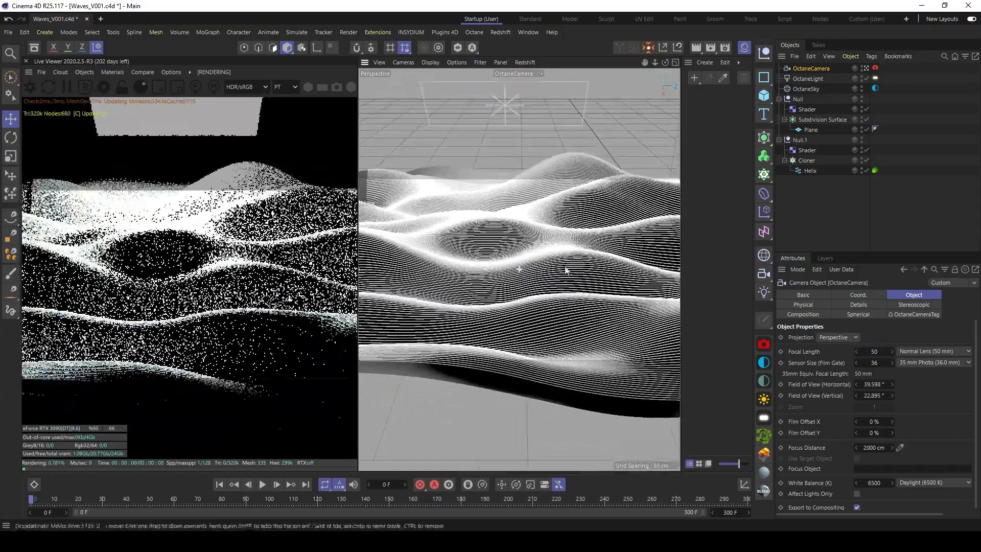
scroll(564, 268, "up", 1)
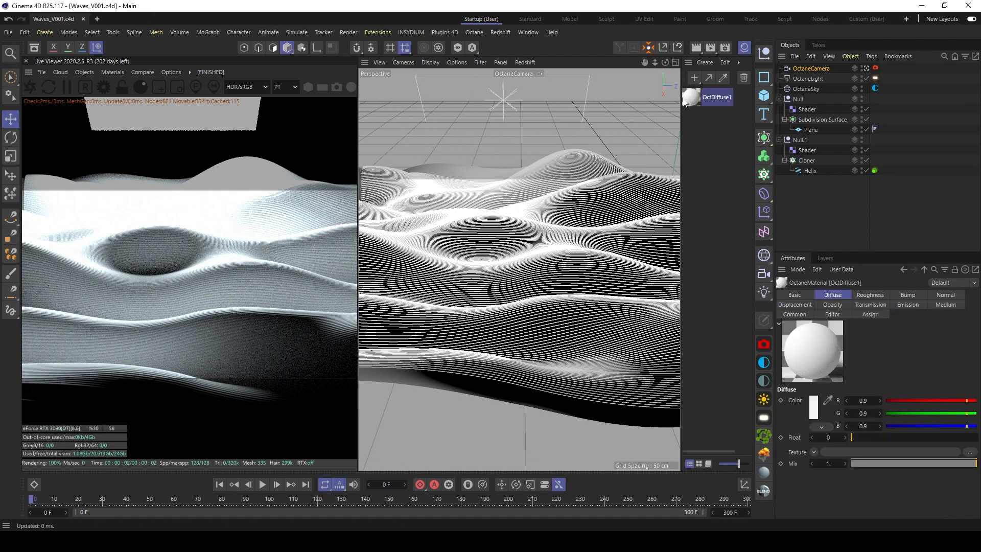
Step: Make the OctDiffuse1 material black by disabling its Diffuse channel, and apply it to the Plane
double_click(690, 97)
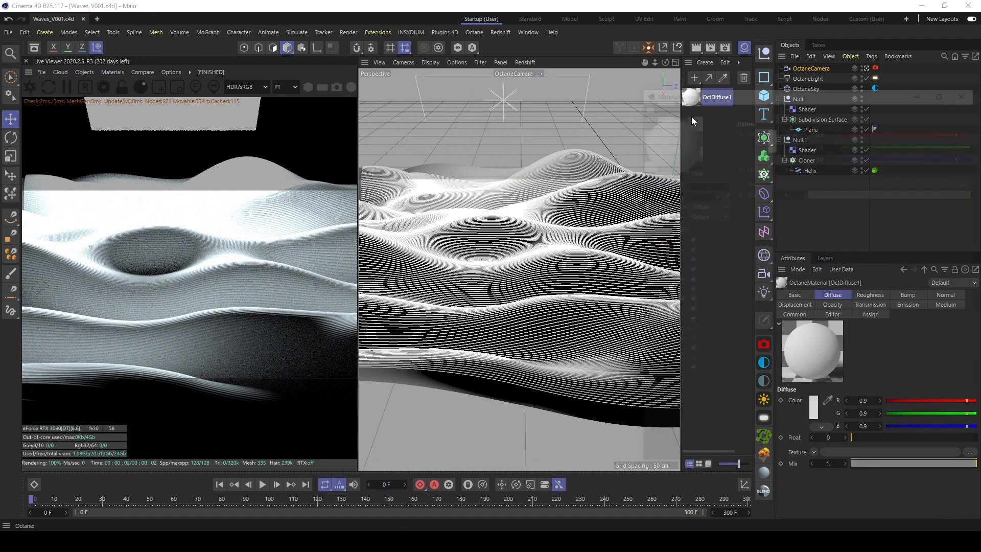
left_click(688, 238)
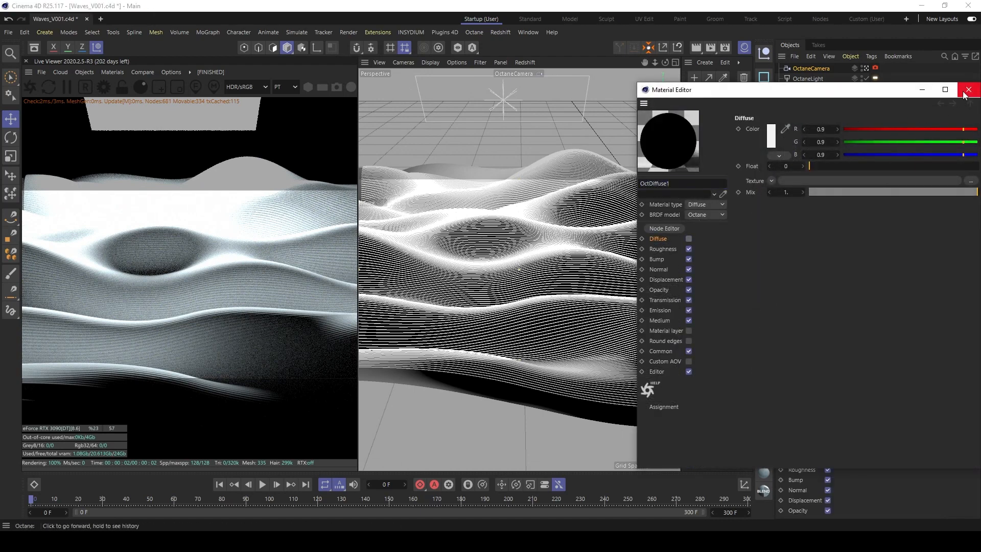
left_click(968, 90)
left_click_drag(808, 128, 808, 129)
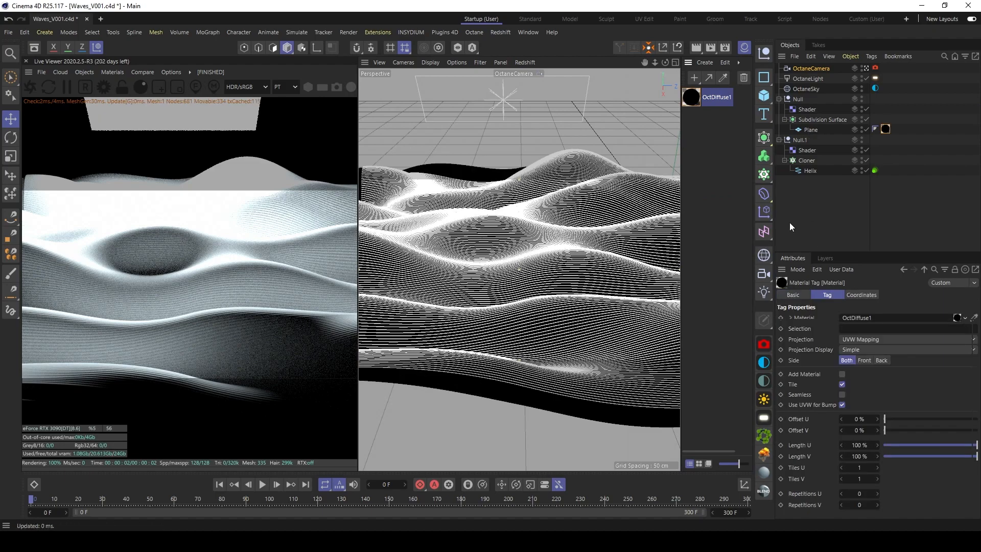
scroll(554, 290, "up", 3)
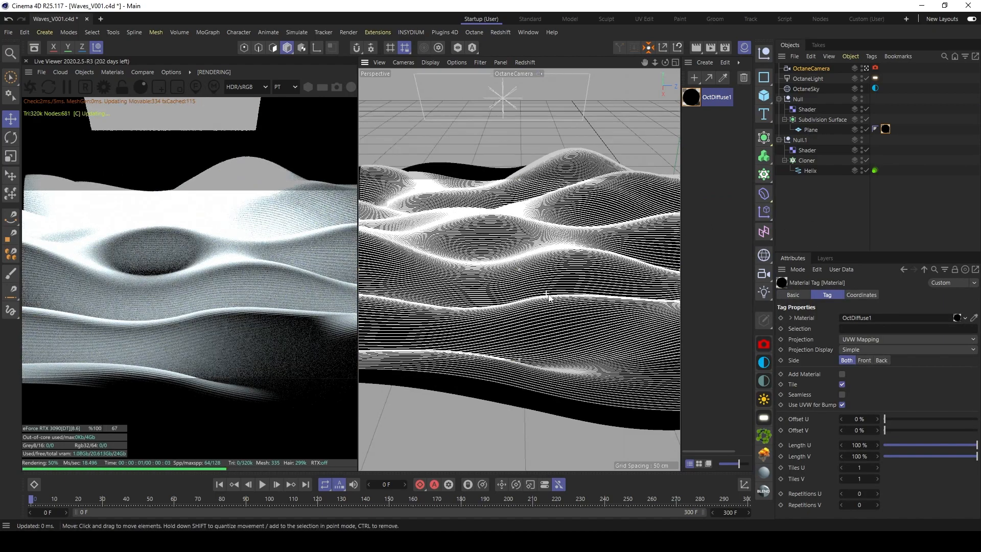
scroll(547, 290, "down", 2)
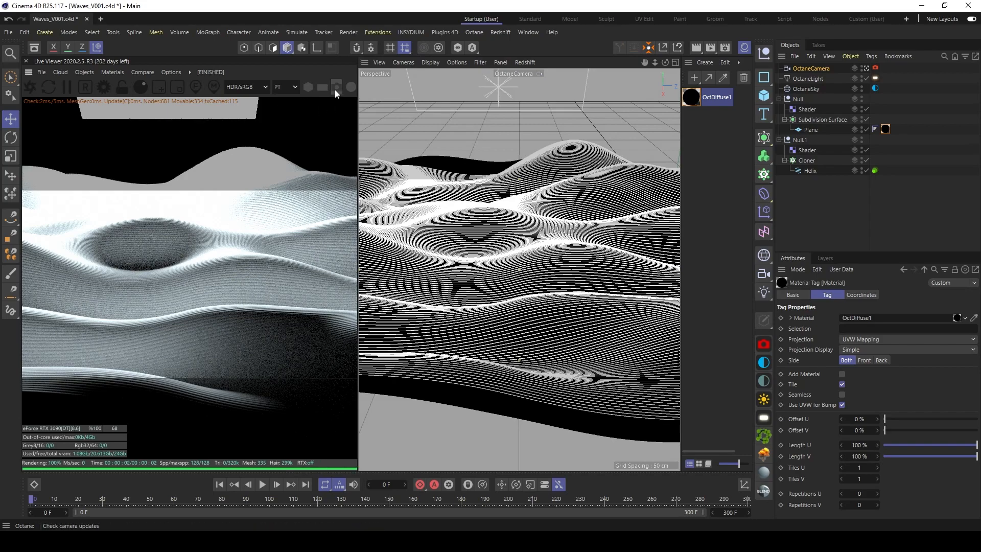
Step: Switch the viewport from the Octane camera to the default camera and select the area light
left_click(866, 68)
right_click_drag(399, 243, 502, 251, "alt")
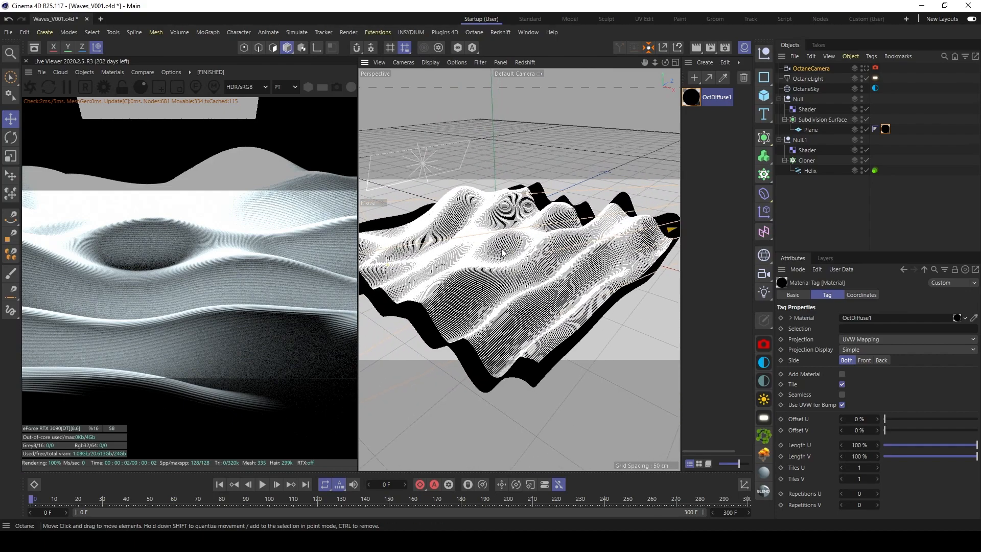
left_click(816, 79)
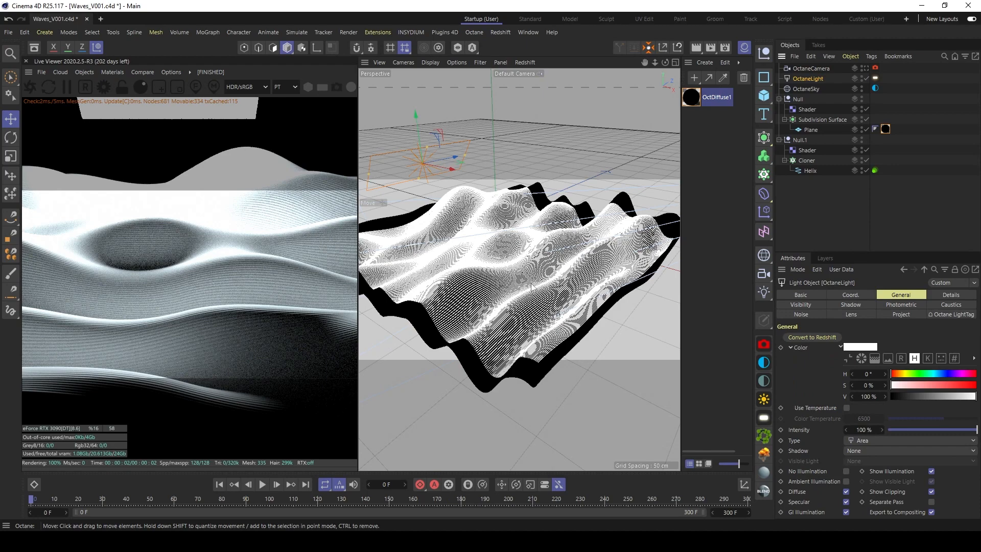
Step: Create a second Octane diffuse material with a bright blue colour (R 0, G 0.318547, B 1) and apply it to the Helix
left_click(764, 474)
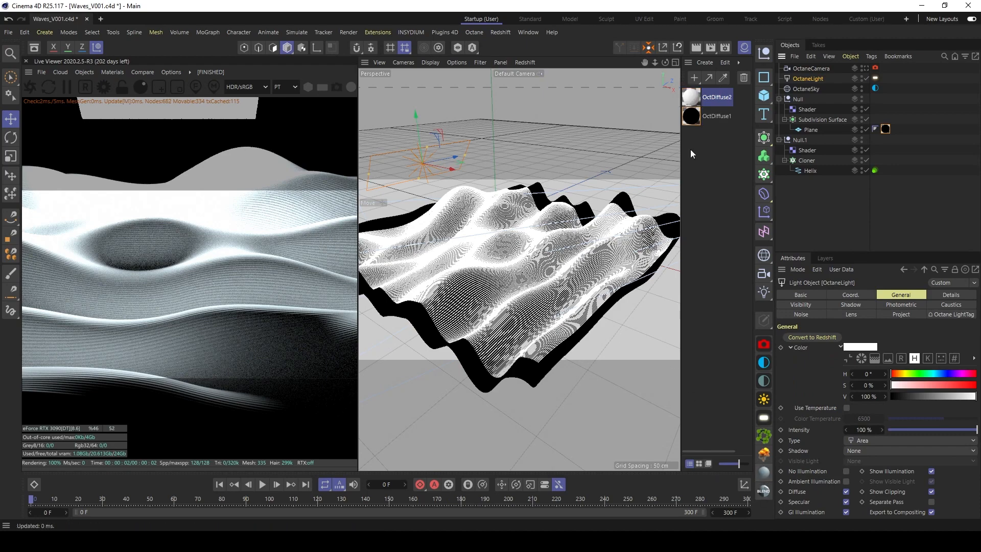
double_click(691, 101)
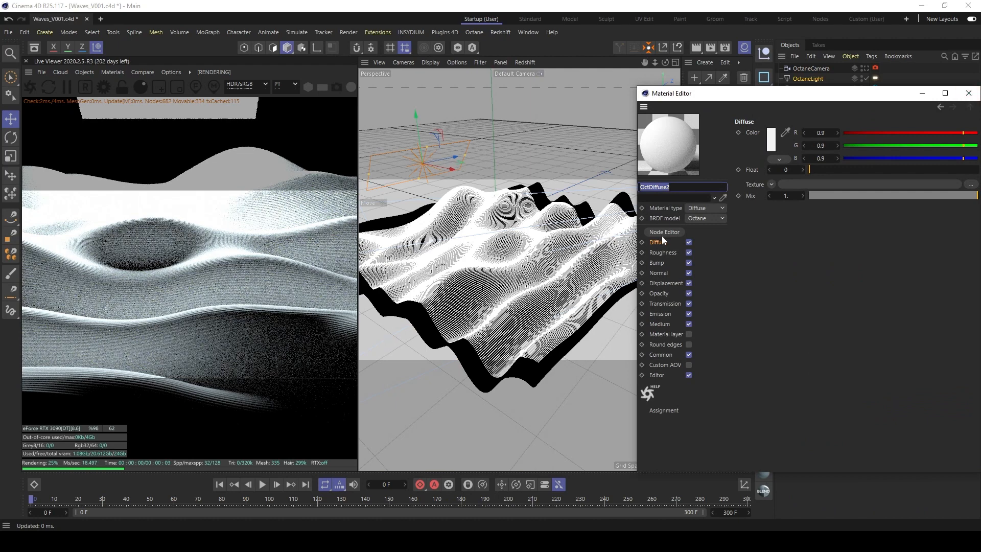
left_click(770, 133)
left_click_drag(734, 228, 744, 199)
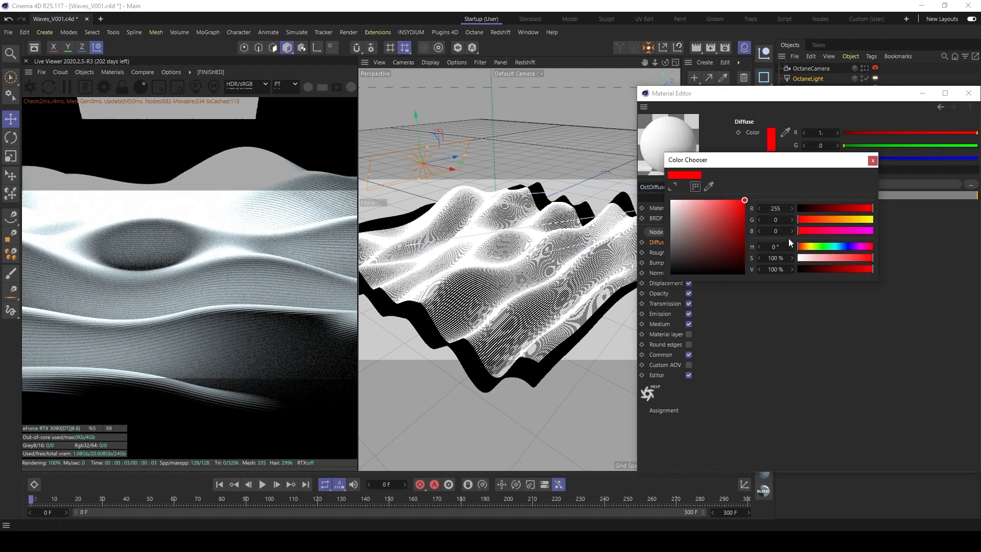
left_click_drag(822, 246, 840, 246)
left_click(872, 160)
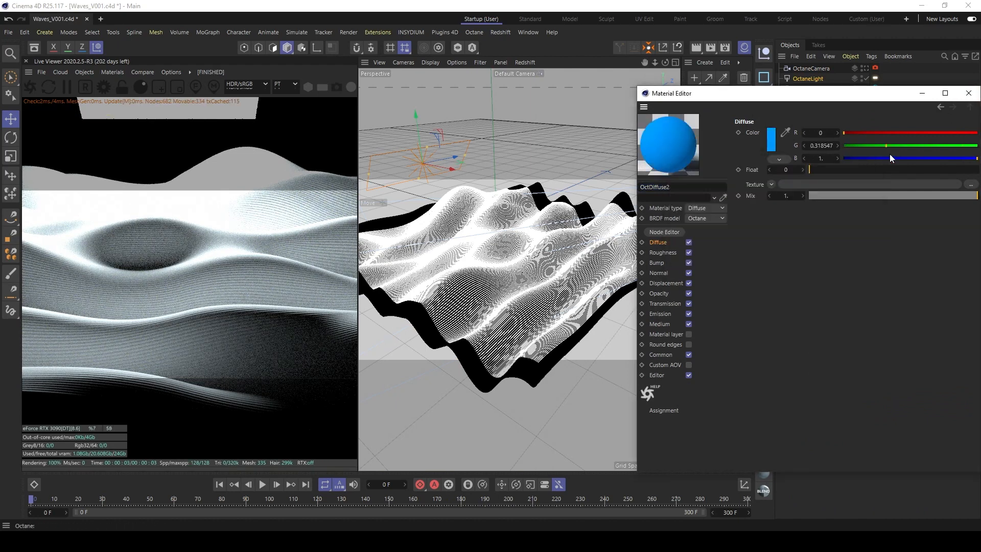
left_click(973, 97)
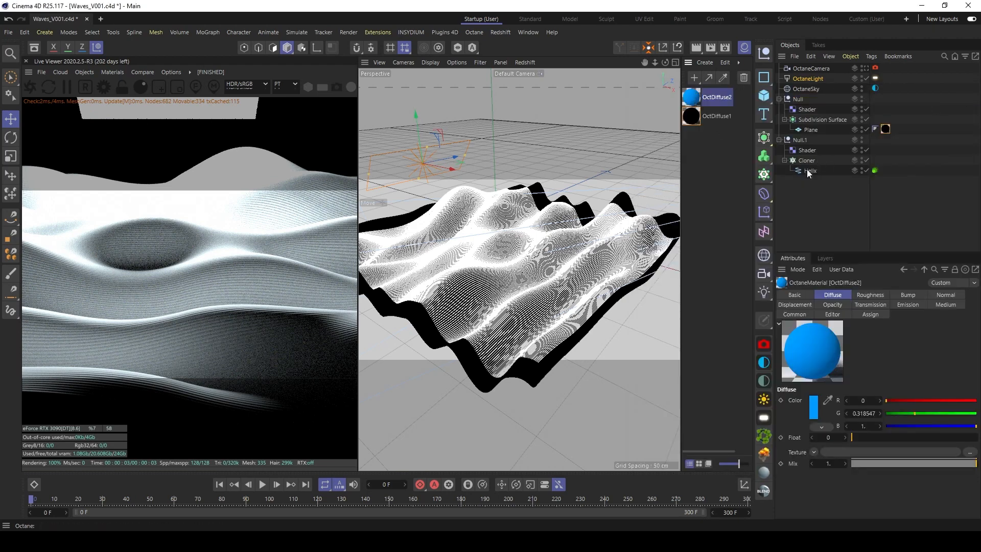
left_click_drag(808, 173, 809, 171)
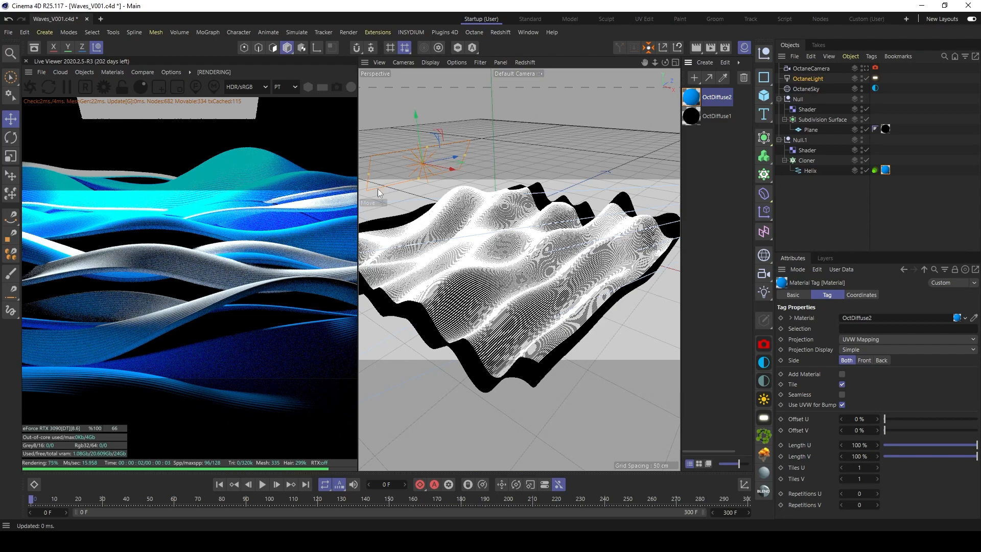
Step: Go to frame 86, raise the area light above the waves and rotate it to tilt its beam
left_click(237, 498)
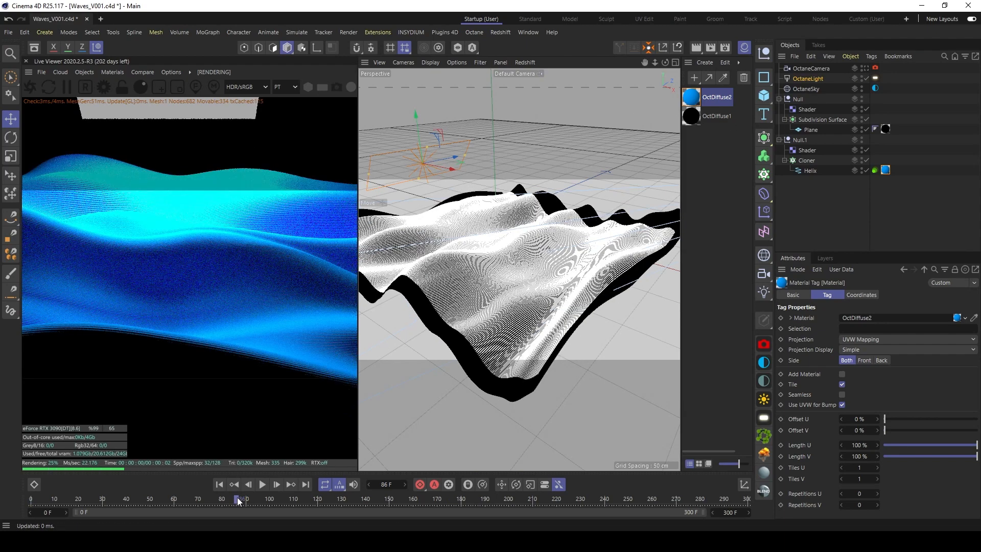
left_click(815, 77)
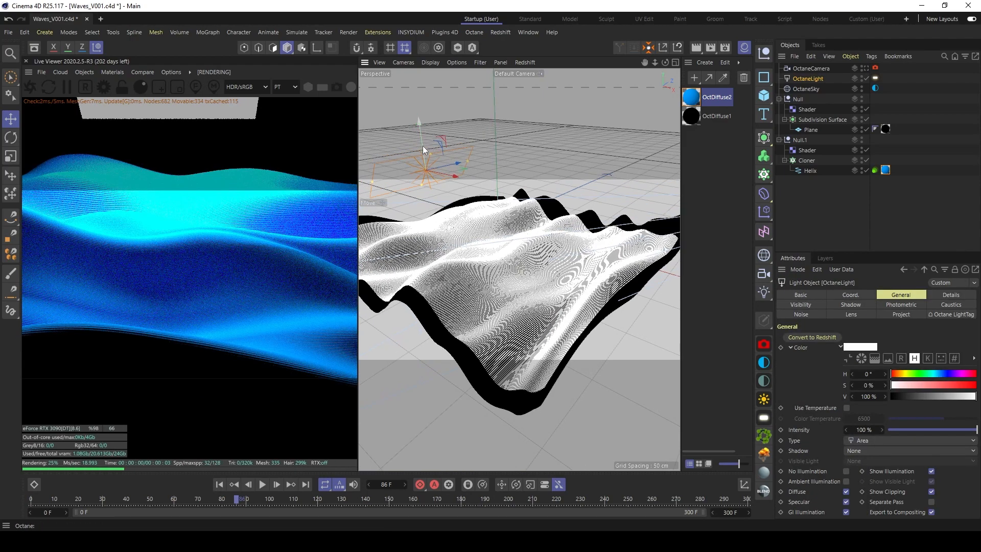
left_click_drag(421, 132, 420, 116)
key("r")
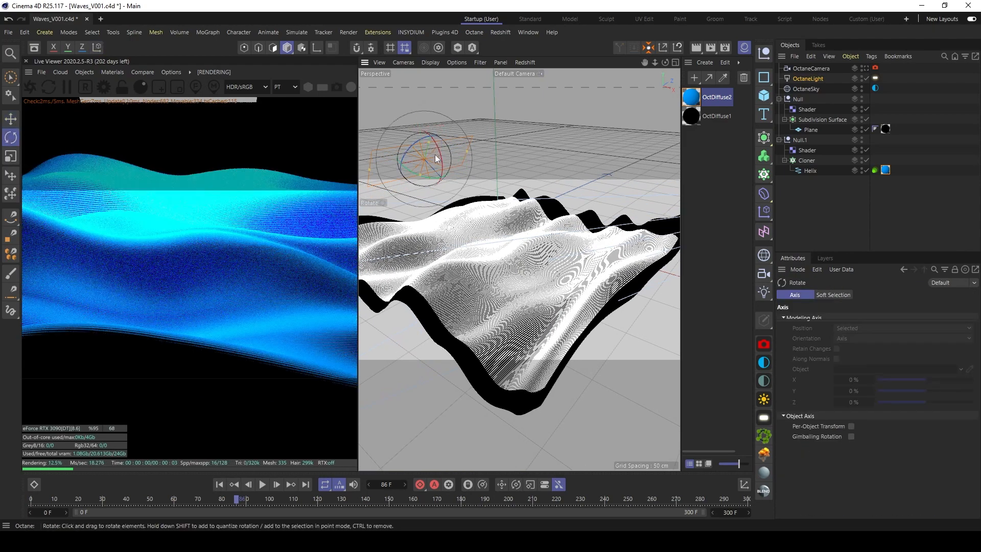
left_click_drag(439, 152, 454, 165)
key("e")
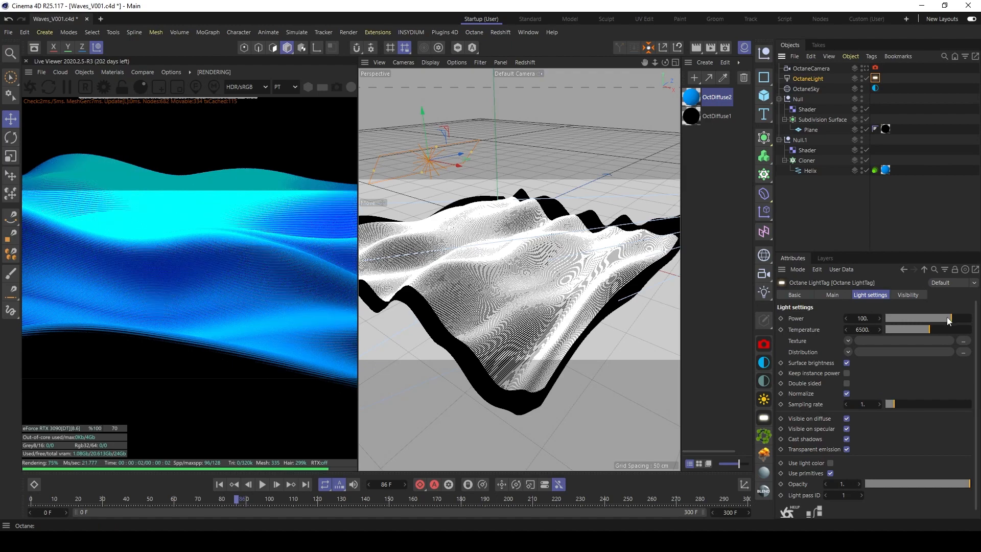
Step: Lower the area light's power in its Octane light tag
left_click_drag(946, 318, 940, 319)
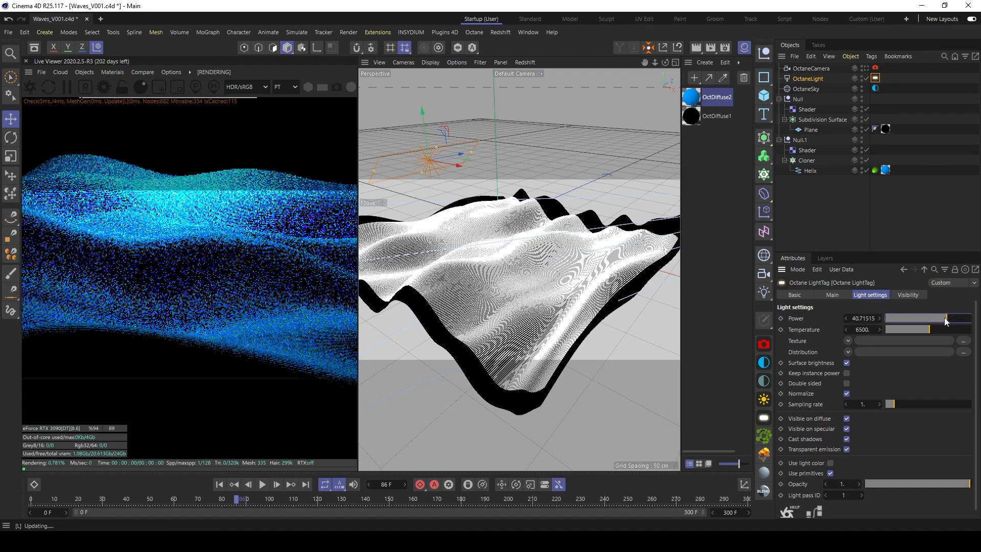
left_click(835, 192)
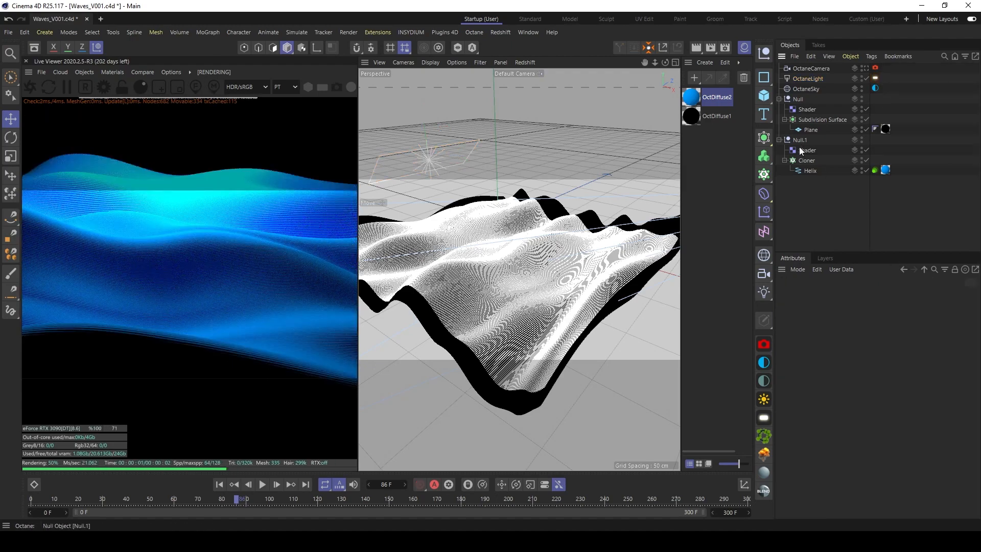
Step: Add a Random effector, place it at the end of the object list and assign it to the Cloner's effectors
left_click(800, 140)
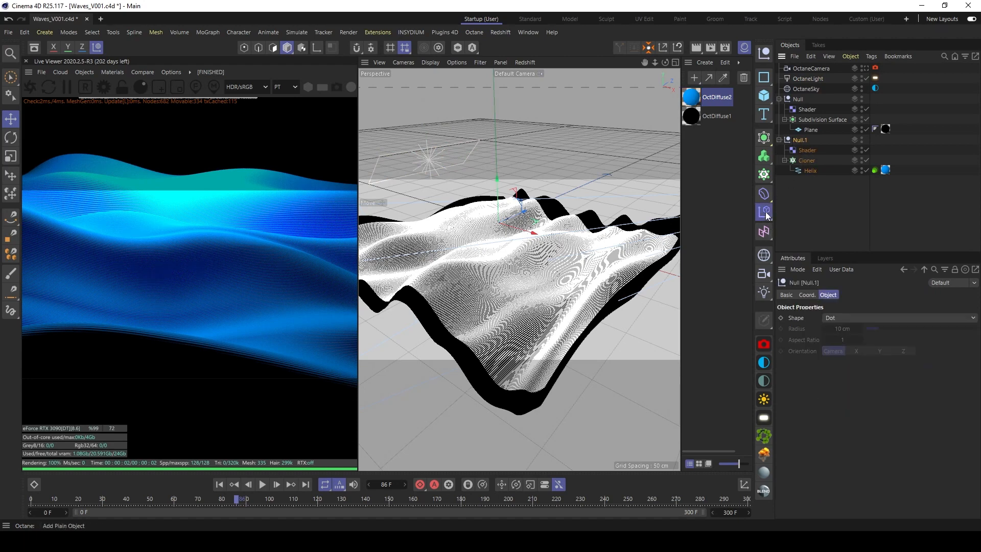
left_click_drag(767, 215, 853, 250)
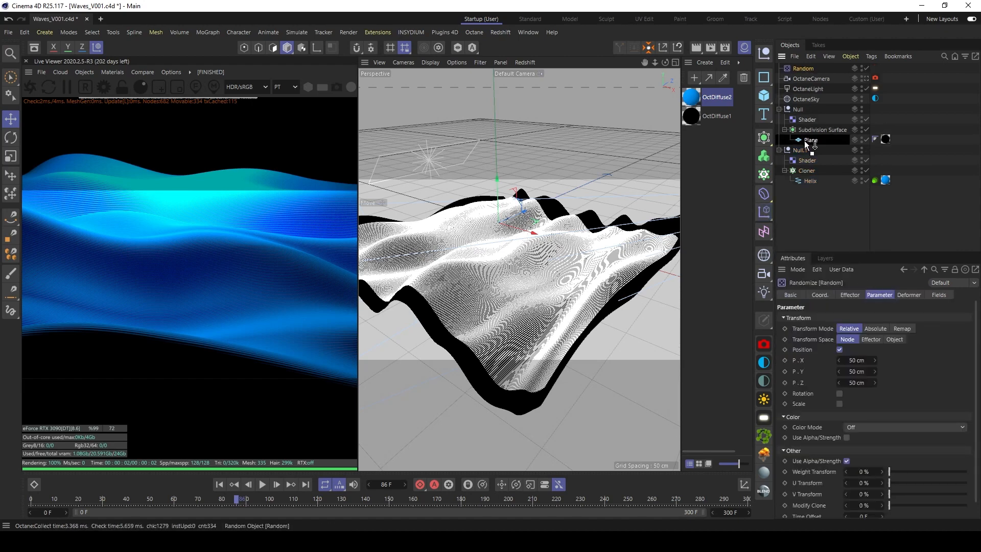
left_click_drag(804, 140, 799, 201)
left_click(806, 161)
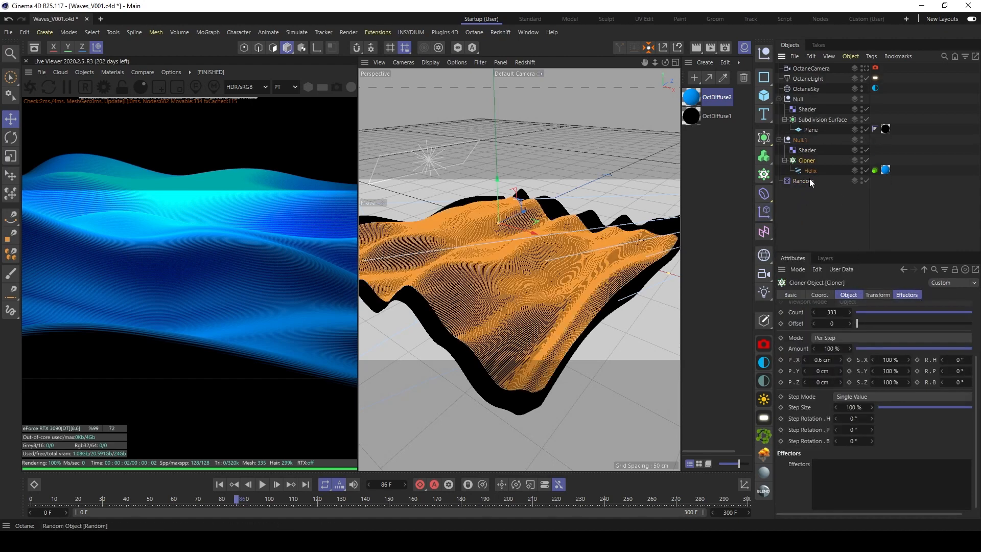
left_click(913, 296)
left_click_drag(803, 181, 837, 309)
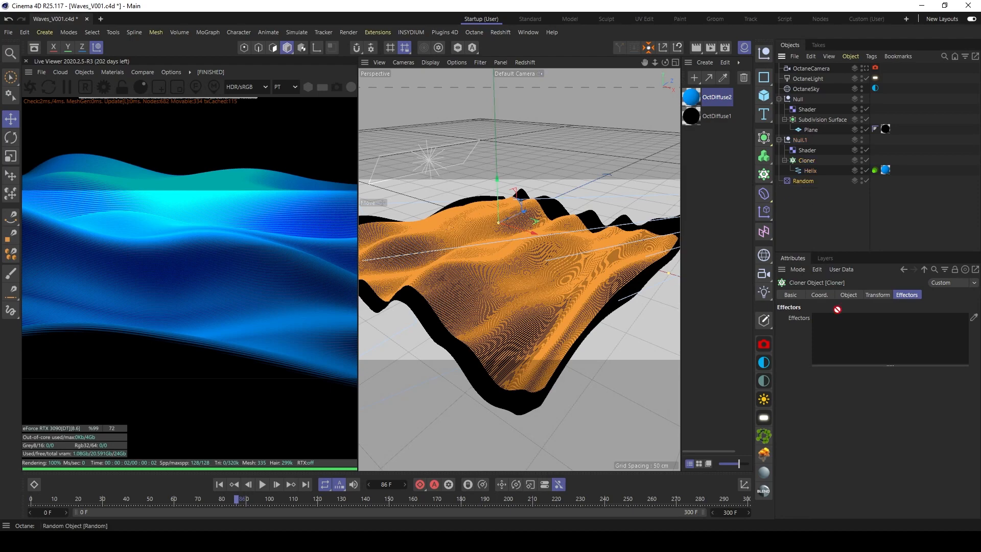
left_click_drag(810, 178, 837, 319)
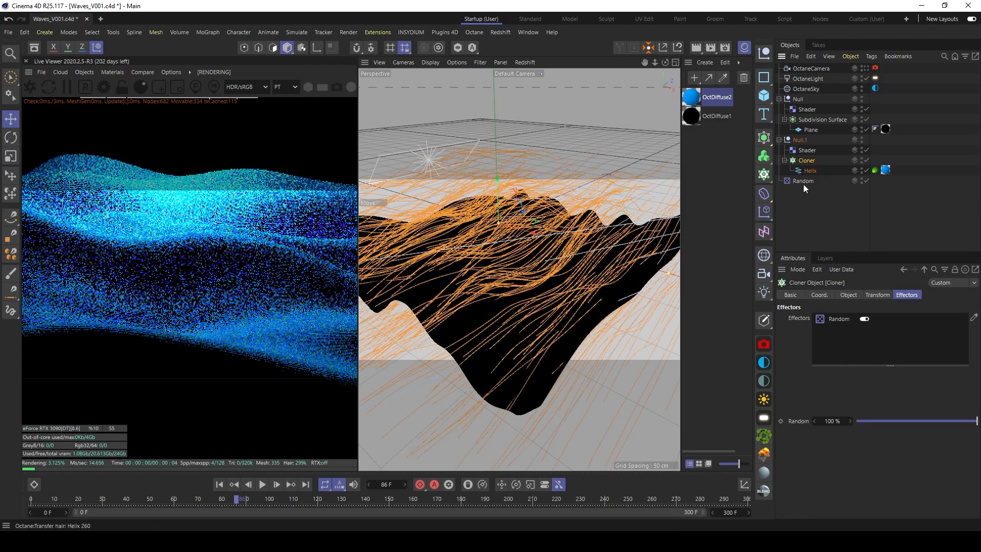
Step: Disable position randomisation on the Random effector and enable Scale instead
left_click(803, 183)
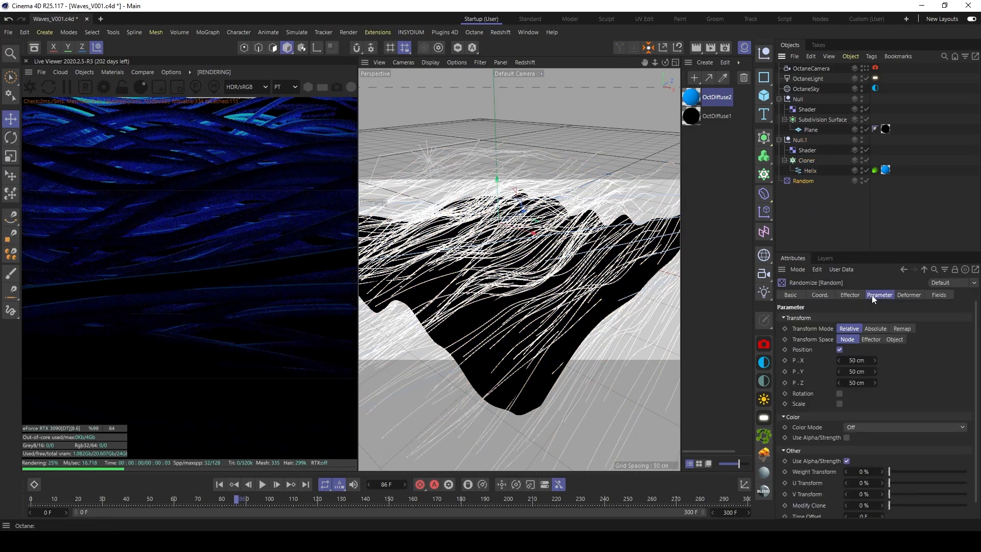
left_click(839, 349)
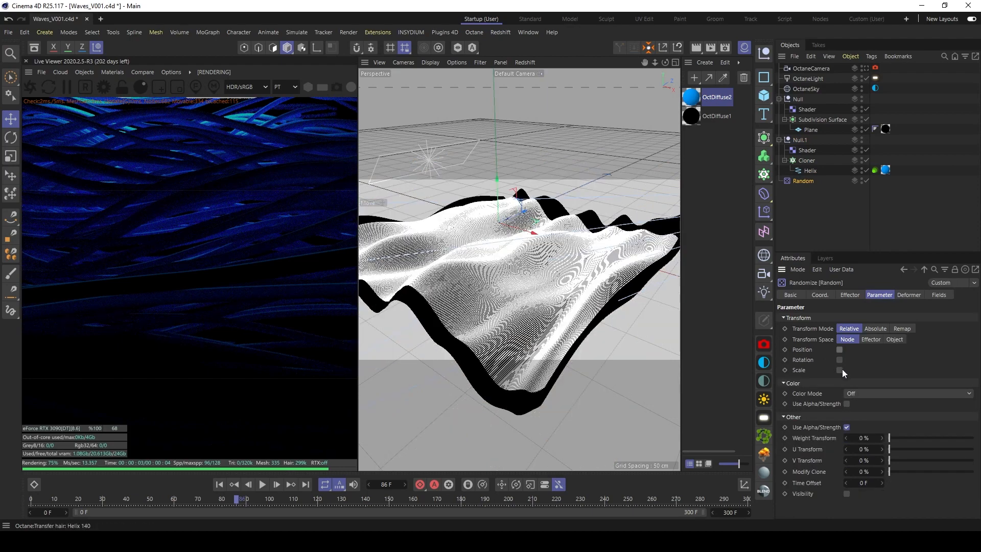
left_click(838, 369)
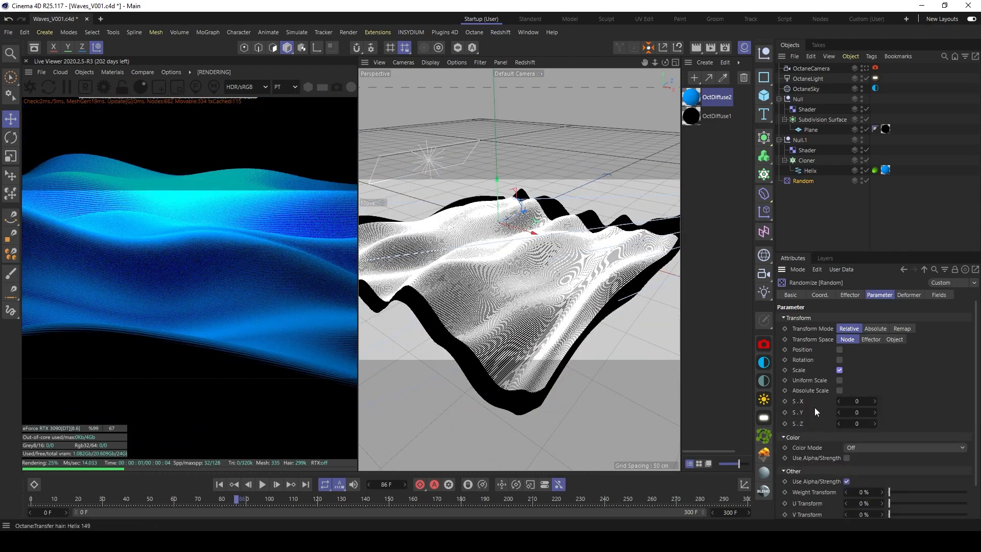
Step: Enable Uniform Scale on the Random effector and set its scale variation to 0.02
left_click(839, 380)
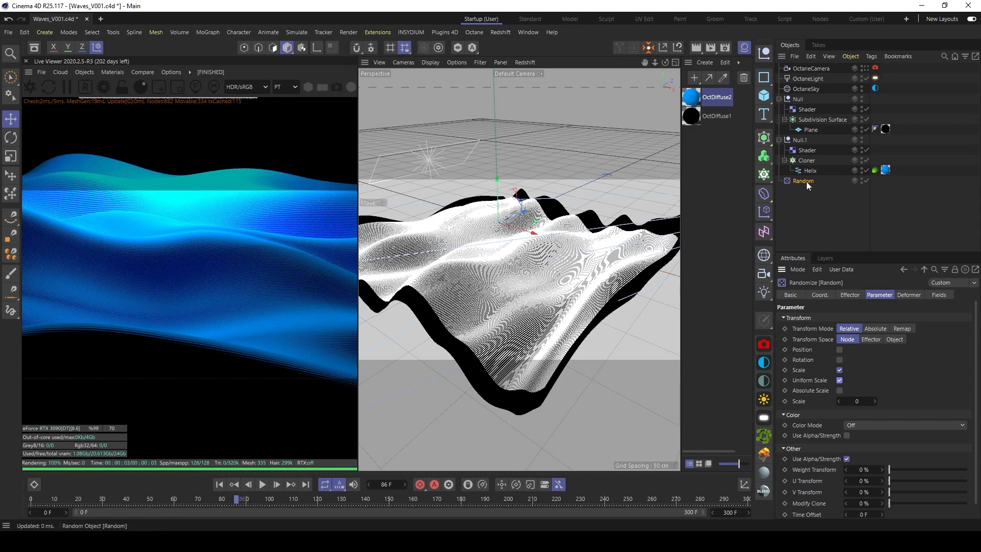
left_click(858, 401)
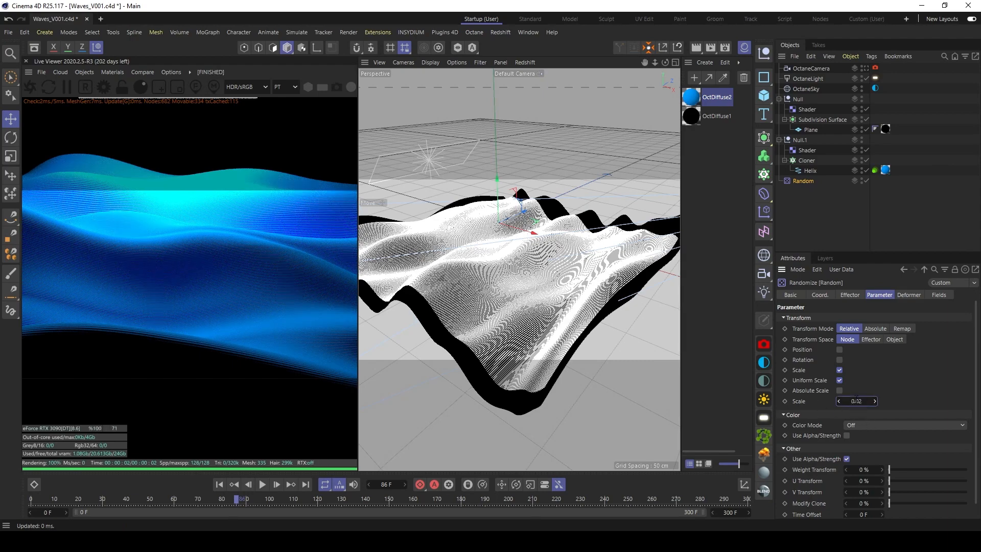
type(".02")
key("Return")
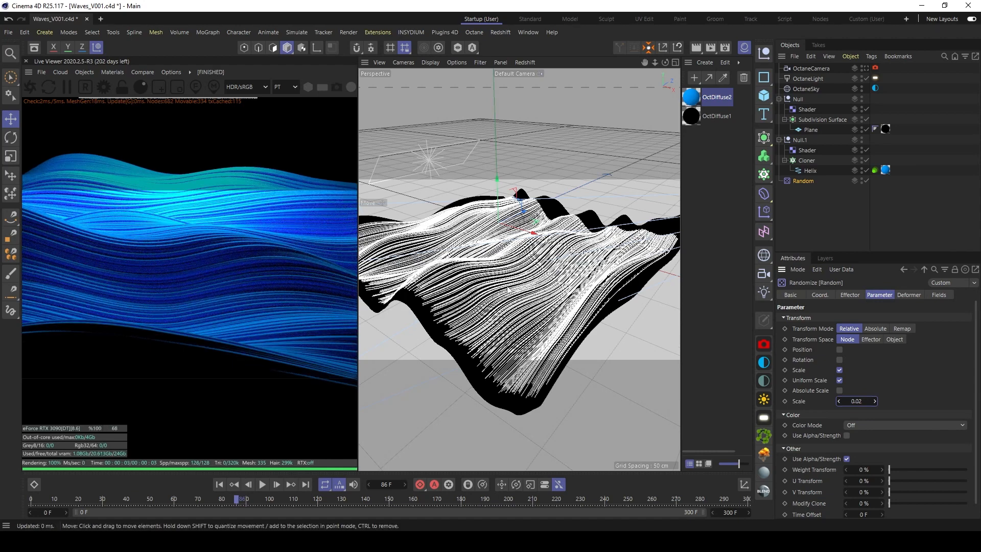
Step: In the Helix's Octane object tag, set the hair root thickness to 0.1 and tip thickness to 0
left_click(875, 170)
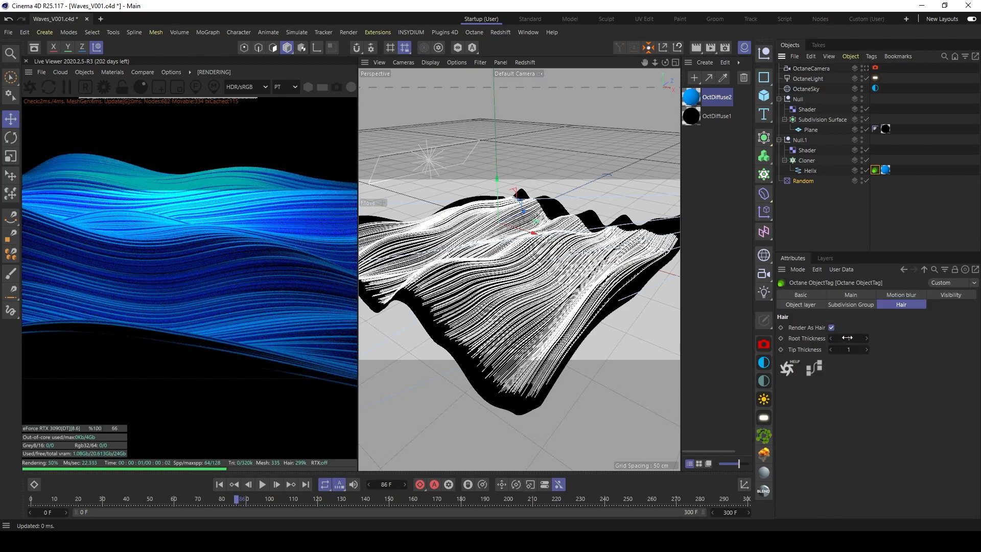
left_click(847, 338)
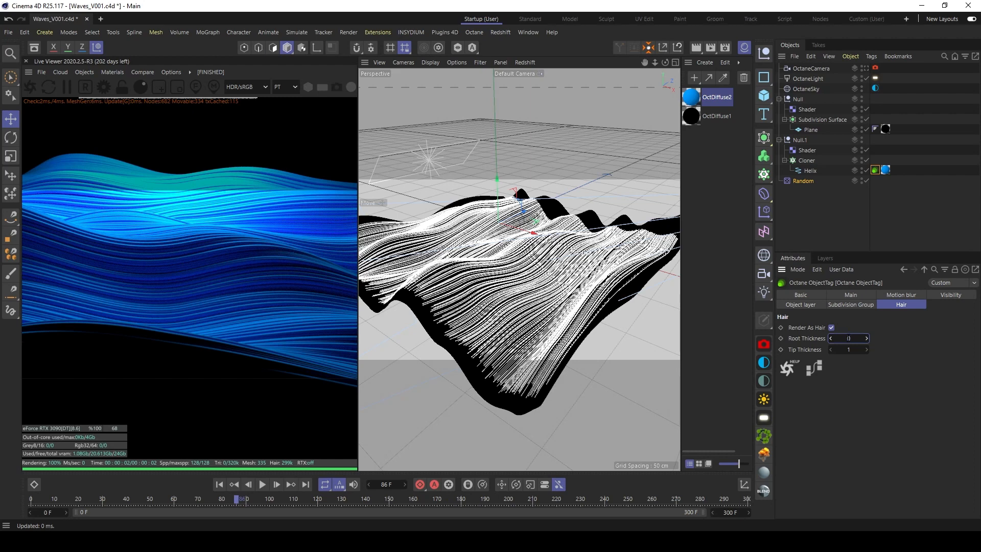
key("Tab")
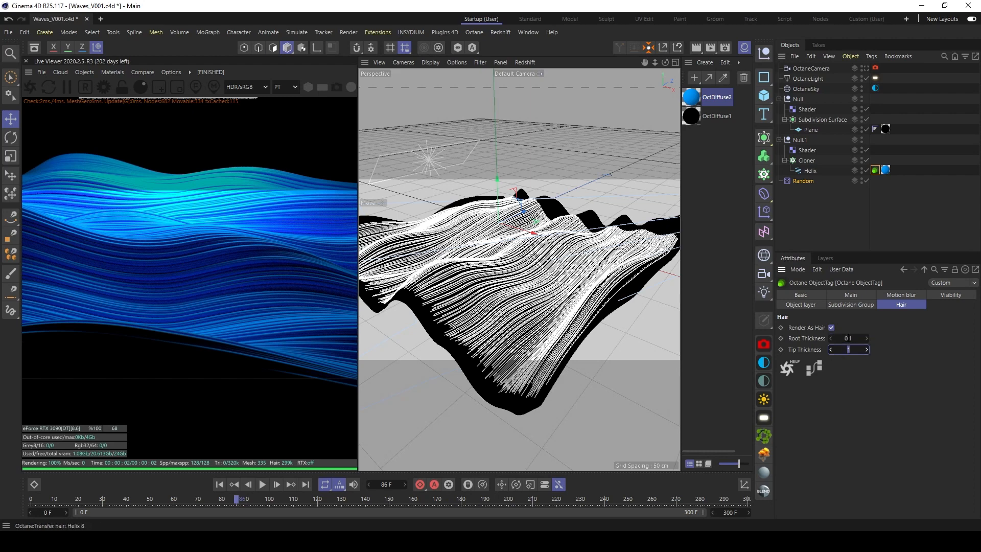
type("0")
key("Return")
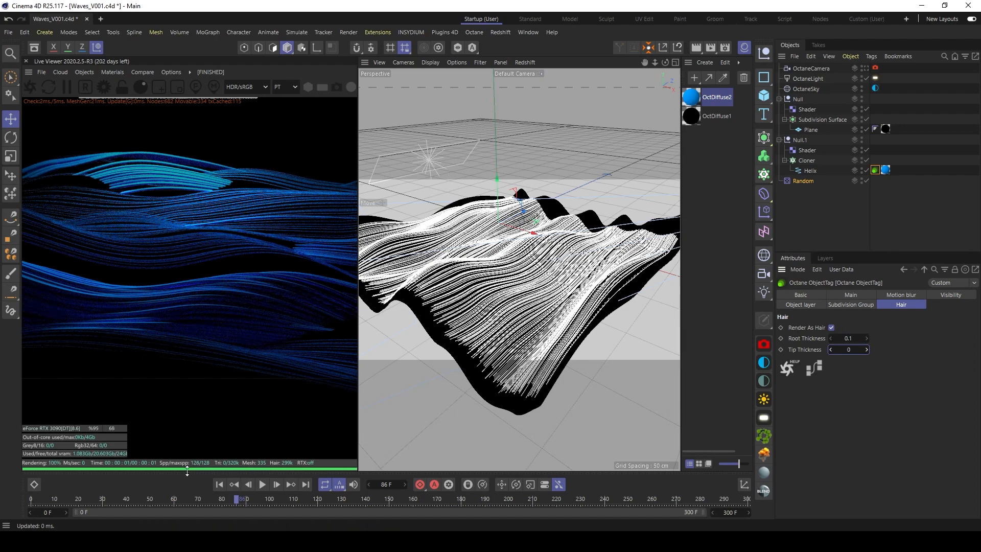
Step: Go to frame 66 and raise the OctaneLight's power to about 157
left_click(189, 498)
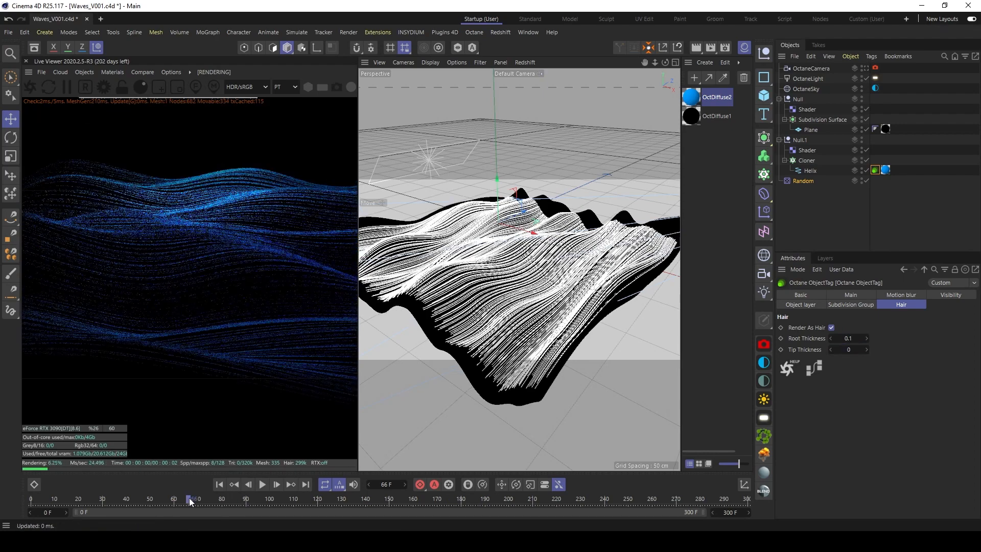
left_click(816, 80)
left_click(875, 77)
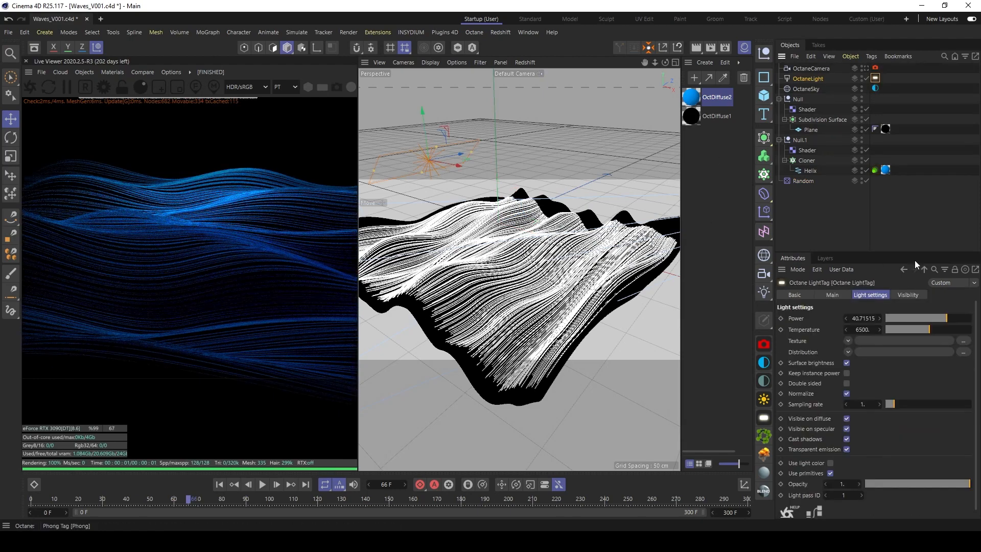
left_click_drag(933, 319, 950, 317)
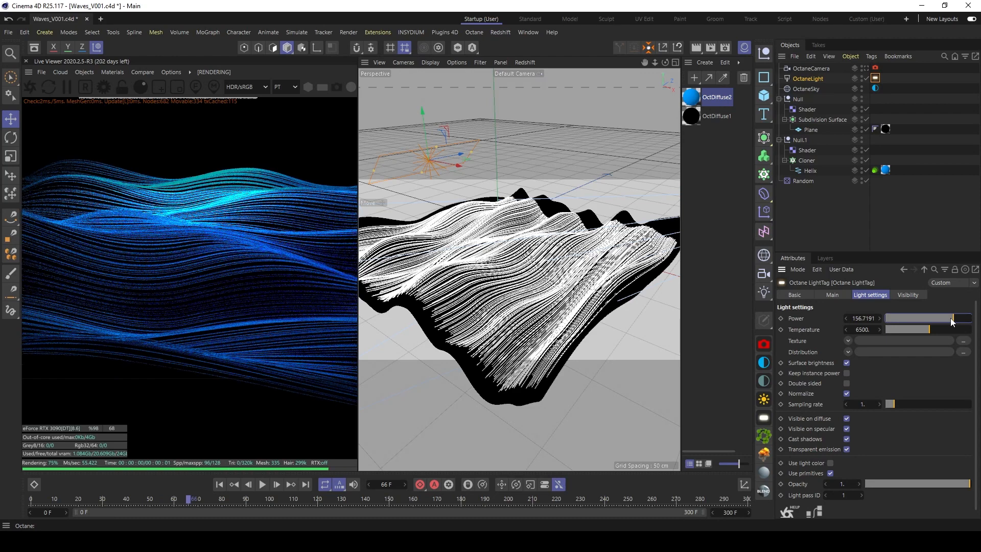
Step: Duplicate the Helix twice inside the Cloner so it holds three helix splines
left_click(819, 201)
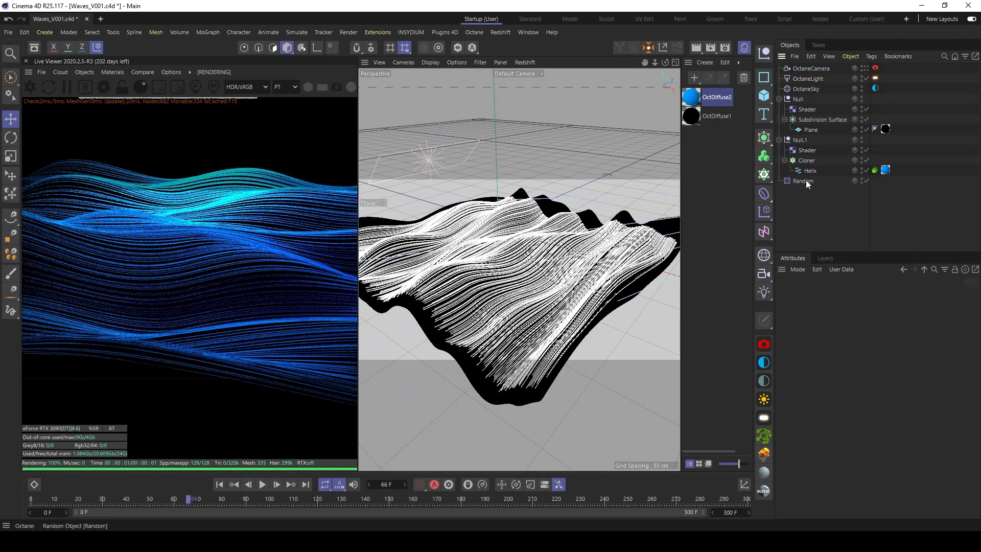
left_click(806, 170)
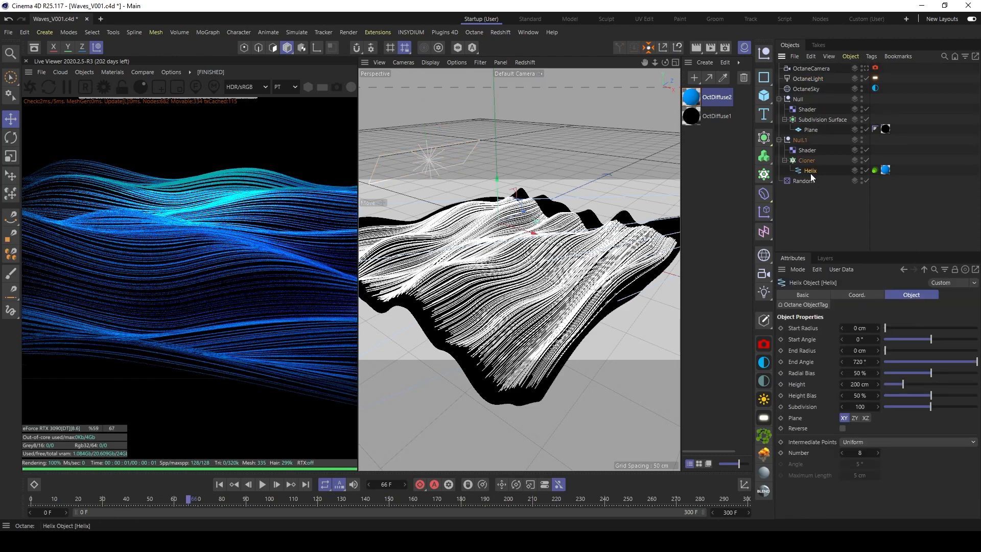
left_click_drag(809, 172, 810, 165)
left_click_drag(811, 171, 812, 166, "ctrl")
left_click(821, 223)
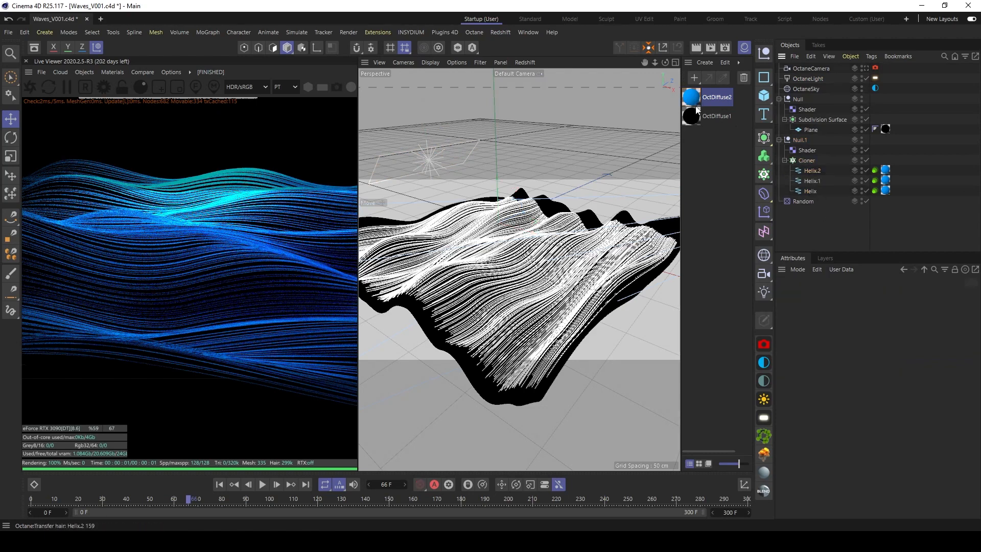
Step: Make two copies of the blue OctDiffuse2 material and recolour the lowest of the three deep blue, with green about 0.058
left_click_drag(694, 95, 693, 98, "ctrl")
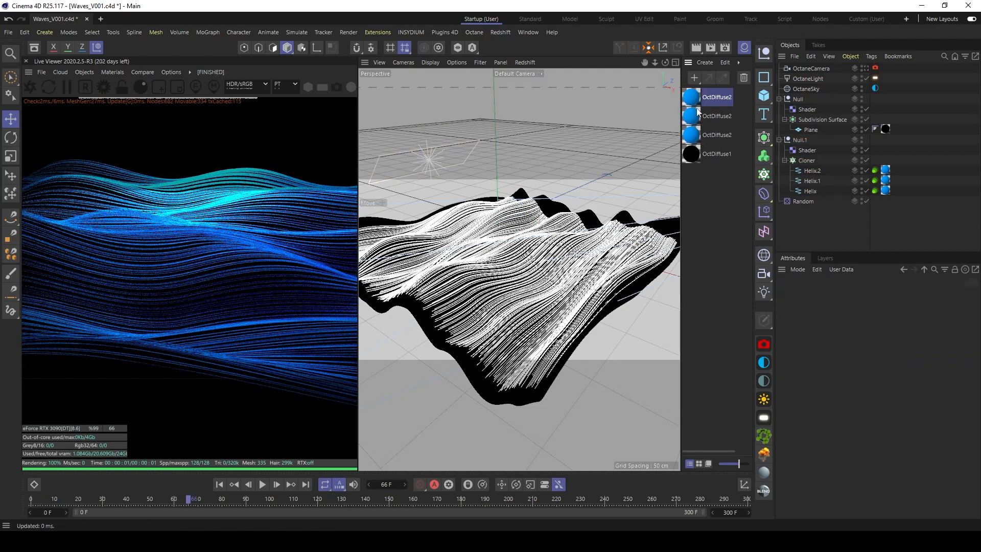
double_click(692, 97)
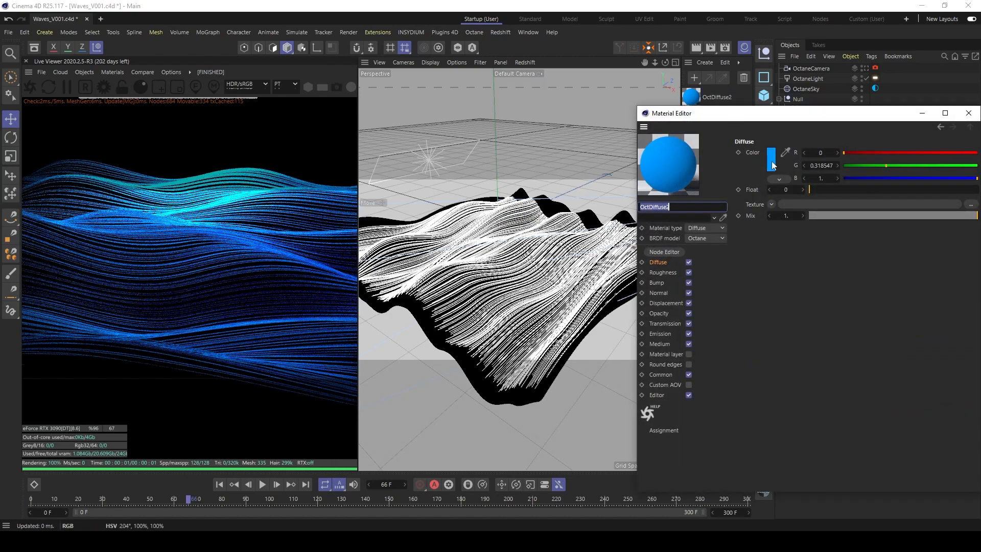
left_click(770, 159)
left_click_drag(844, 267, 845, 270)
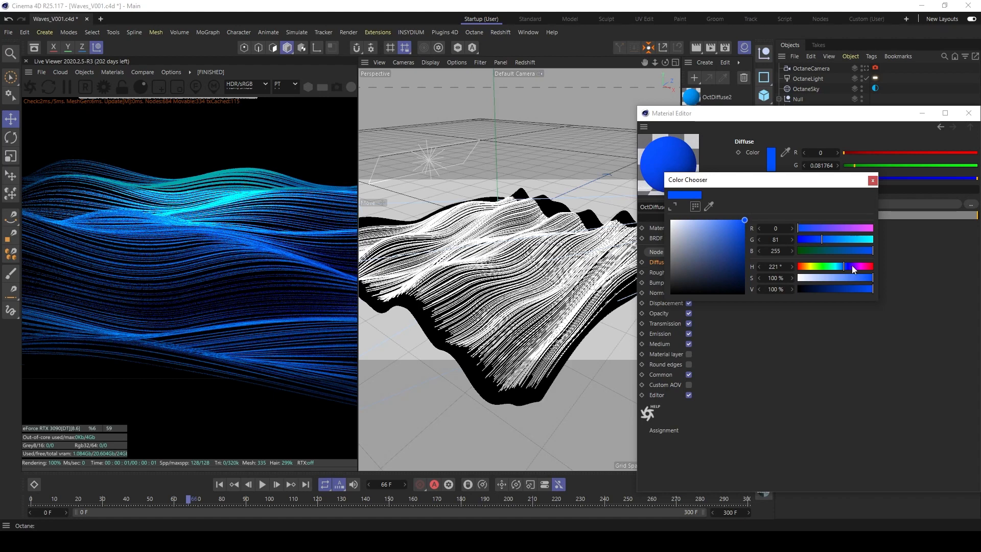
left_click(844, 266)
left_click(871, 181)
left_click(968, 113)
left_click(698, 134)
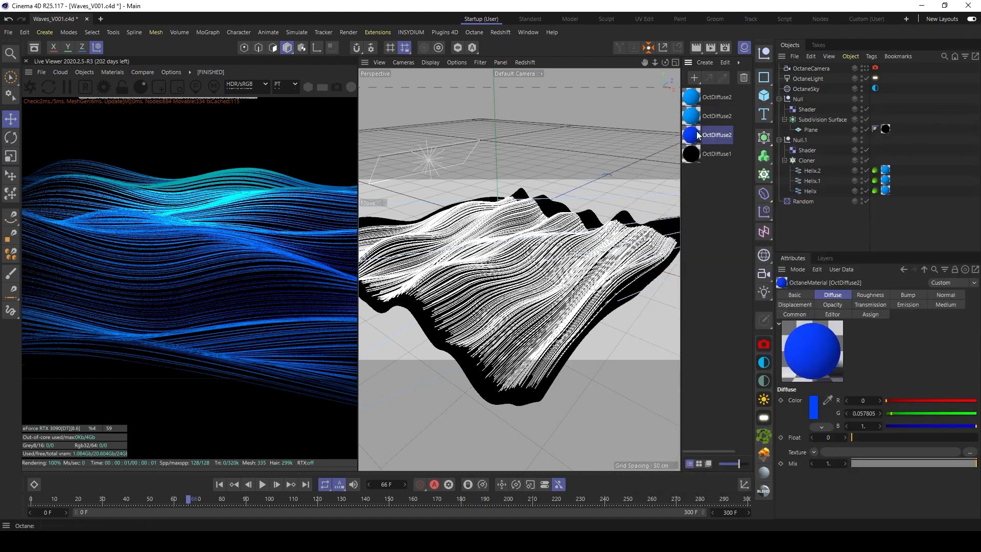
Step: Recolour the first OctDiffuse2 light cyan at 68% saturation, and assign the cyan material to Helix.2 and the deep blue one to Helix
double_click(691, 97)
left_click(770, 134)
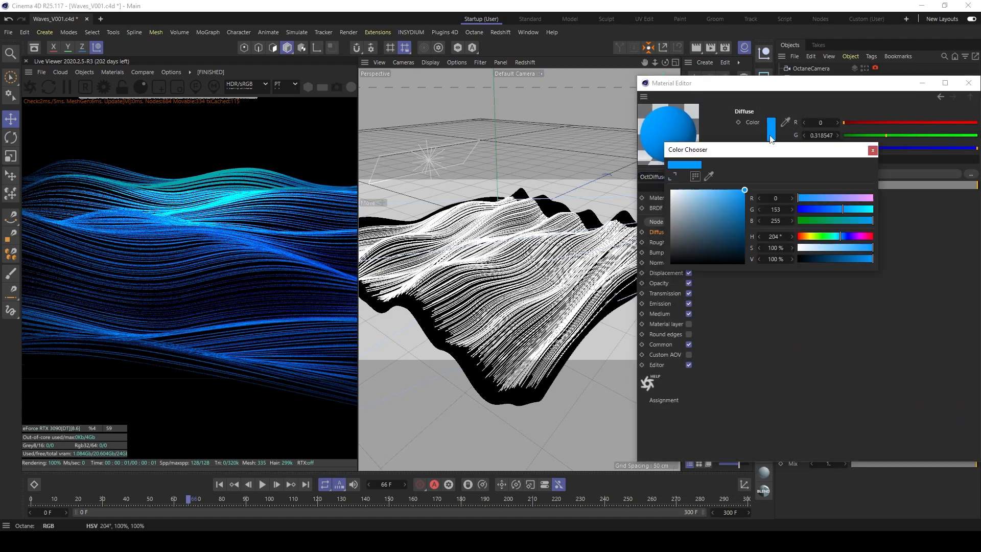
left_click(847, 248)
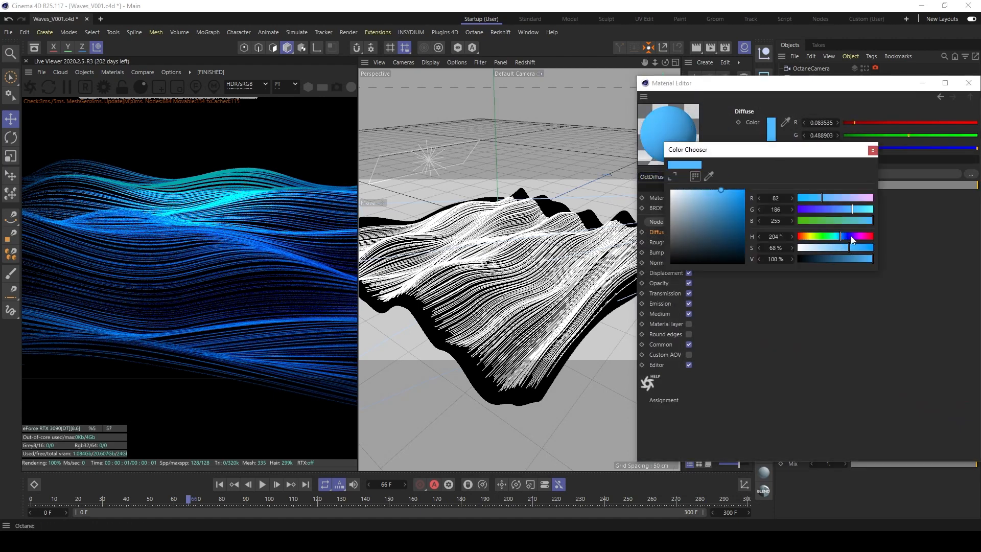
left_click_drag(842, 236, 836, 237)
left_click(872, 150)
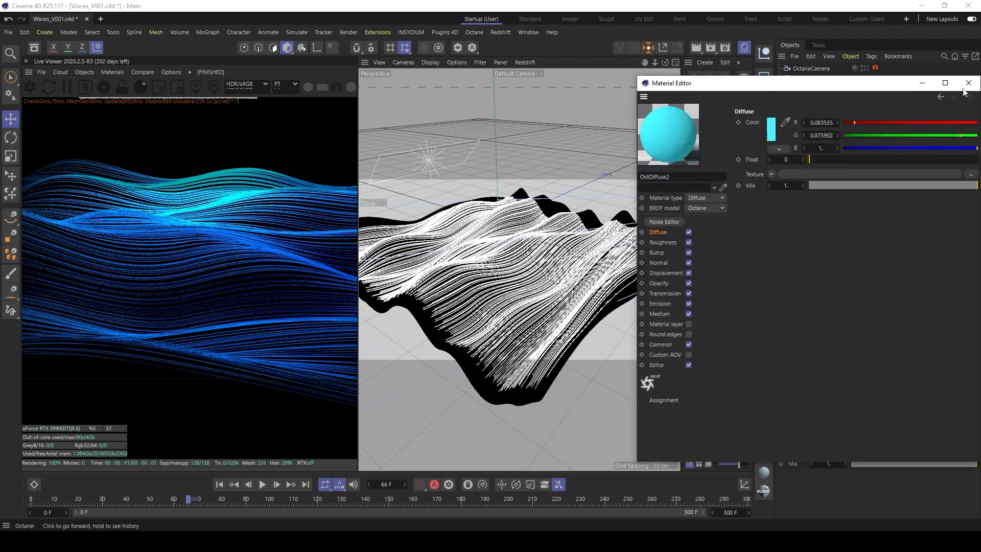
left_click(968, 83)
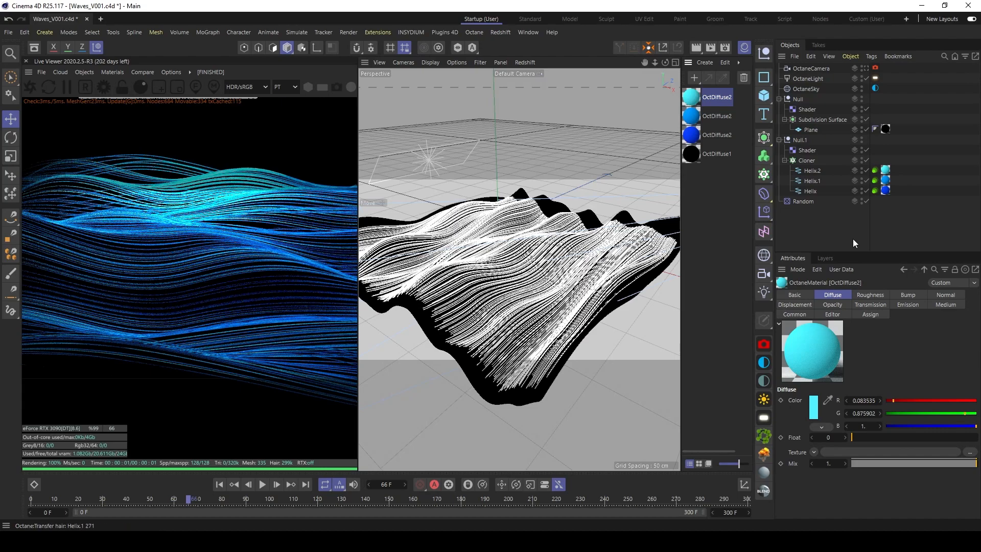
Step: Look through the OctaneCamera and slightly adjust its framing of the waves
left_click(809, 72)
left_click(864, 68)
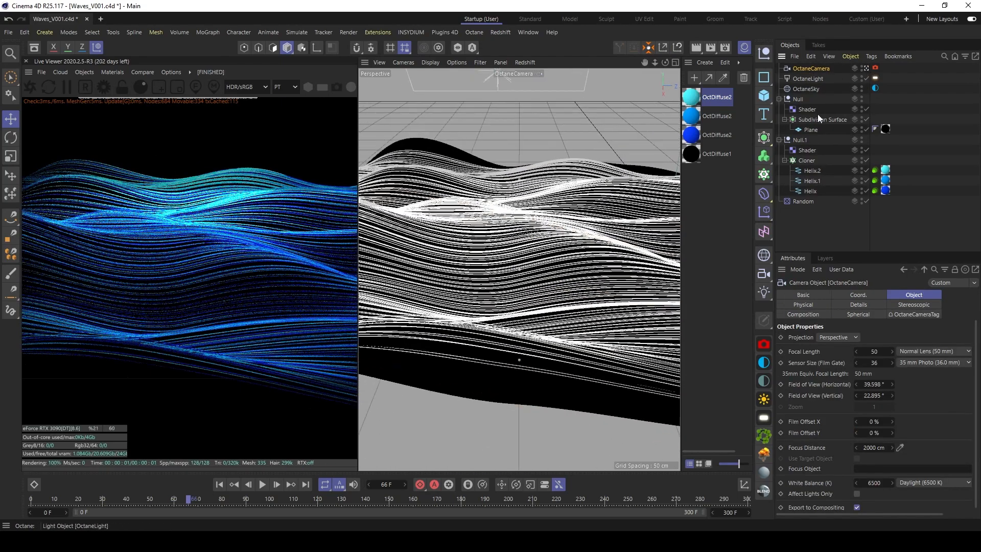
left_click_drag(550, 288, 544, 287, "alt")
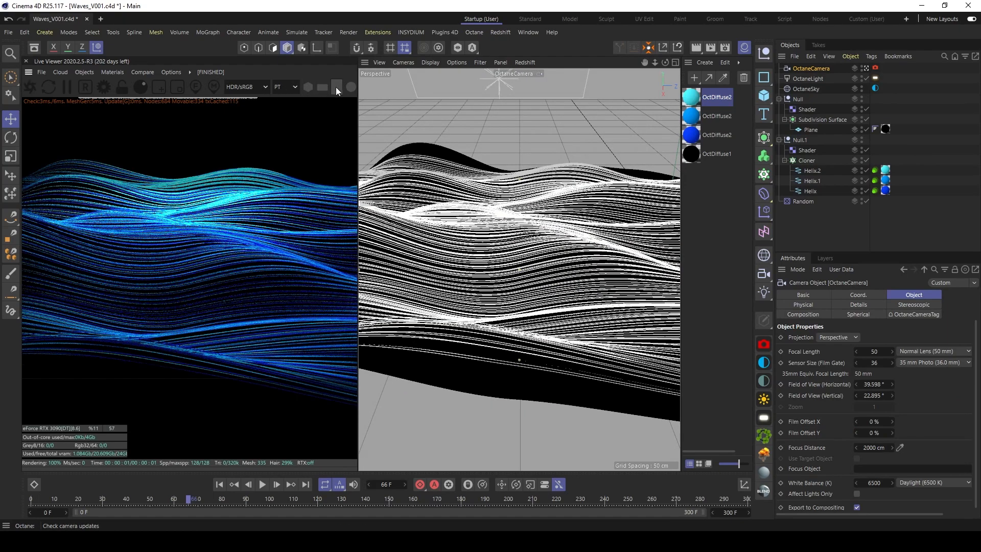
middle_click_drag(556, 258, 535, 266, "alt")
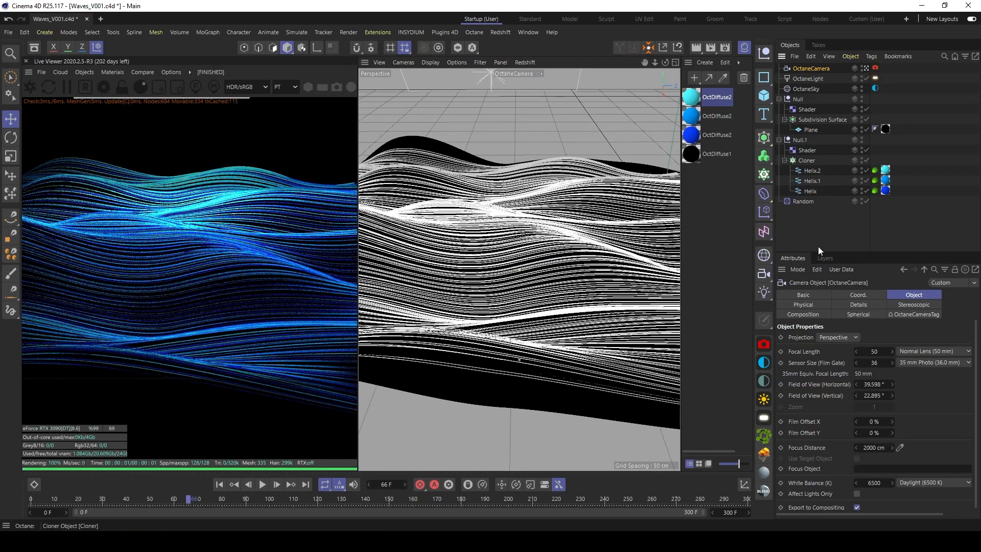
Step: Show the depth of field settings in the OctaneCamera's tag and pick the focus point on the middle waves in the render
left_click(875, 67)
left_click(879, 296)
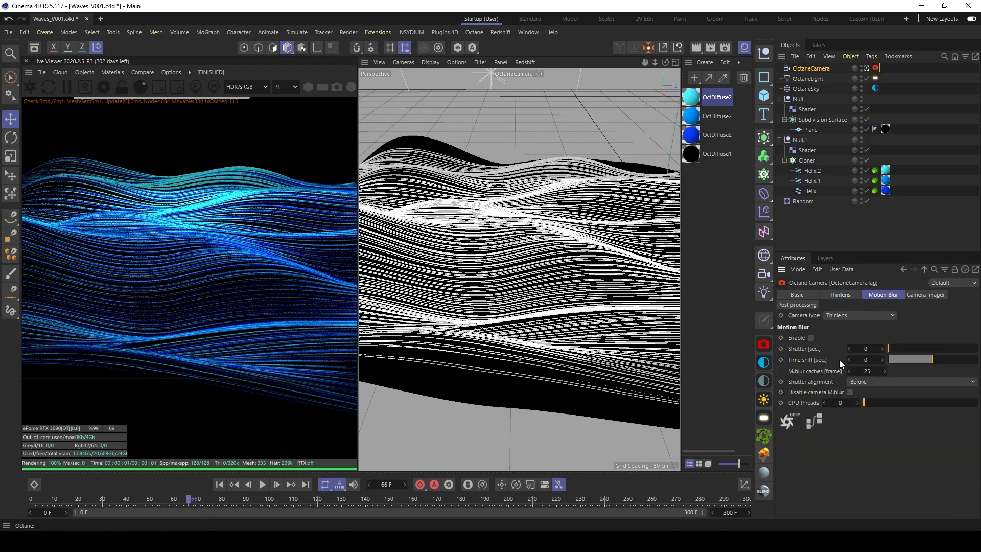
left_click(842, 295)
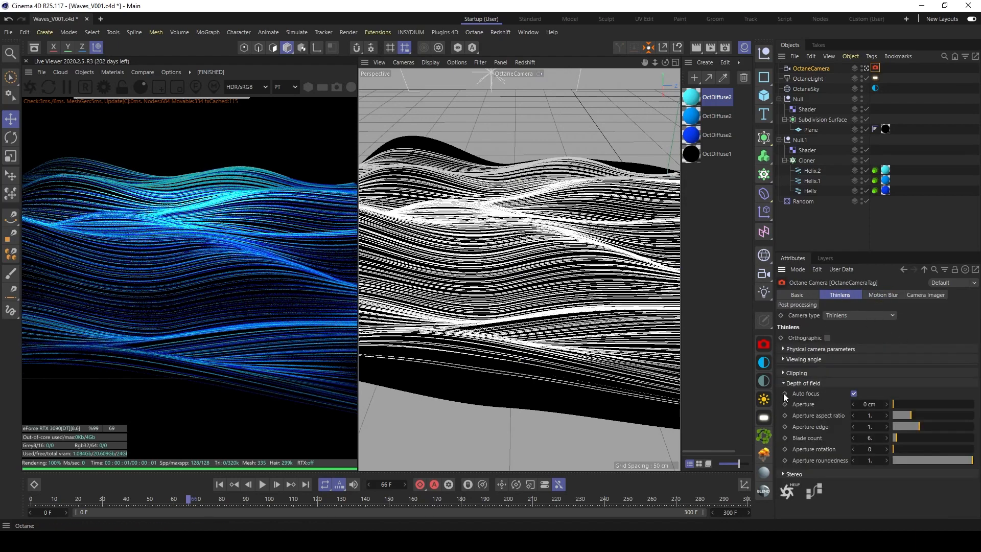
left_click(194, 89)
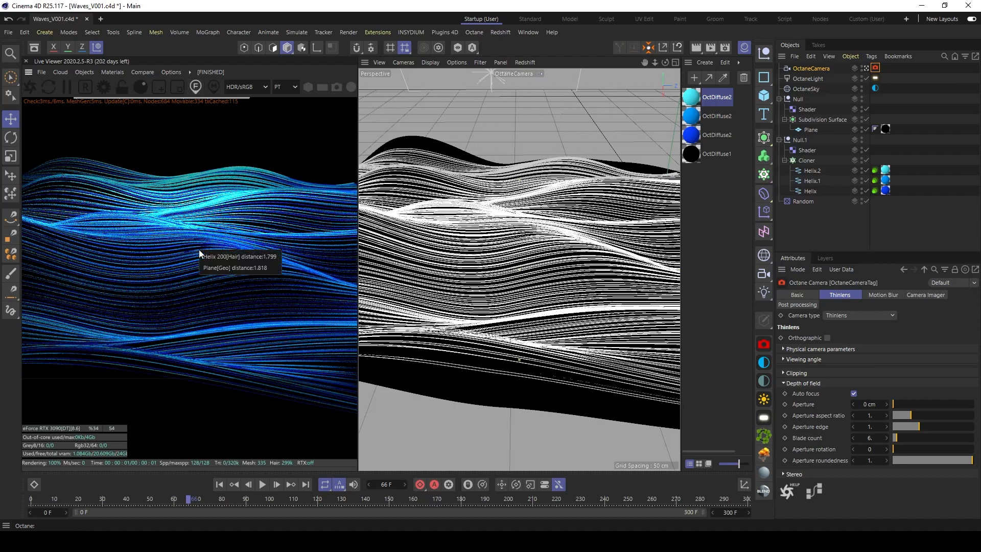
left_click(231, 258)
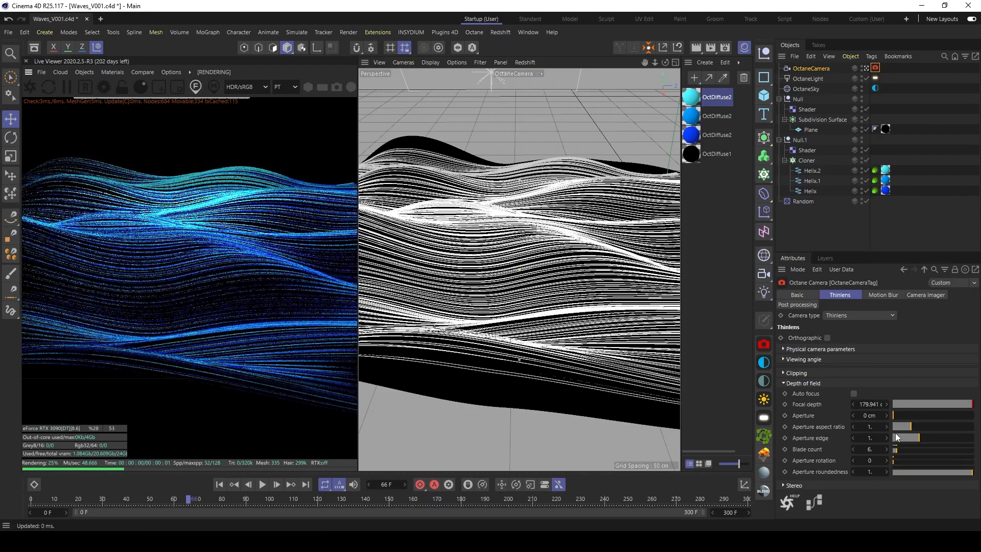
Step: Set the OctaneCamera's aperture to 4 cm and nudge its framing slightly
left_click(868, 415)
key("Return")
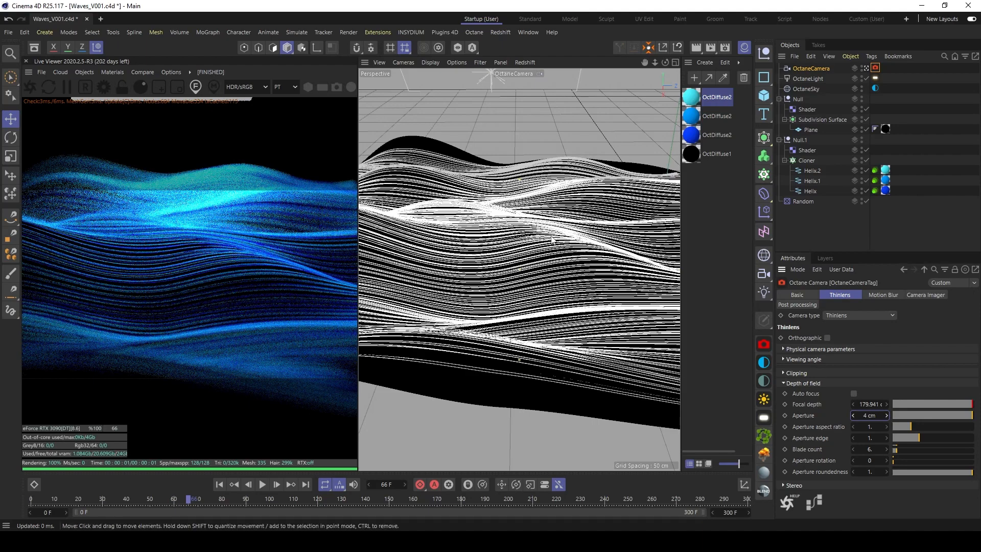
middle_click_drag(543, 243, 543, 250, "alt")
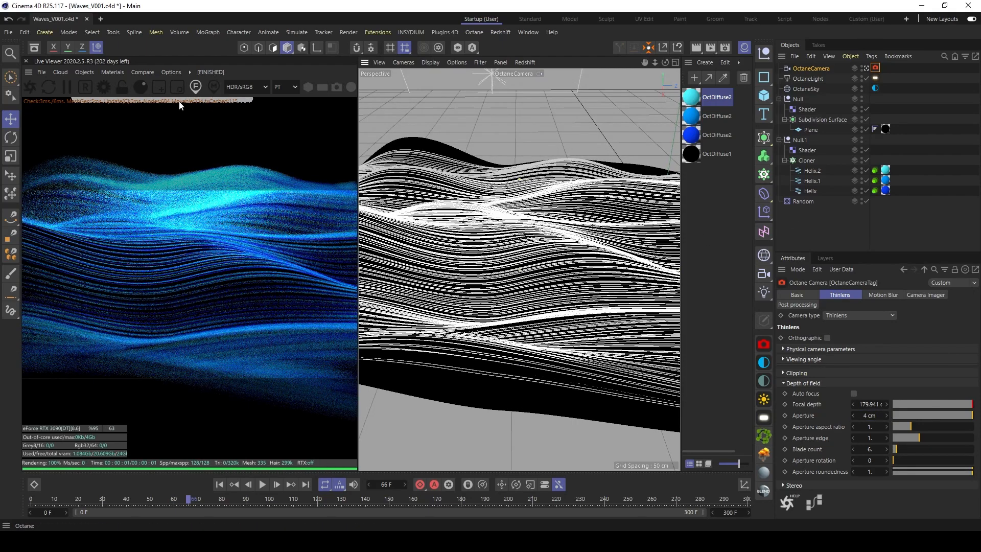
Step: Lock the Live Viewer's render resolution at 0.5 zoom and fine-tune the camera framing so the waves fill the frame
left_click(121, 87)
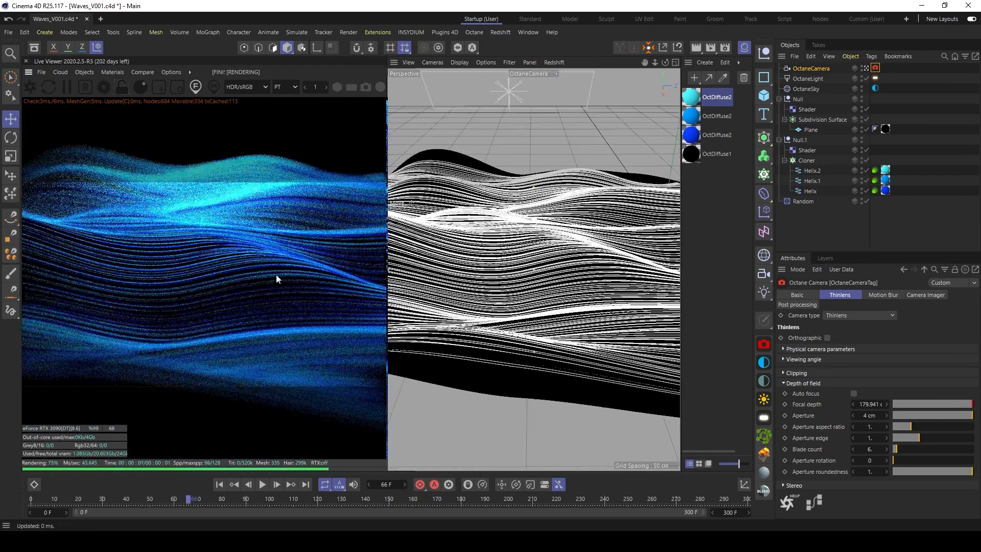
left_click(121, 87)
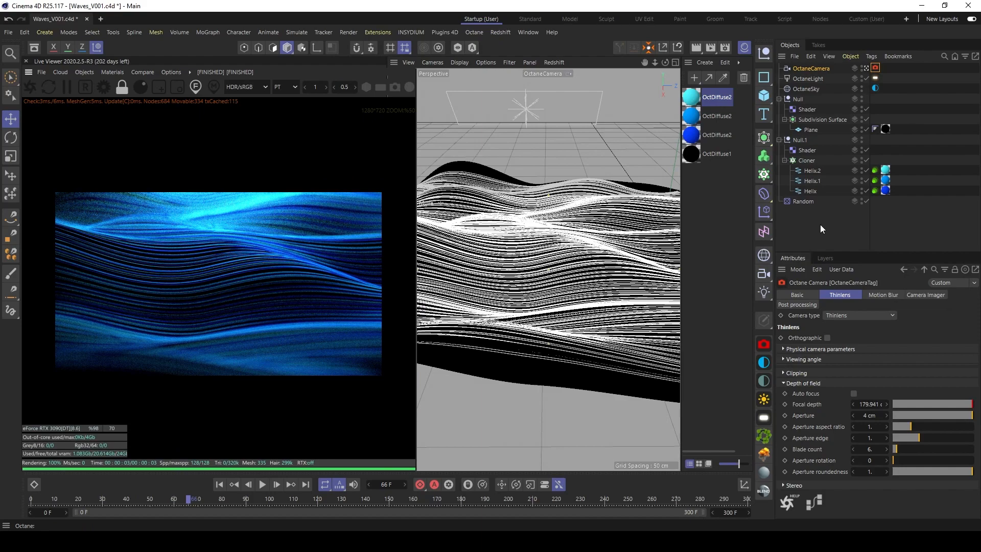
scroll(552, 259, "up", 2)
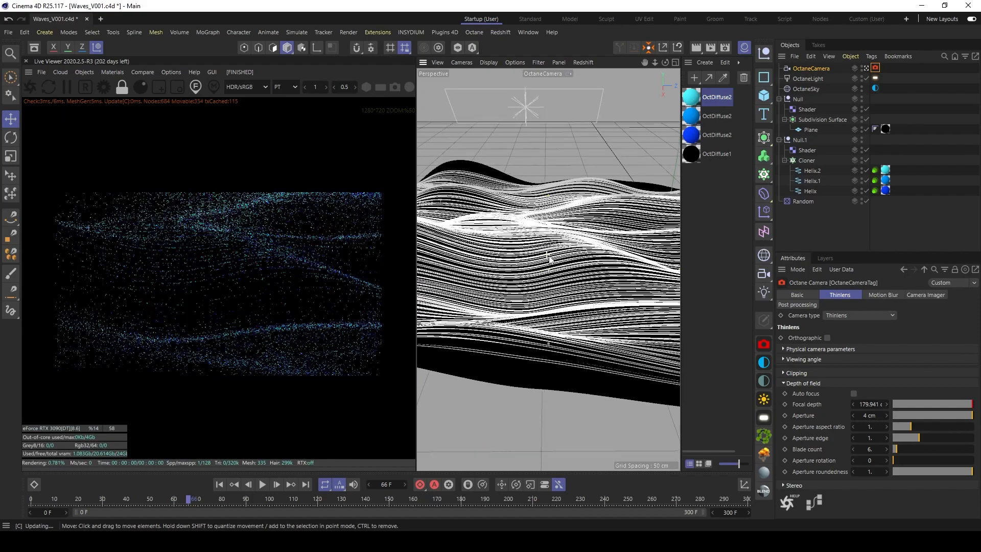
middle_click_drag(554, 259, 555, 260, "alt")
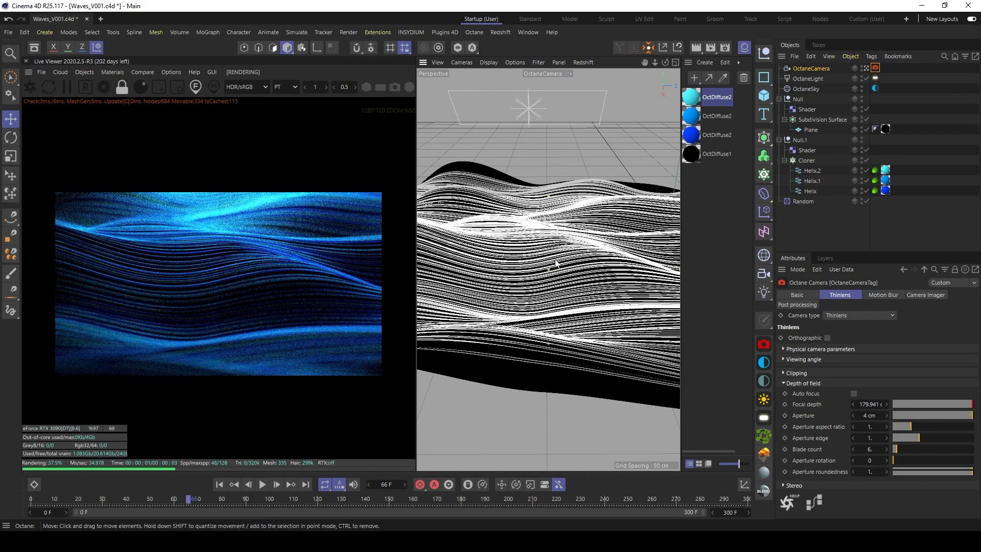
left_click(890, 206)
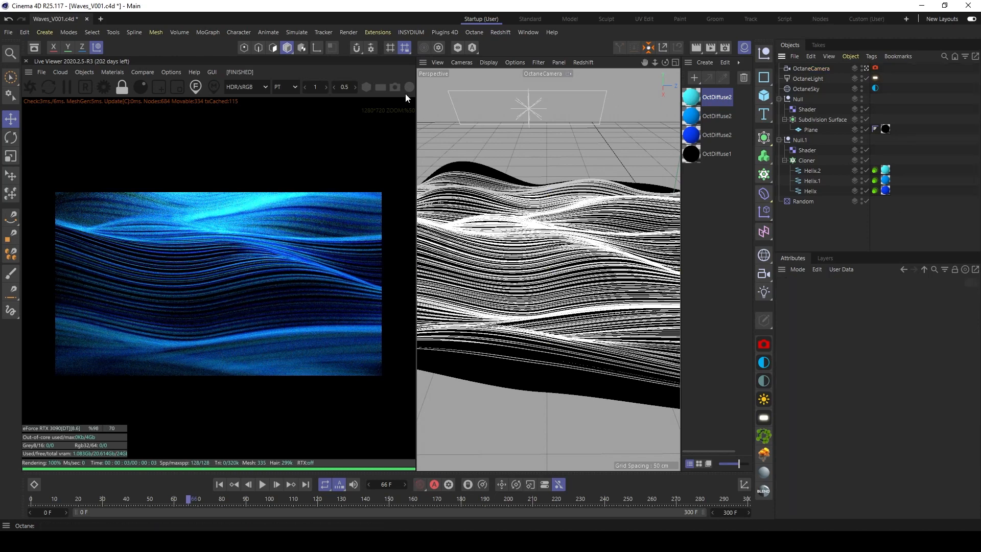
Step: Leave the OctaneCamera view and duplicate the OctaneLight, placing the copy at the opposite side of the waves
left_click(865, 66)
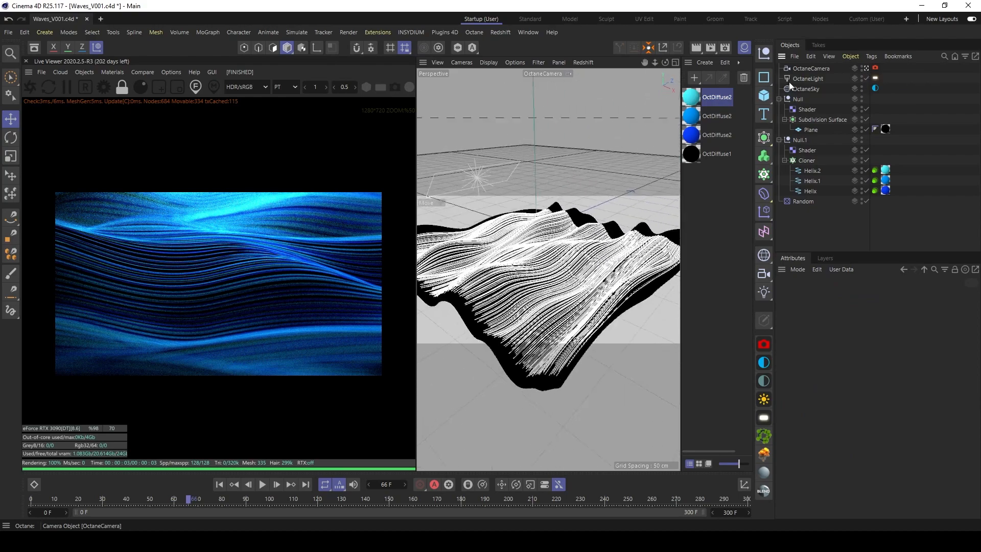
left_click(791, 79)
scroll(474, 198, "down", 3)
left_click_drag(516, 195, 656, 237, "ctrl")
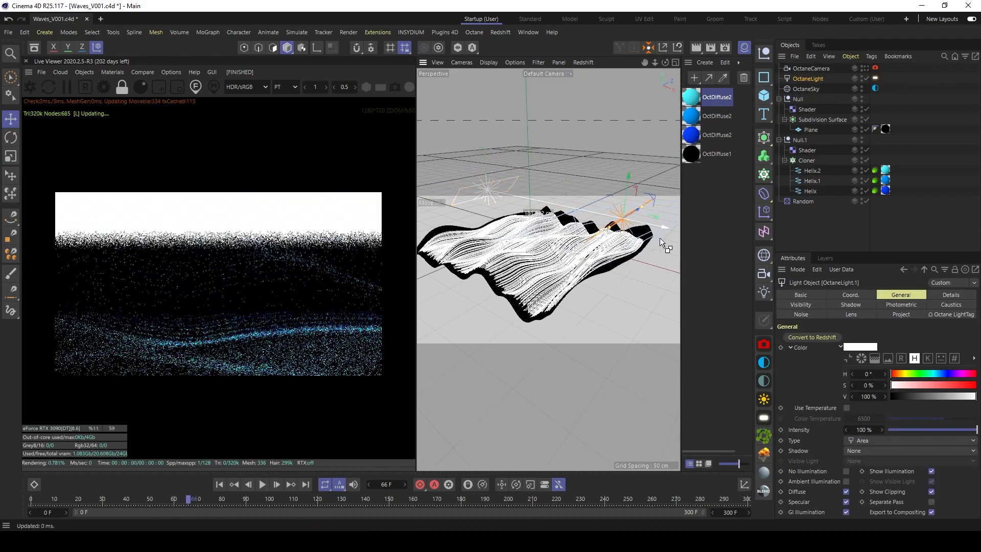
middle_click_drag(656, 237, 596, 236, "alt")
Step: Rotate the duplicated light to face the waves and move it outward past their outer edge
key("r")
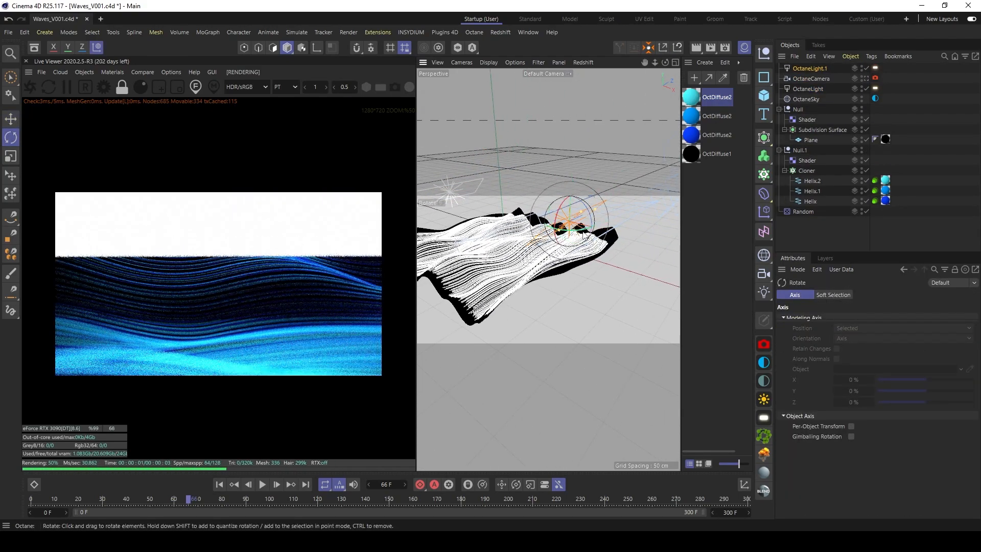
left_click_drag(589, 239, 532, 197)
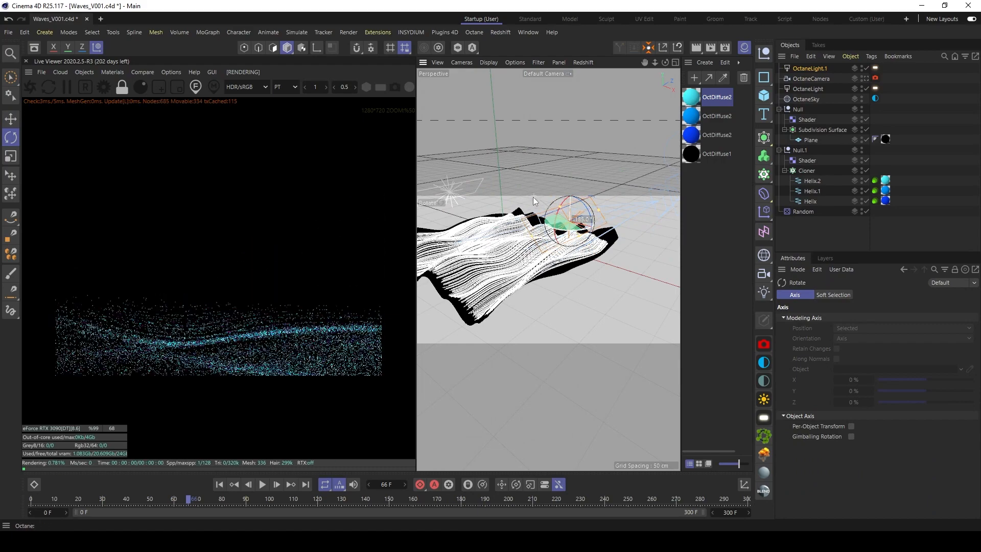
key("e")
left_click_drag(595, 232, 670, 253)
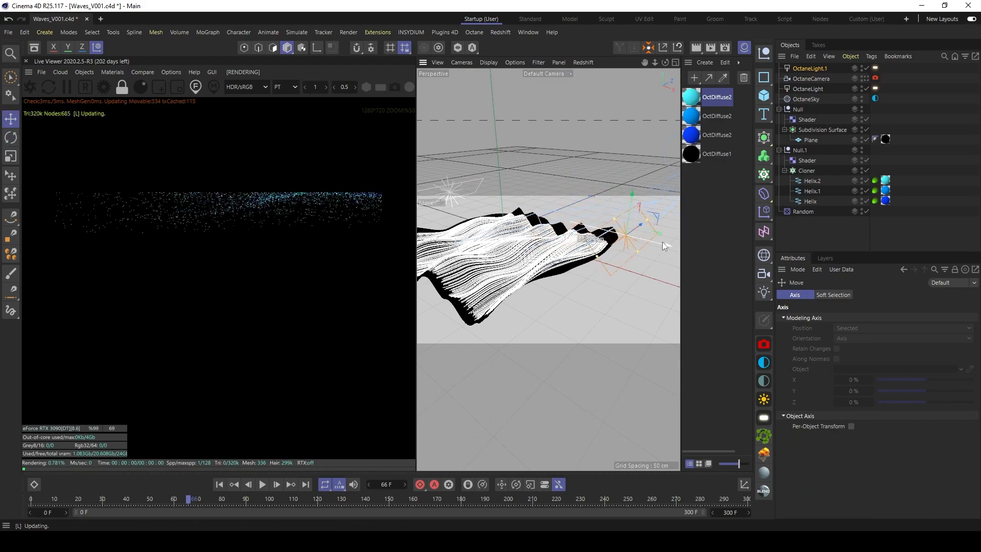
middle_click_drag(546, 270, 485, 277, "alt")
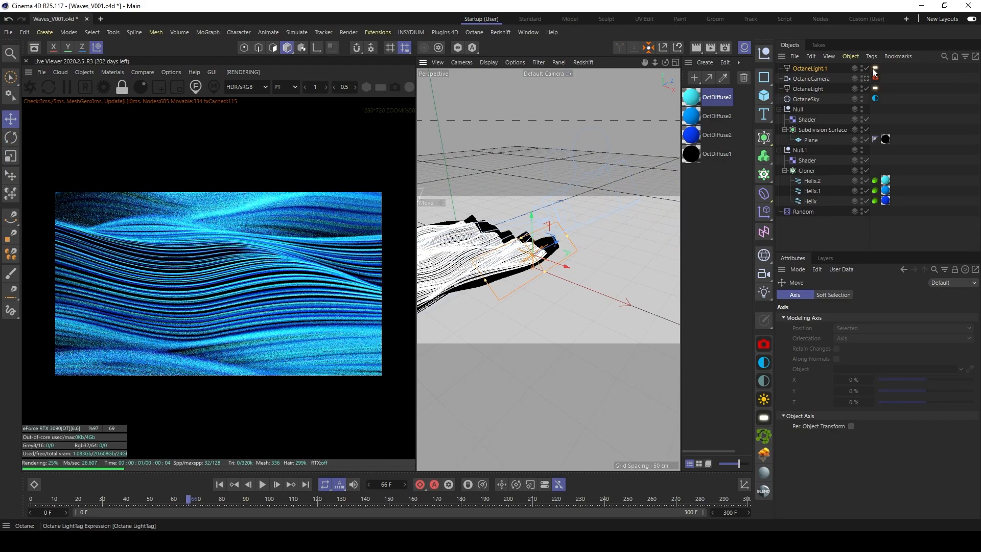
Step: Set the duplicated light's power to 5 and switch off the original OctaneLight
left_click(874, 68)
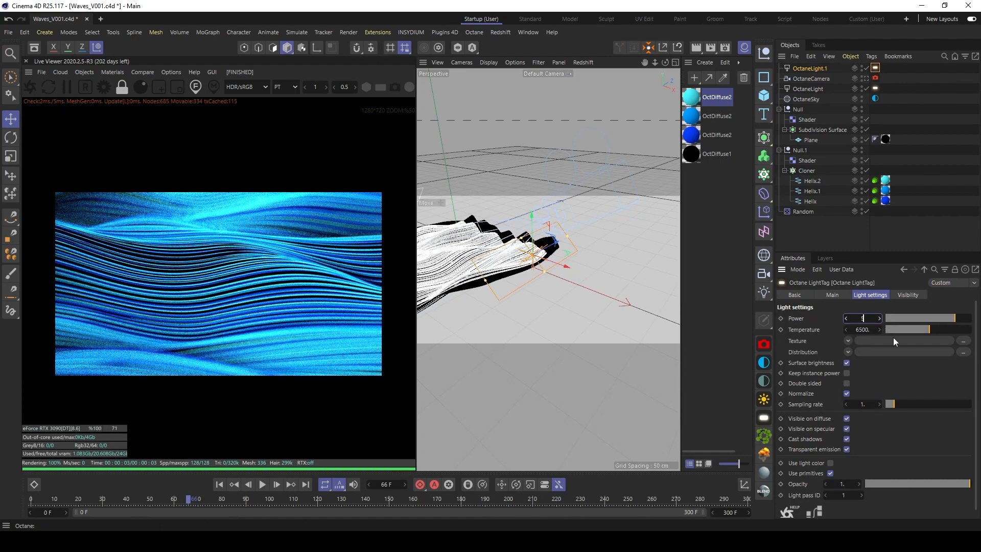
type("5")
key("Return")
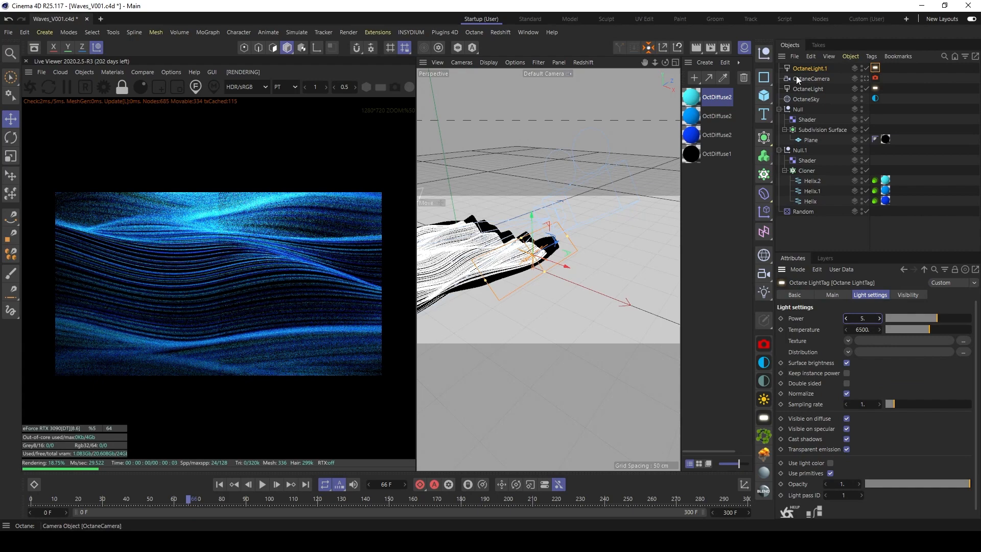
left_click(866, 70)
left_click(866, 88)
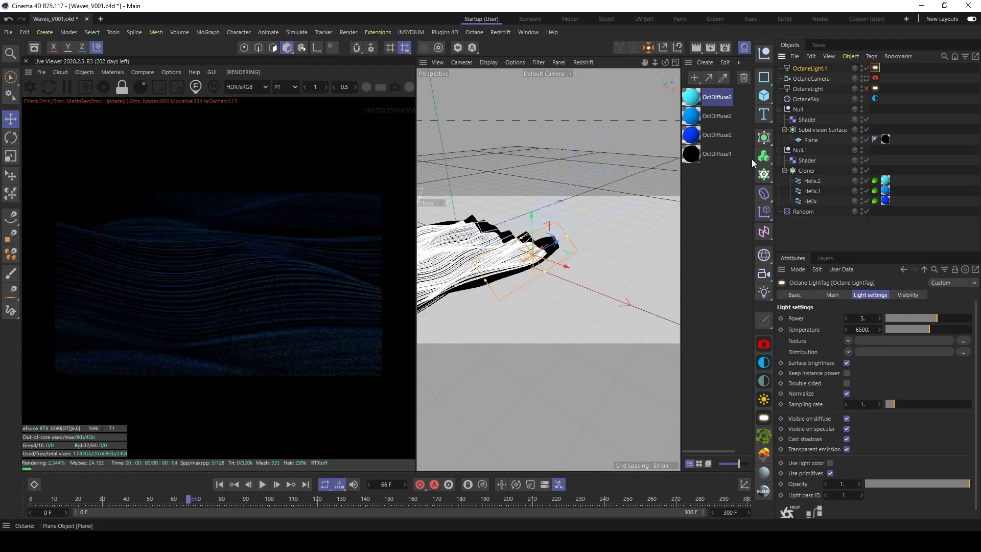
Step: Lower OctaneLight.1 beside the edge of the waves and rotate it slightly
left_click_drag(587, 240, 634, 244, "alt")
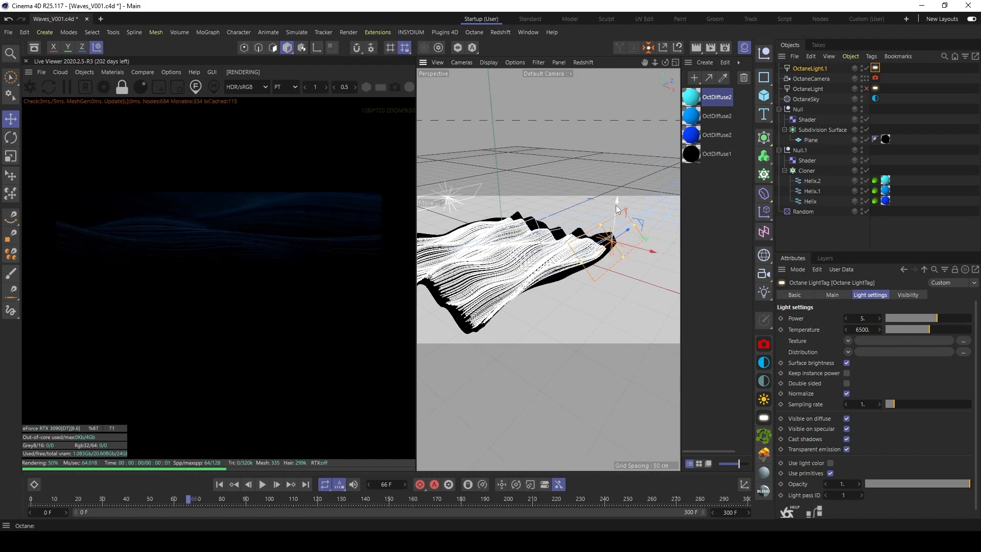
key("r")
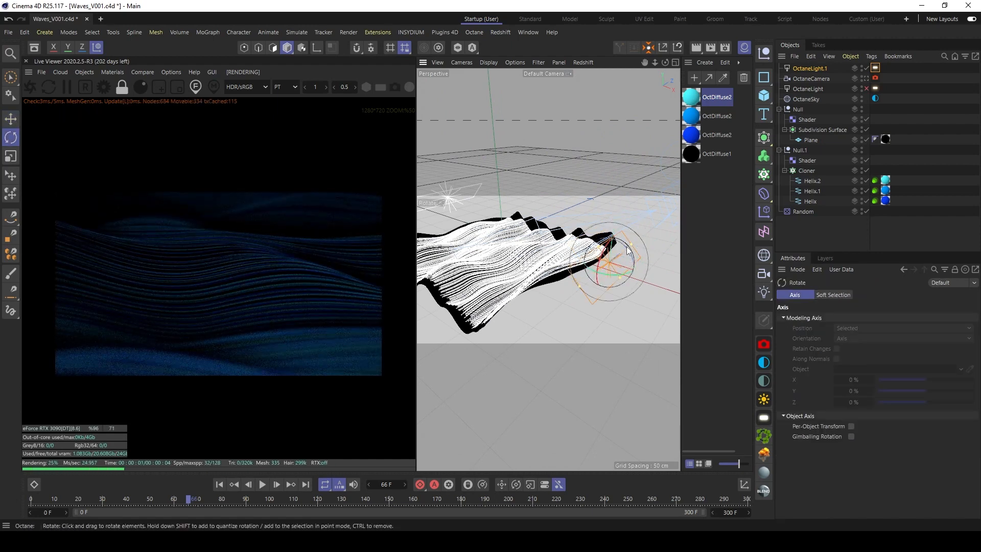
left_click_drag(627, 250, 628, 251)
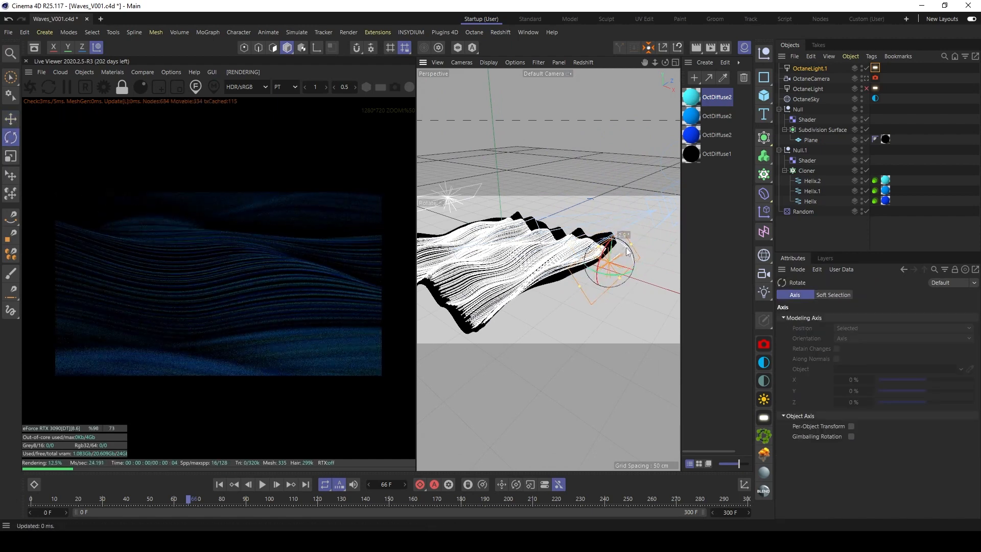
key("e")
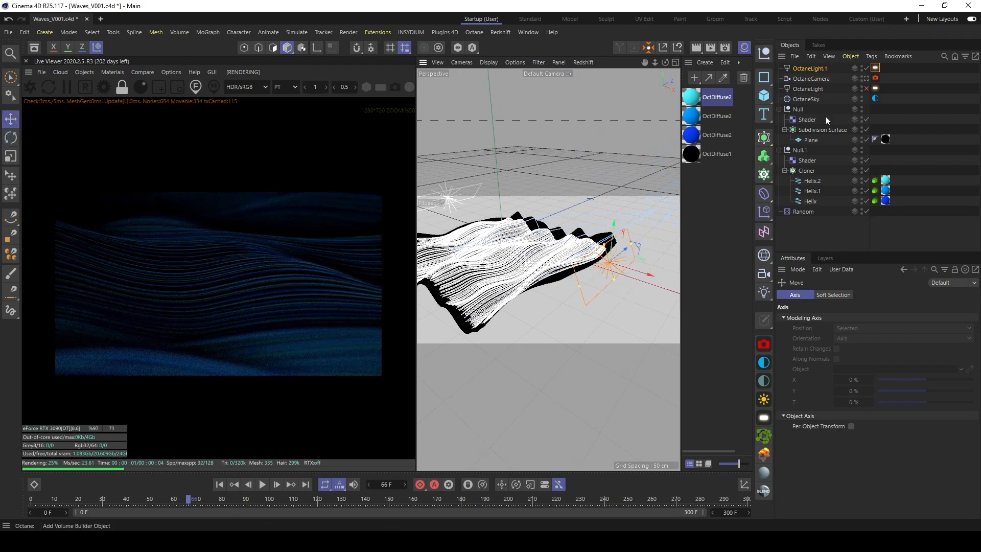
Step: Set OctaneLight.1's power to 11 and switch the original OctaneLight back on
left_click(875, 68)
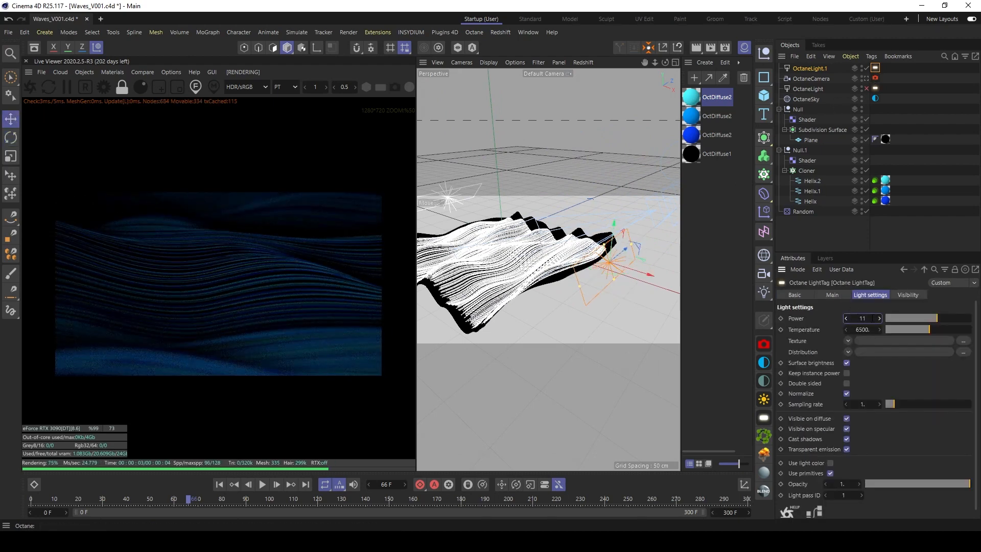
key("Return")
mouse_move(640, 272)
left_mouse_down()
mouse_move(629, 271)
mouse_move(641, 272)
left_mouse_up()
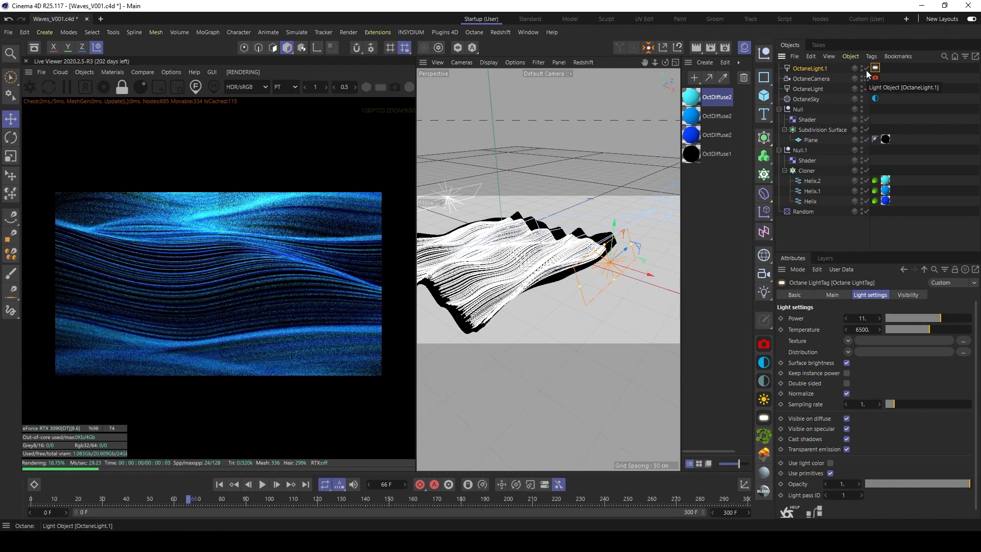
Step: Set the original OctaneLight's power to 155 and reorder it directly below OctaneLight.1 in the object hierarchy
left_click(875, 88)
left_click(863, 318)
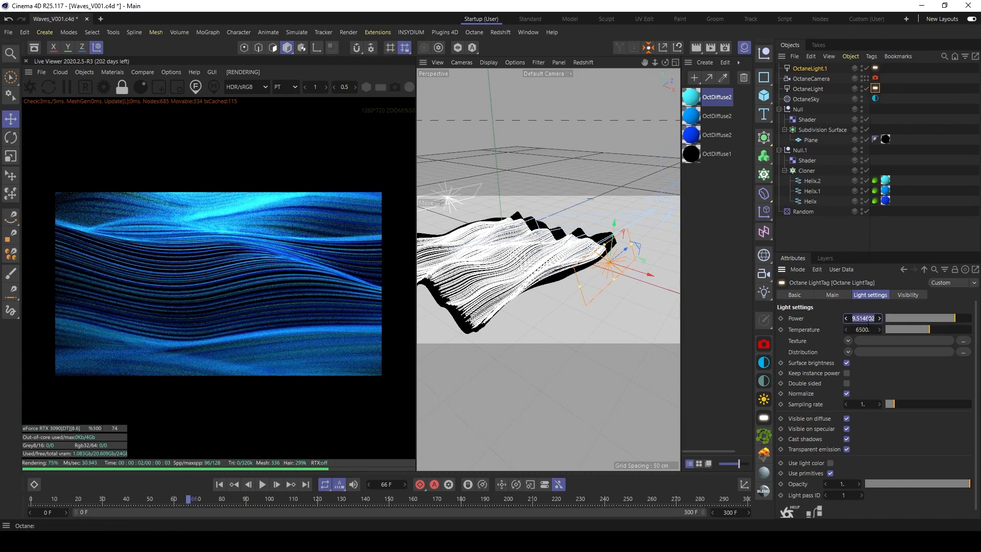
type("155")
key("Return")
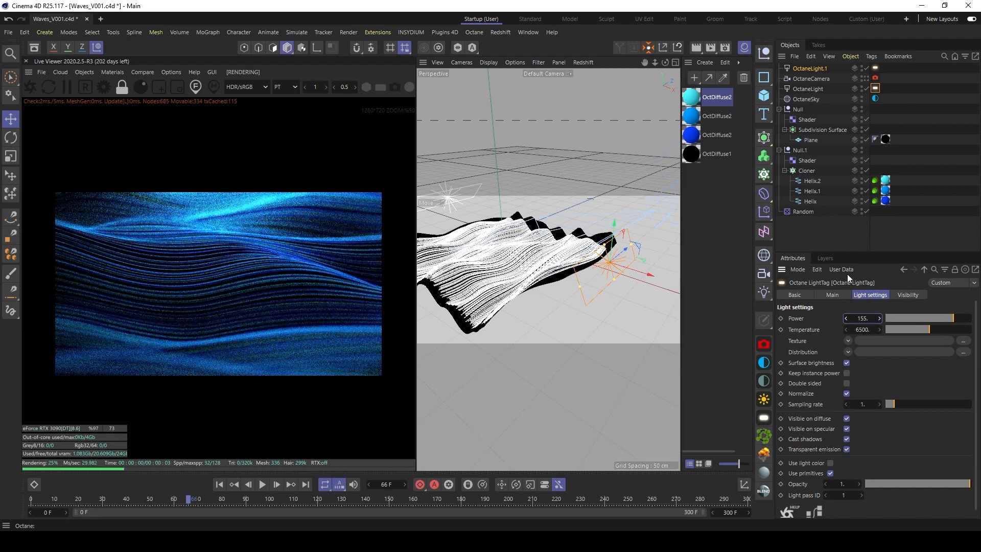
left_click(833, 238)
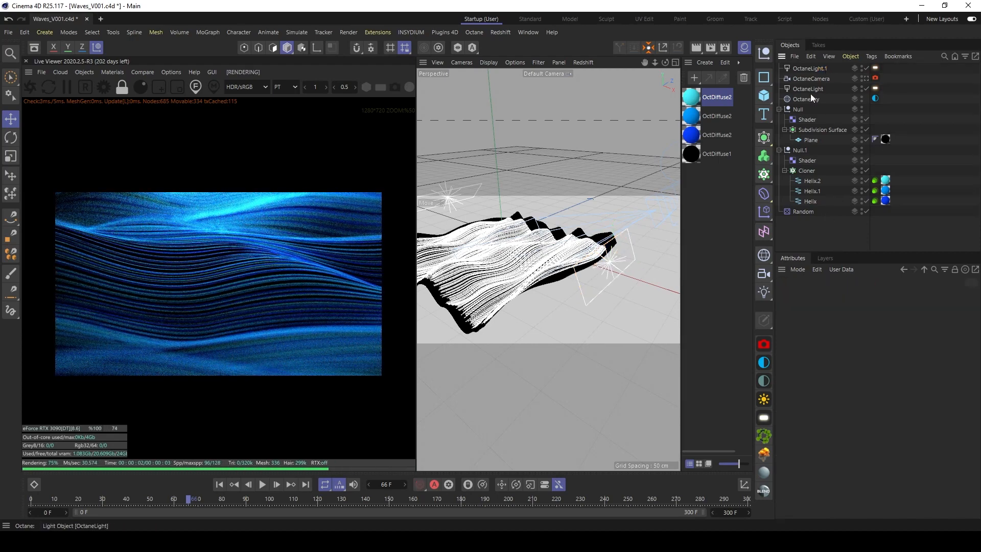
left_click_drag(812, 88, 815, 73)
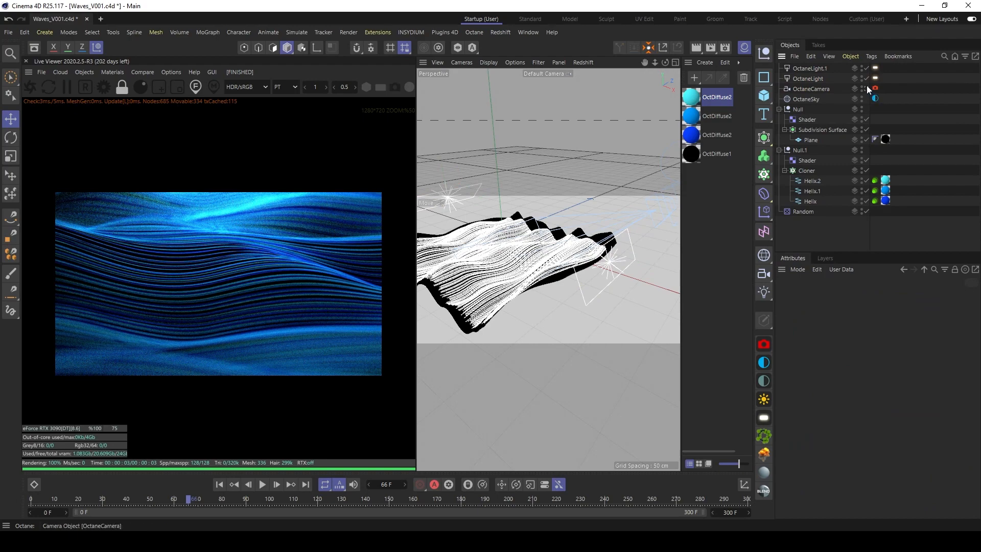
Step: Check the lighting of the waves at other points of the animation, including frames 119 and 300
left_click(316, 500)
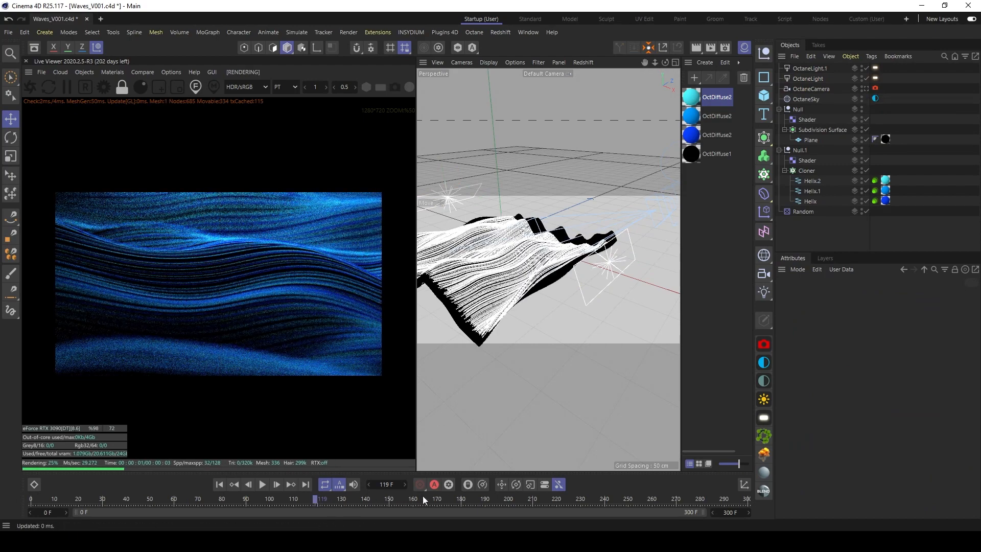
left_click(404, 499)
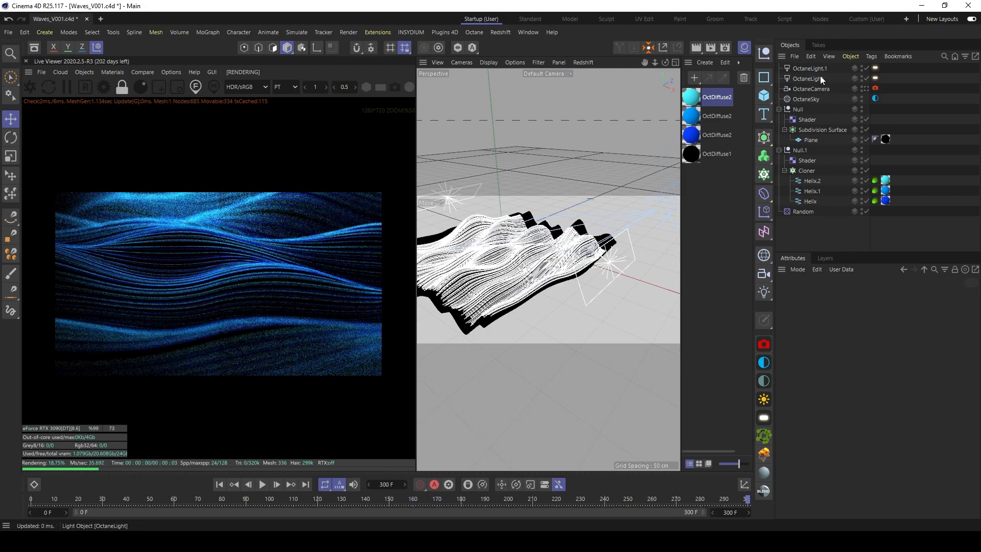
Step: Try to move the original OctaneLight closer over the waves, then undo the move
left_click(818, 78)
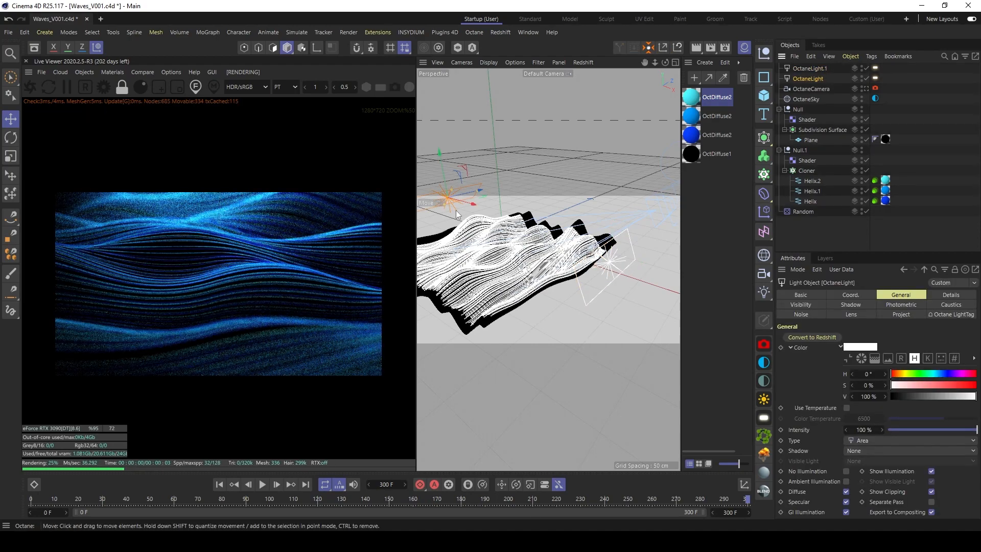
left_click_drag(456, 210, 495, 192)
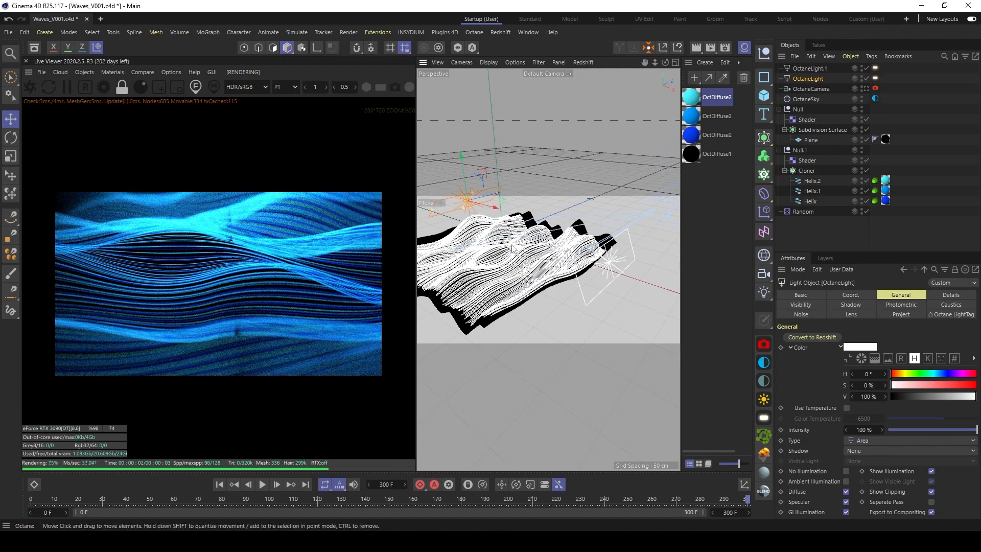
left_click_drag(512, 249, 531, 246, "alt")
key("ctrl+z")
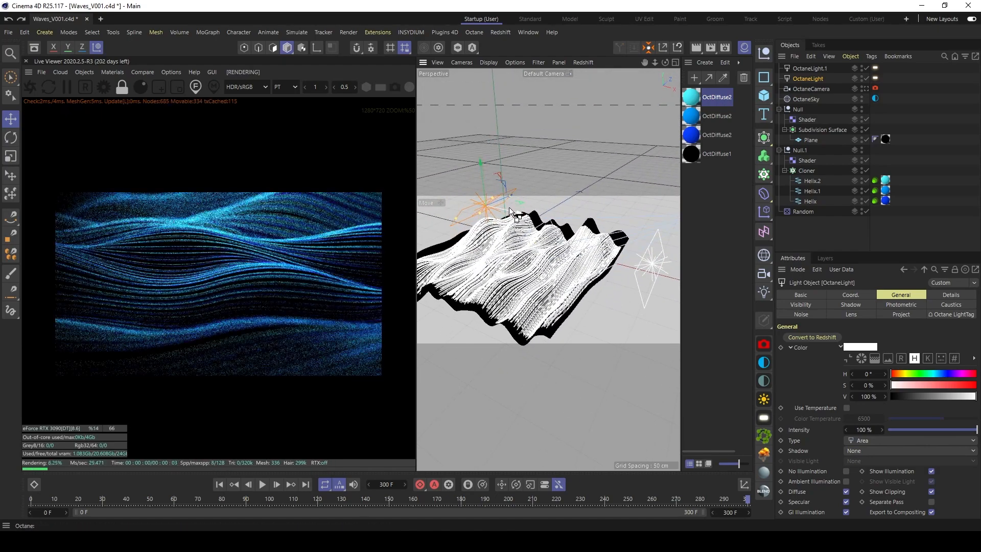
Step: Reposition the original OctaneLight in height and sideways so it hovers just above the far edge of the waves
left_click_drag(516, 212, 560, 174, "alt")
left_click_drag(480, 176, 481, 185)
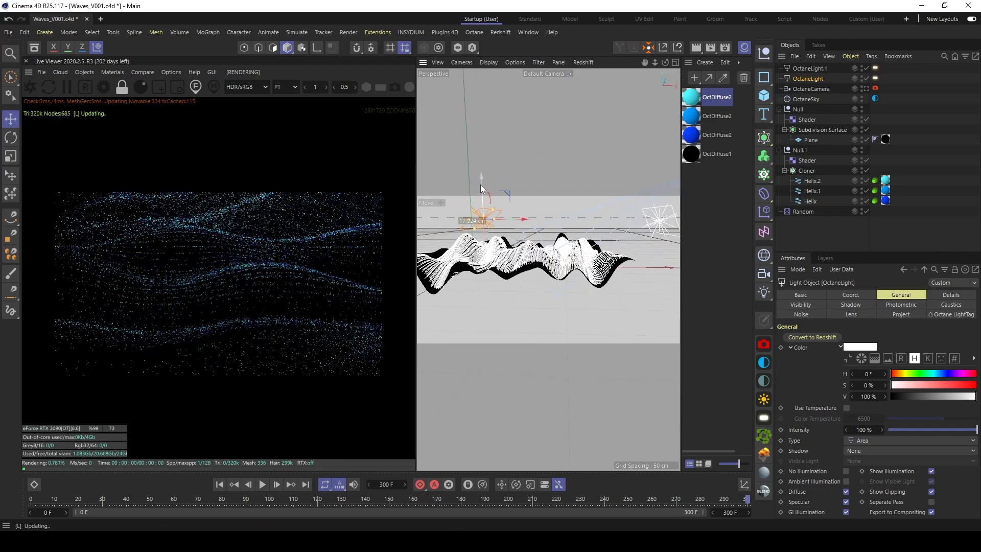
left_click_drag(513, 221, 493, 222)
middle_click_drag(492, 221, 514, 246, "alt")
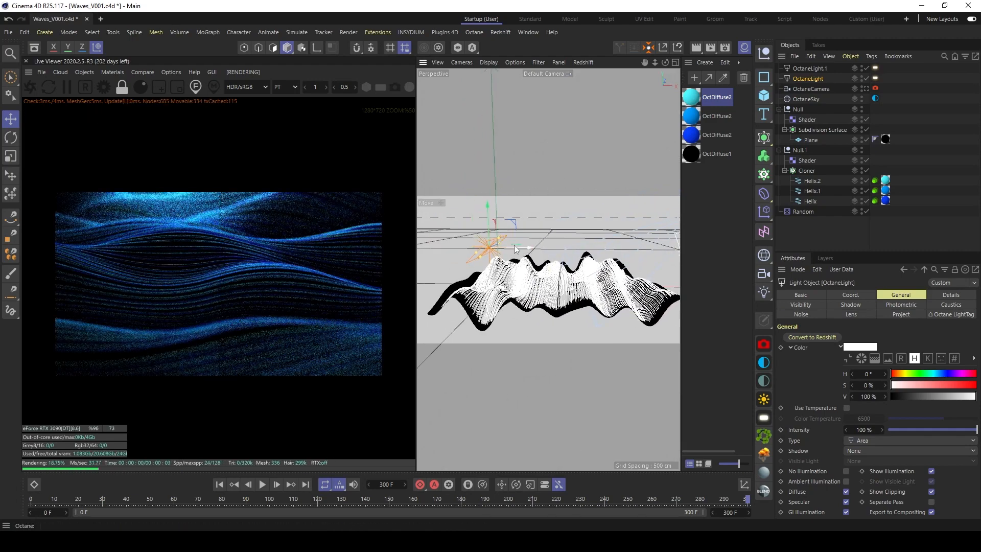
left_click_drag(486, 207, 491, 195)
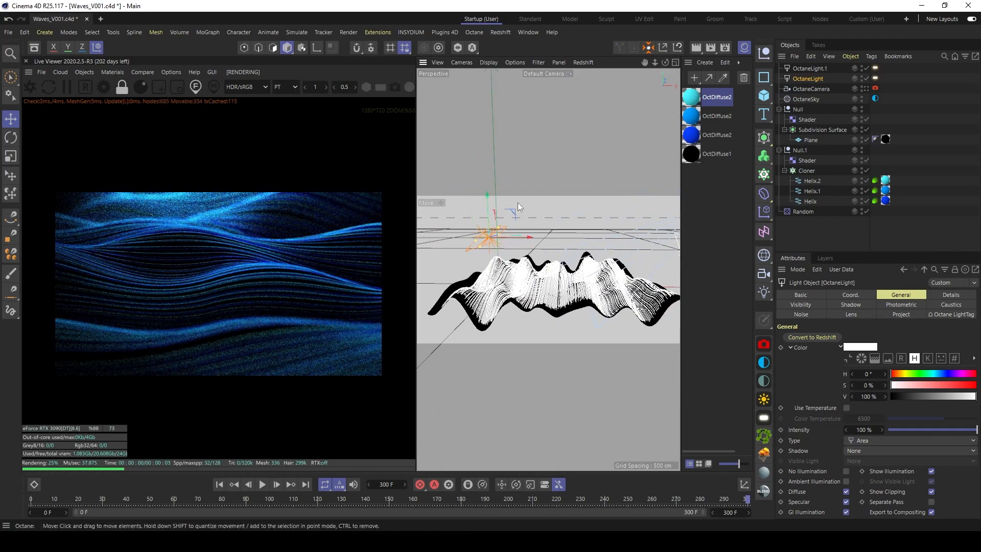
left_click_drag(520, 226, 476, 228, "alt")
middle_click_drag(491, 260, 538, 249, "alt")
scroll(562, 253, "up", 2)
left_click_drag(507, 208, 500, 212)
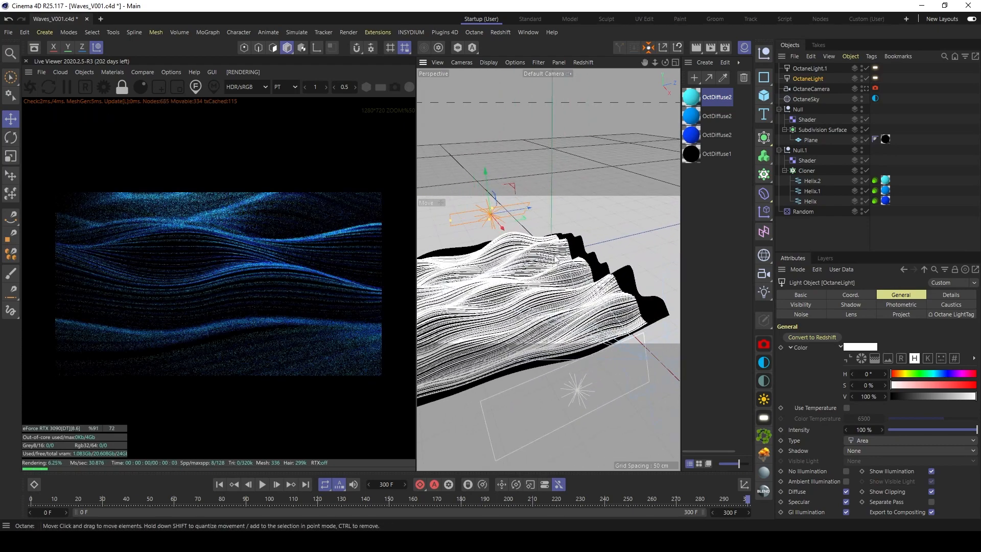
Step: Set the original OctaneLight's power to 333
left_click(874, 78)
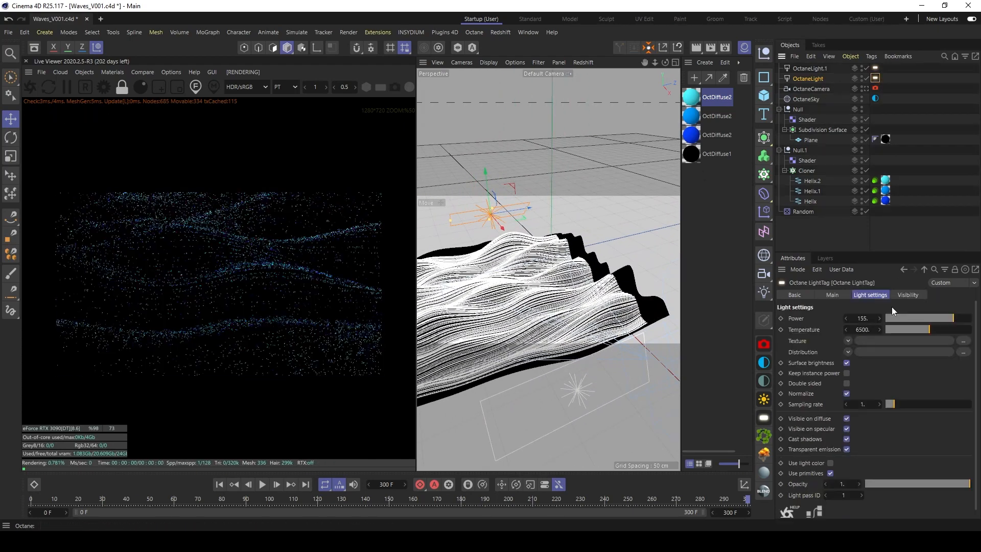
left_click_drag(936, 321, 958, 320)
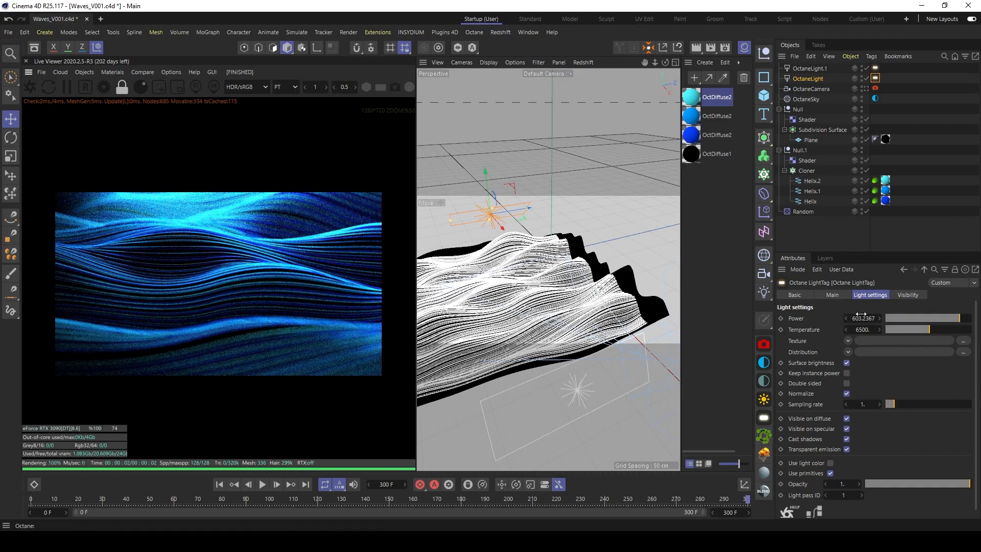
type("333")
key("Return")
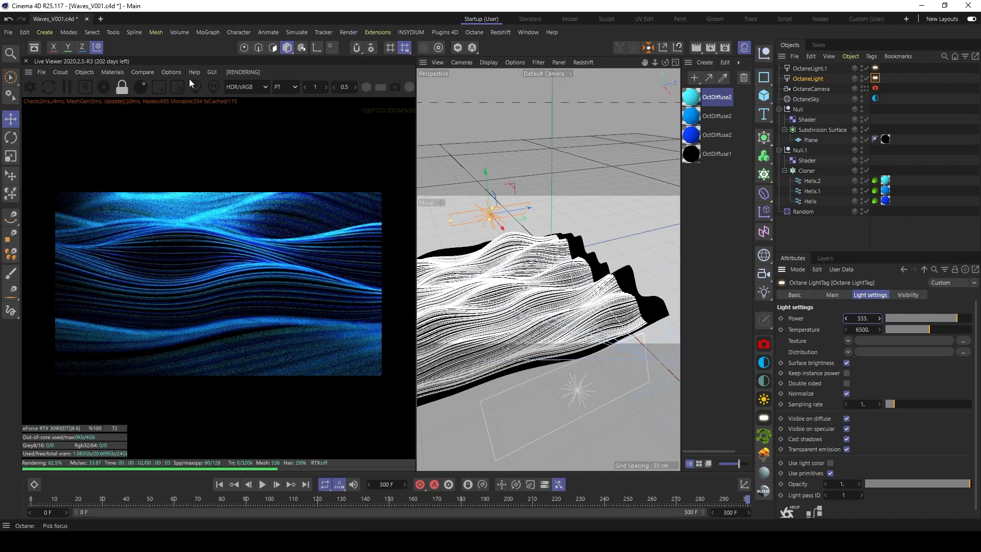
Step: Show Octane's post-processing settings clear of the render and raise the bloom power to about 6.7
left_click(103, 88)
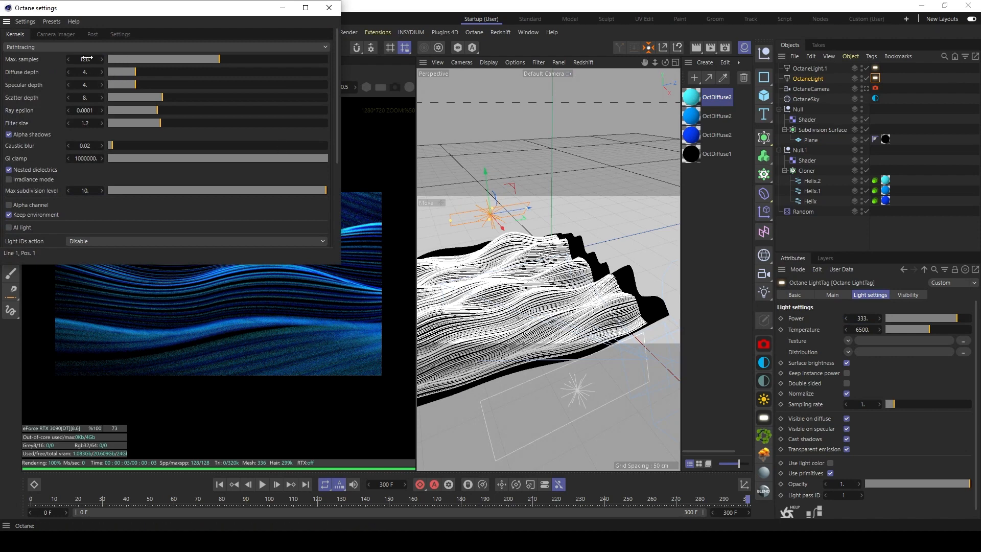
left_click(93, 34)
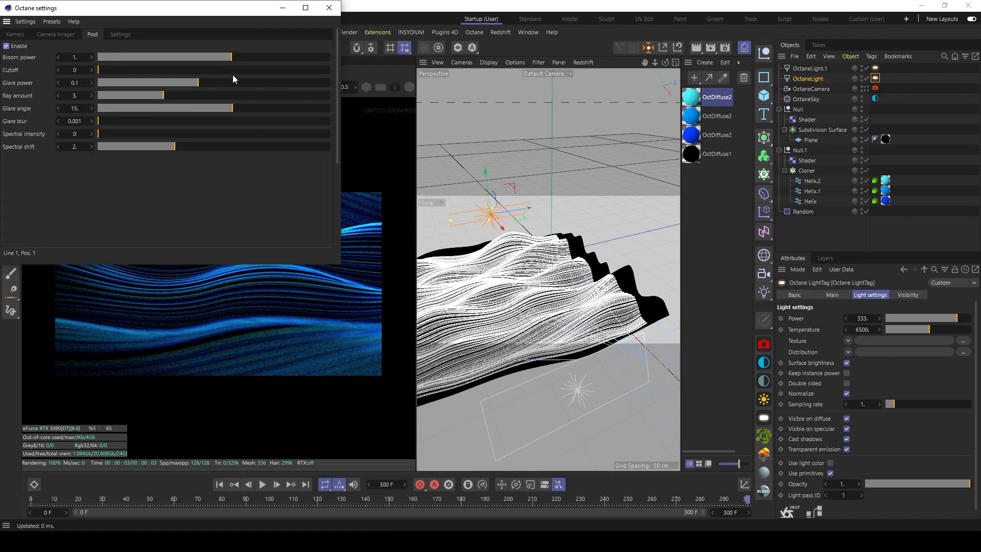
left_click_drag(240, 10, 645, 63)
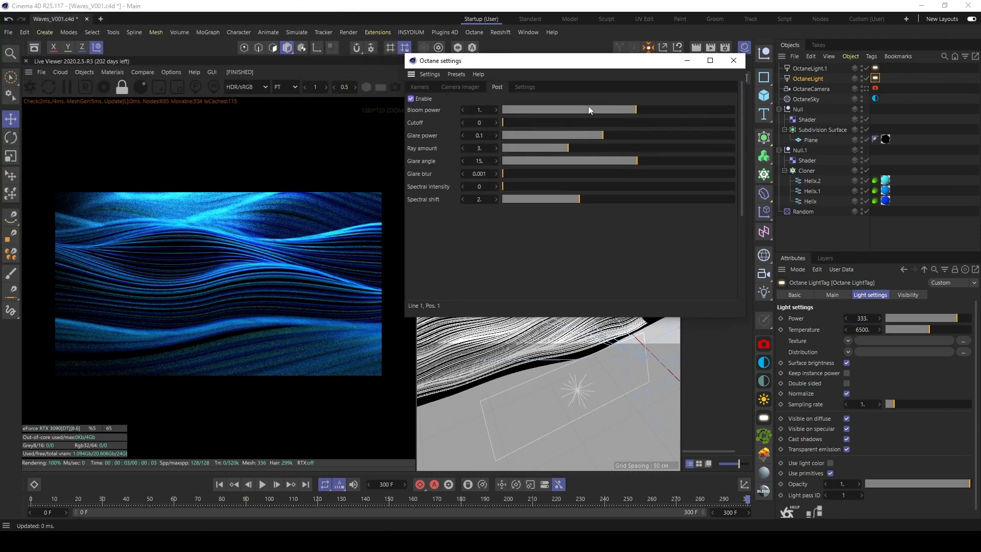
left_click_drag(451, 64, 485, 65)
left_click(697, 110)
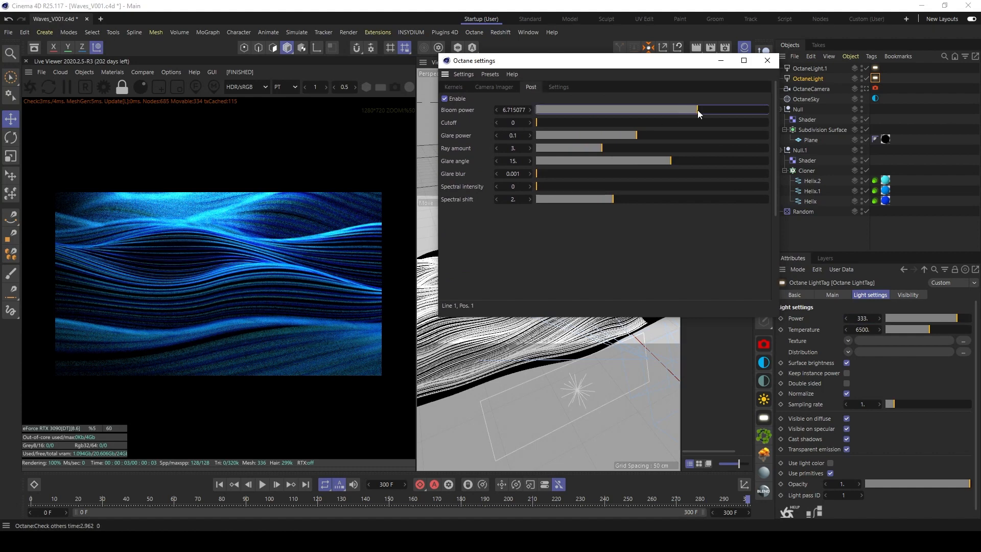
Step: Raise Octane's bloom power to about 10.7 and close the Octane settings
mouse_move(697, 110)
left_mouse_down()
mouse_move(721, 110)
mouse_move(697, 109)
left_mouse_up()
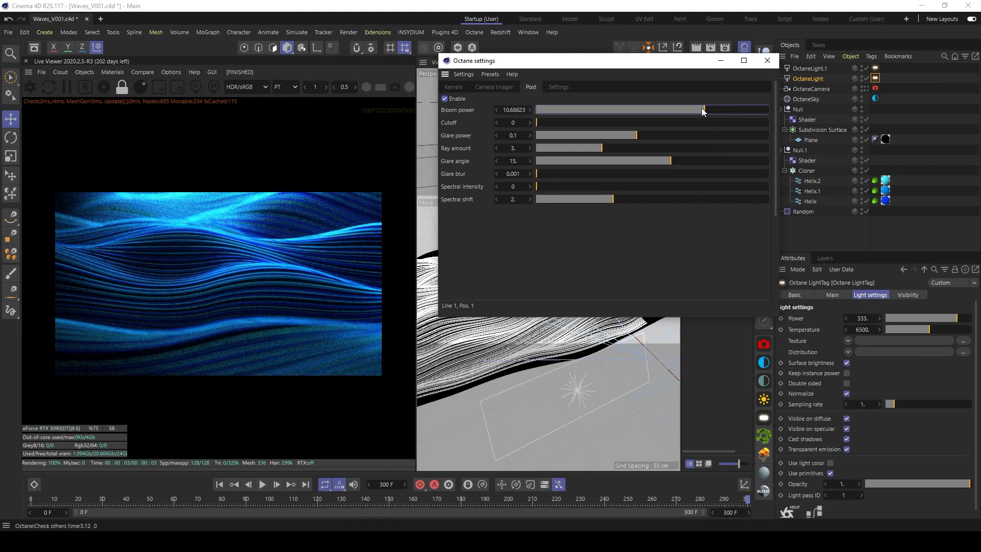
left_click(707, 110)
left_click(761, 60)
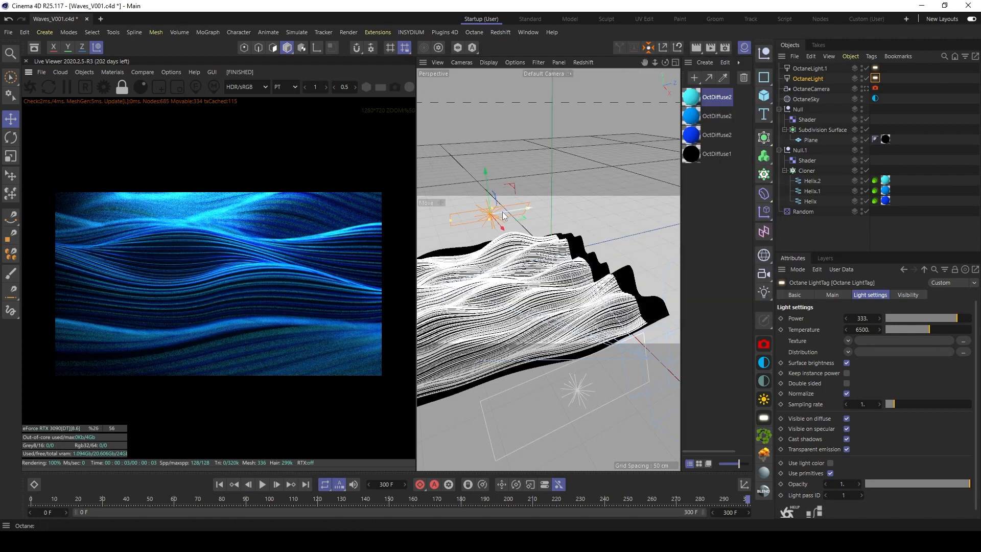
Step: Shift the dark blue helix material's diffuse colour to hue 214° (RGB 0, 111, 255)
double_click(690, 117)
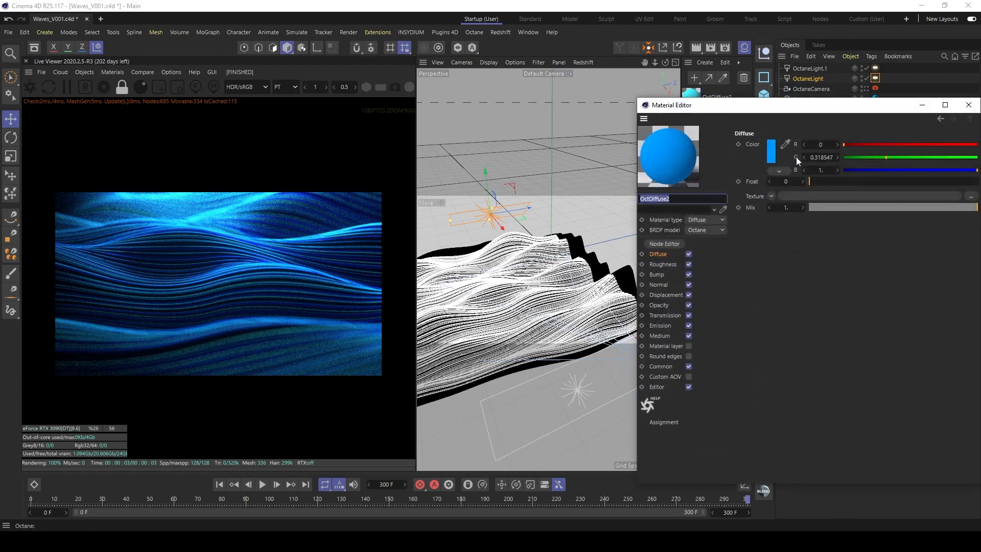
left_click(968, 105)
double_click(693, 135)
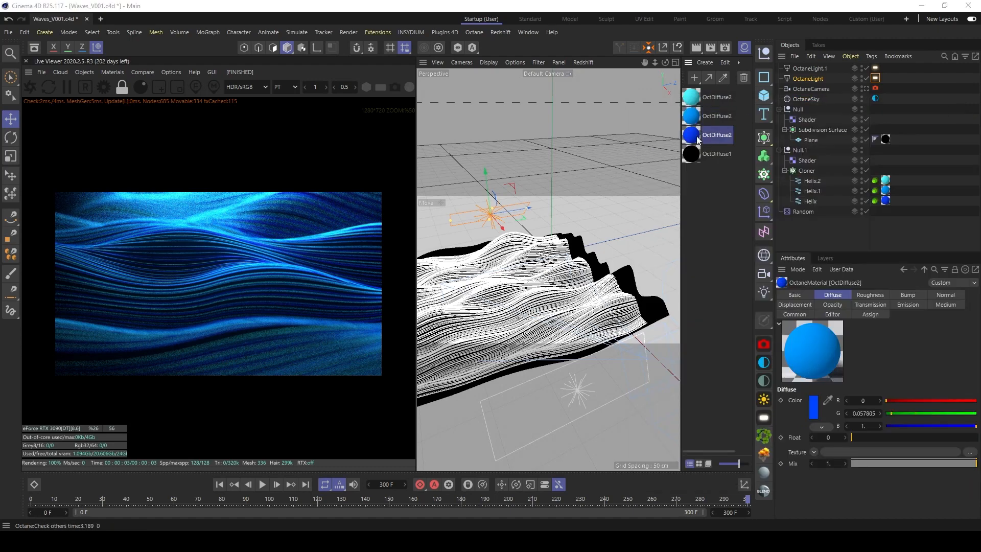
left_click(770, 180)
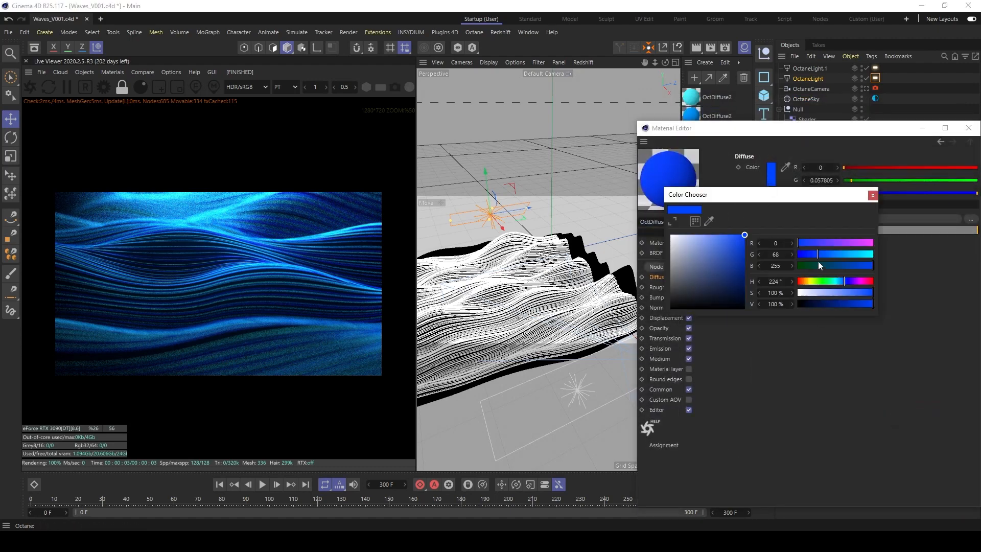
left_click_drag(845, 282, 846, 281)
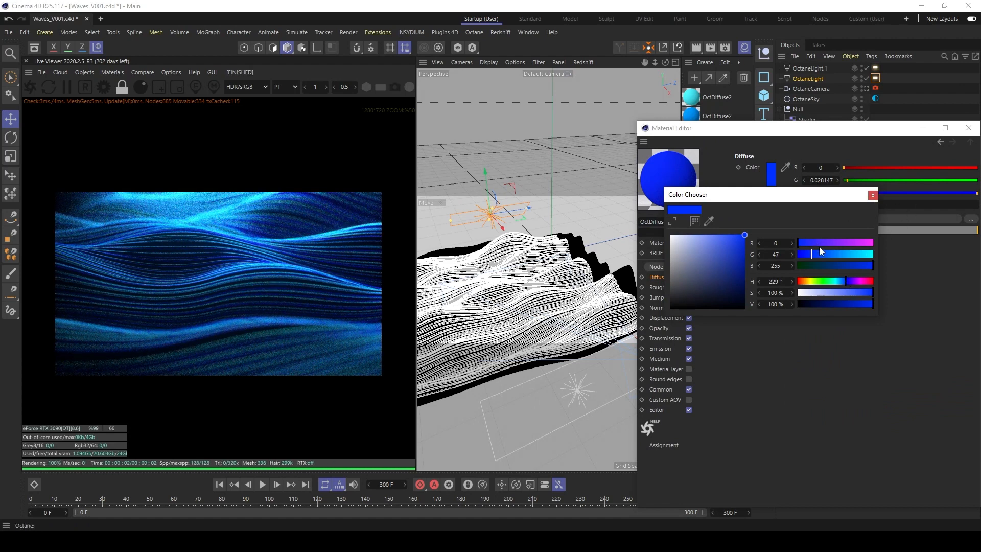
left_click(873, 195)
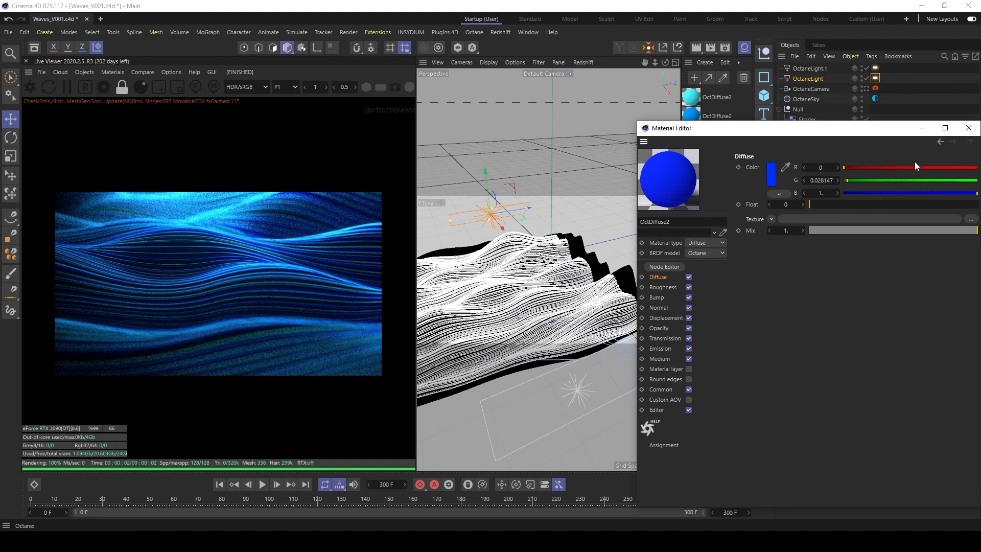
left_click(771, 177)
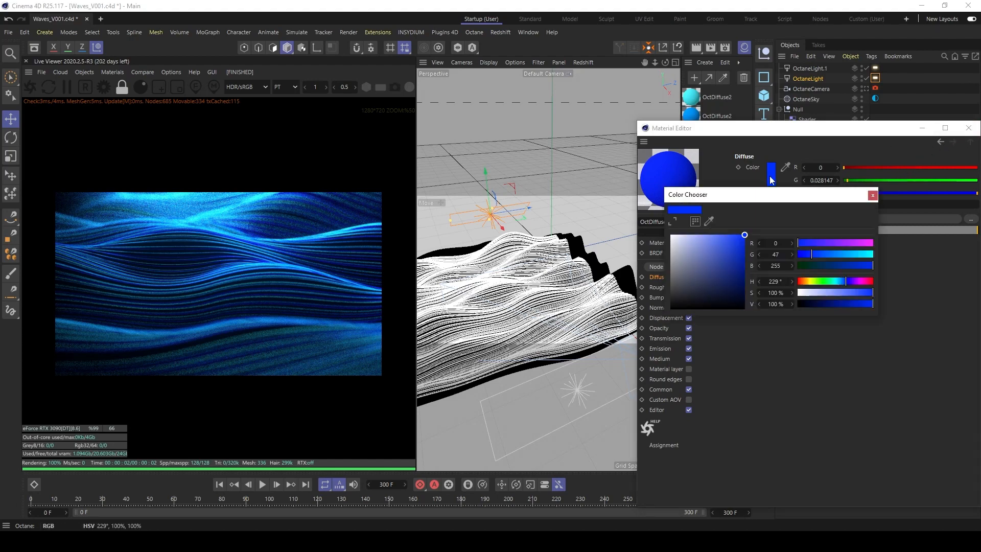
left_click_drag(845, 280, 841, 281)
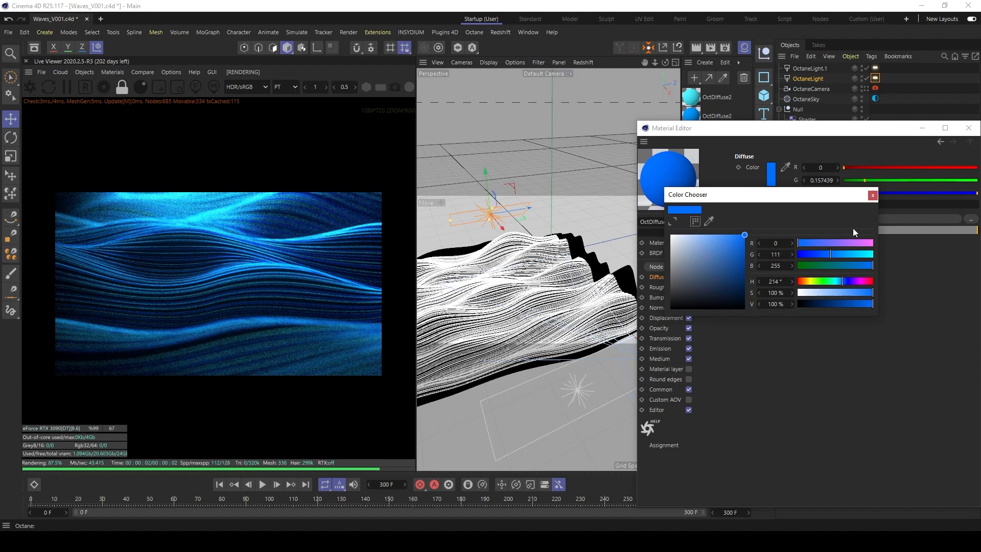
left_click(872, 195)
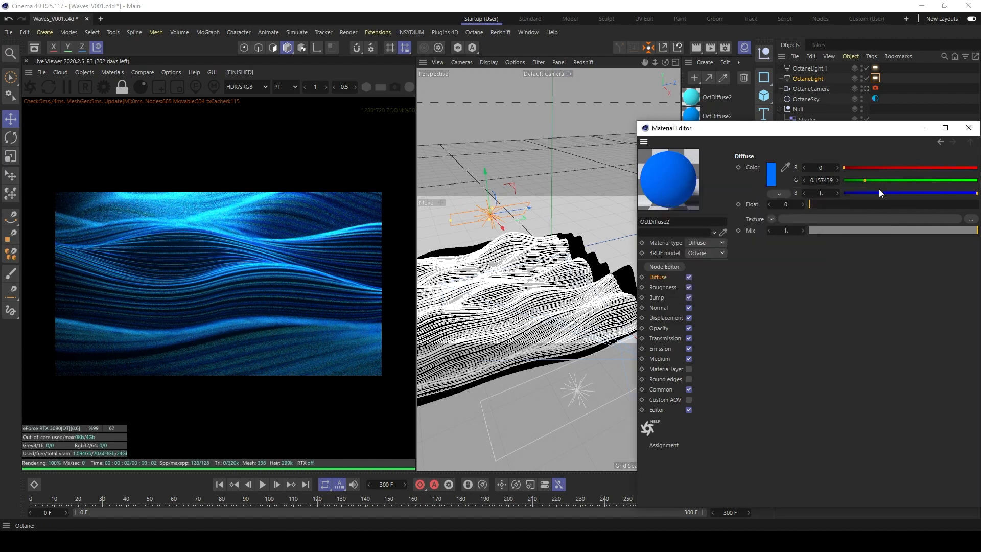
left_click(969, 128)
Step: Darken the medium blue helix material towards teal by lowering its diffuse blue component to about 0.565, then clear the selection
left_click(697, 117)
double_click(697, 117)
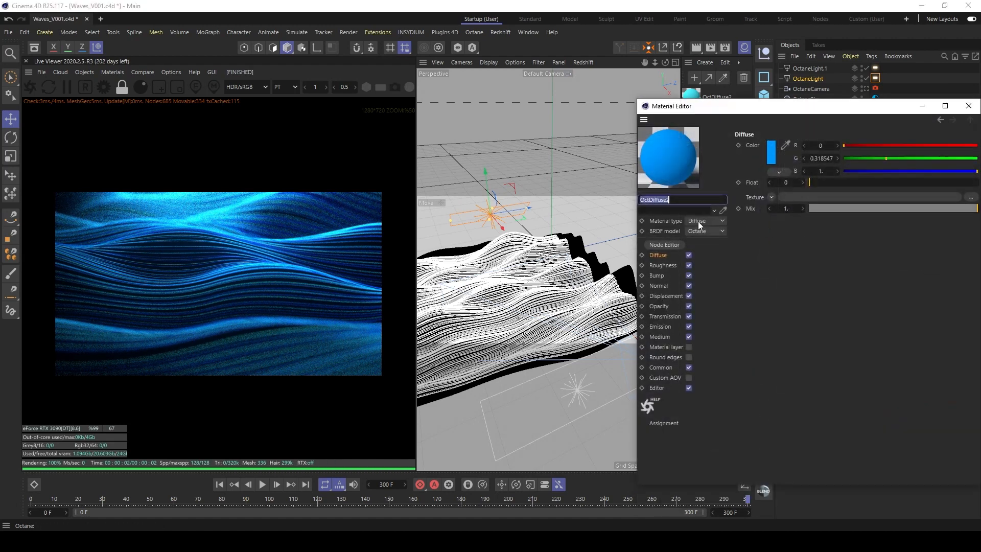
left_click(768, 163)
left_click_drag(863, 247, 855, 245)
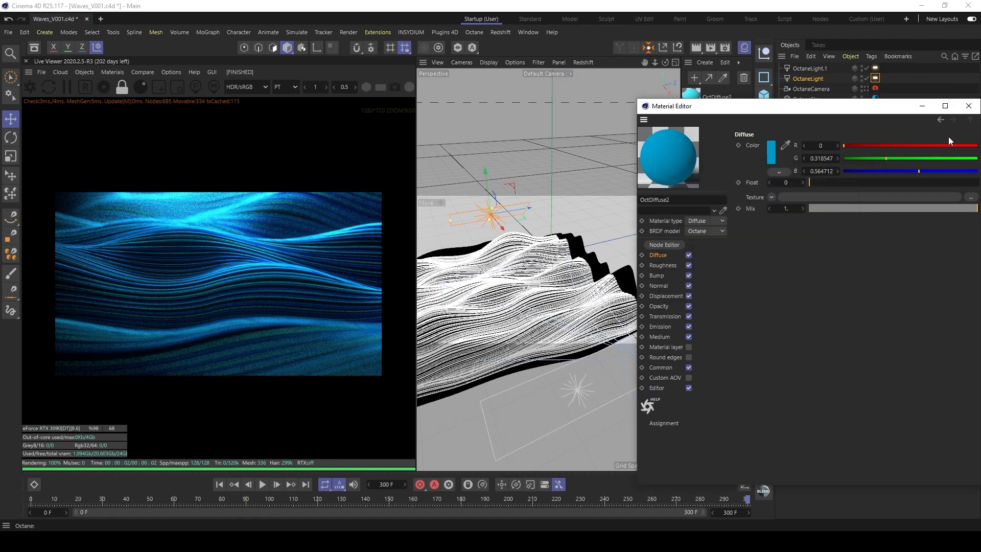
left_click(968, 105)
left_click(817, 228)
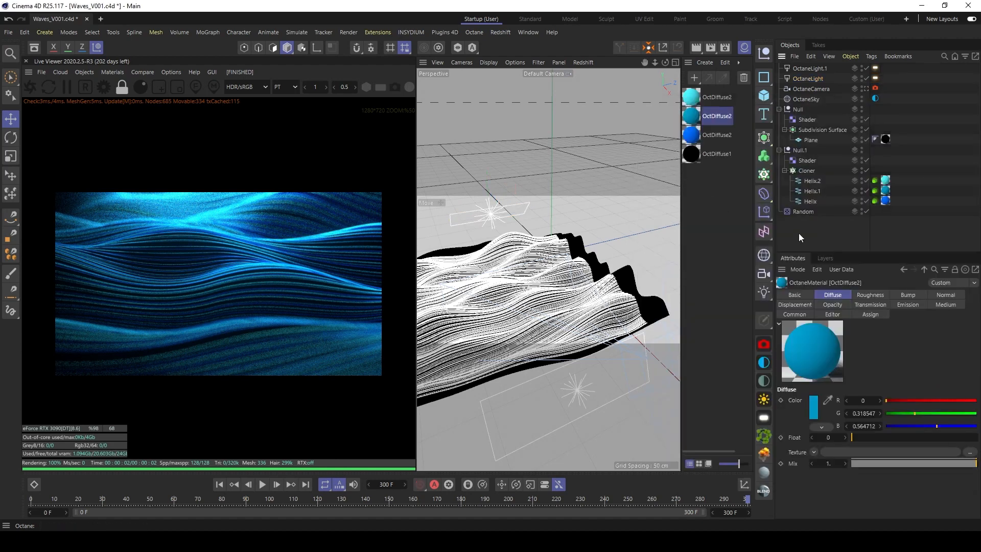
left_click(702, 189)
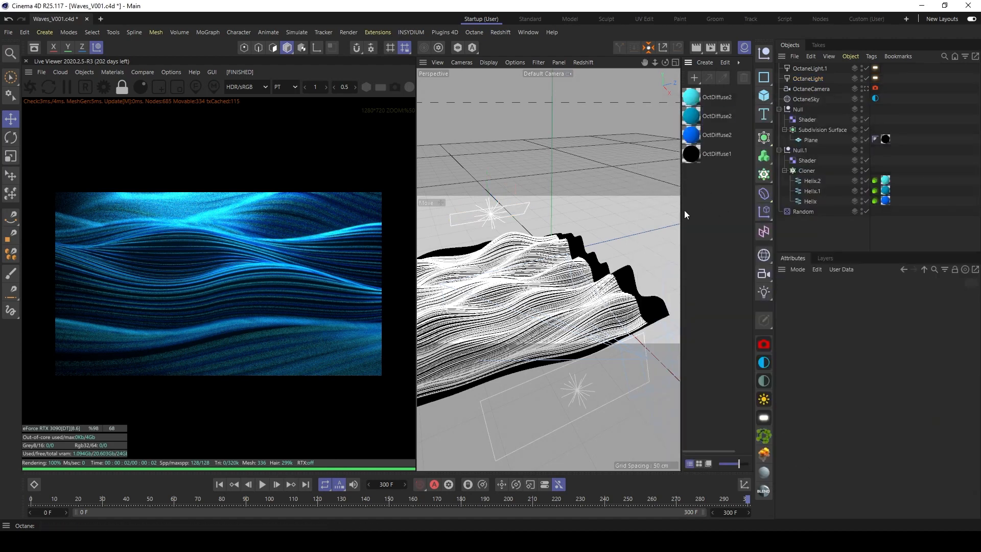
Step: Change the Cloner's Clones distribution to Random
left_click(804, 170)
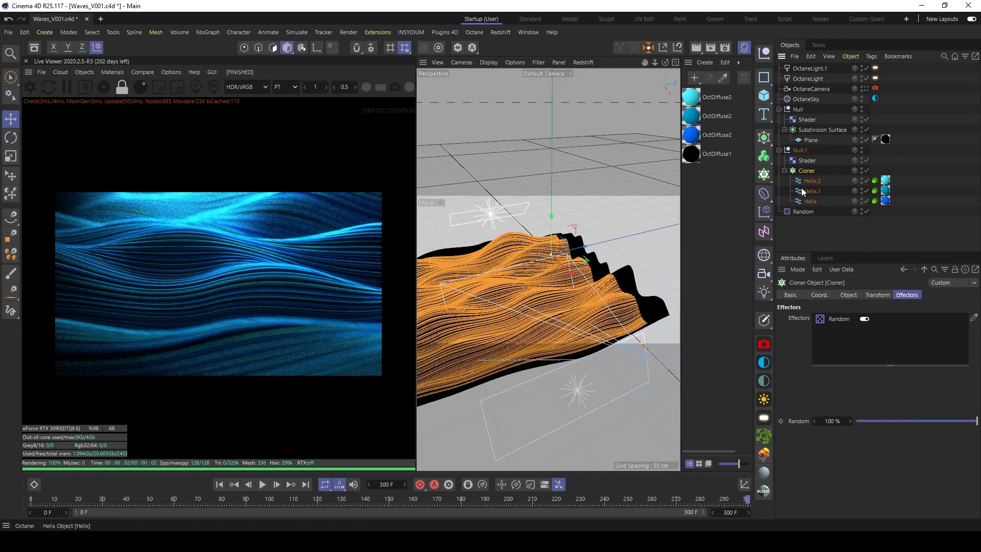
left_click(872, 295)
left_click(849, 296)
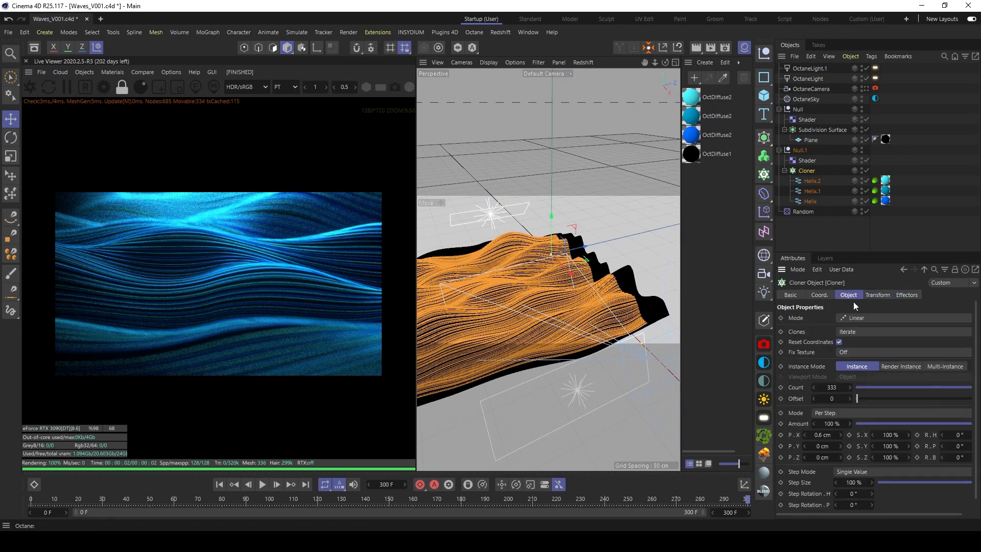
left_click(847, 332)
left_click(802, 351)
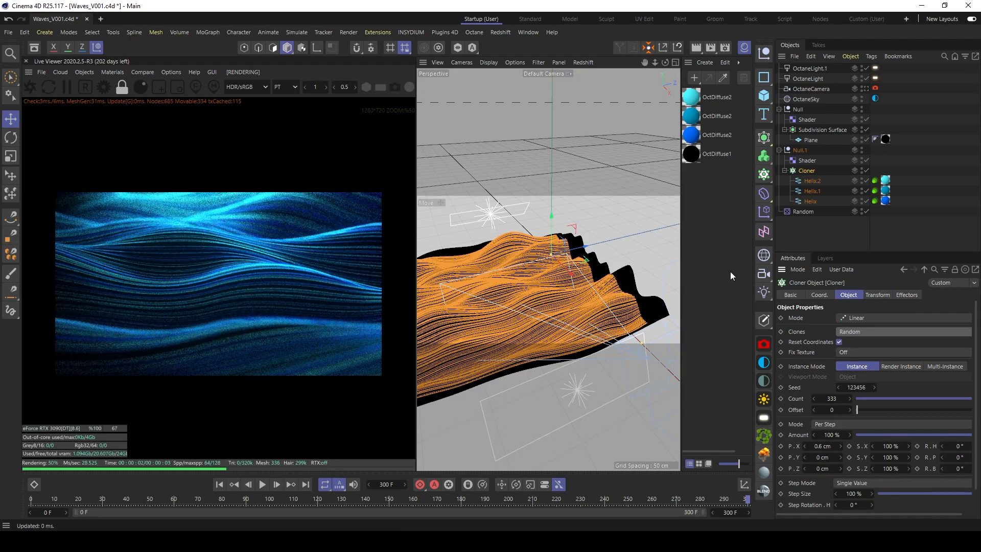
Step: Step the Cloner's random seed down to 123453 and deselect the Cloner
scroll(973, 427, "down", 2)
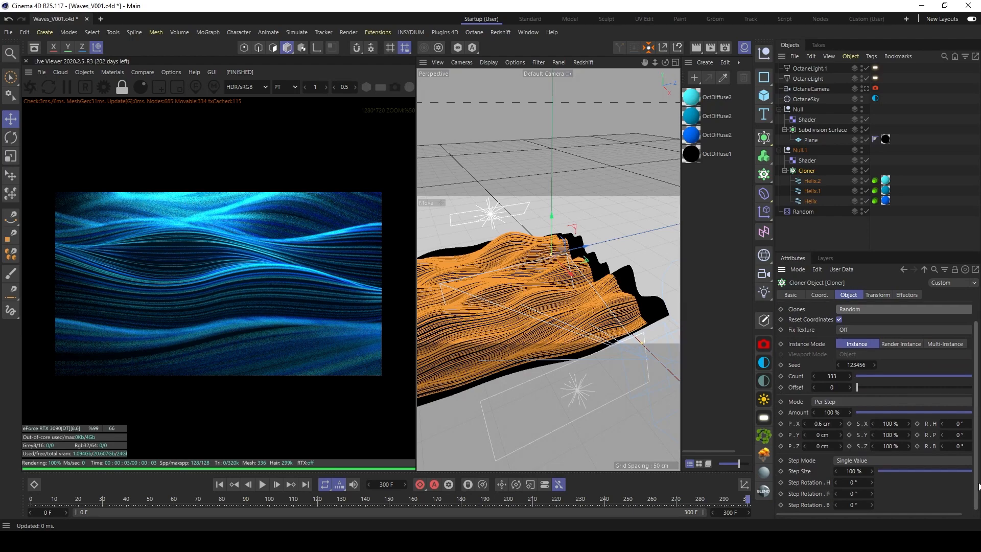
left_click(839, 364)
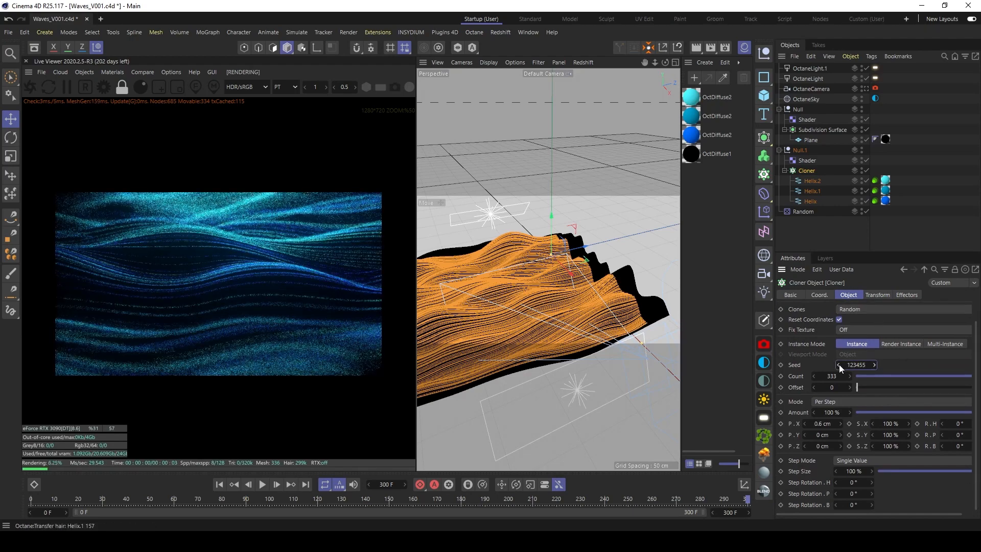
left_click(838, 364)
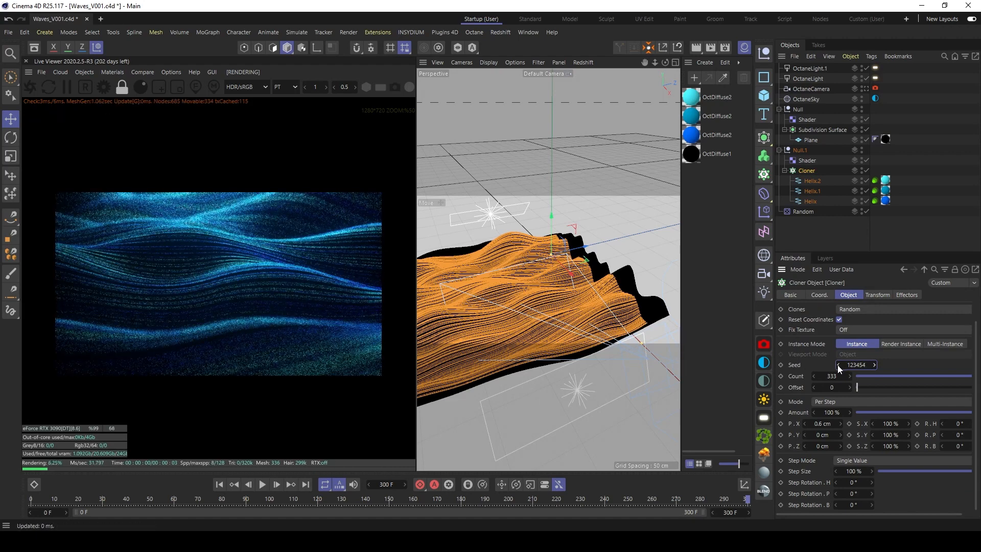
left_click(838, 364)
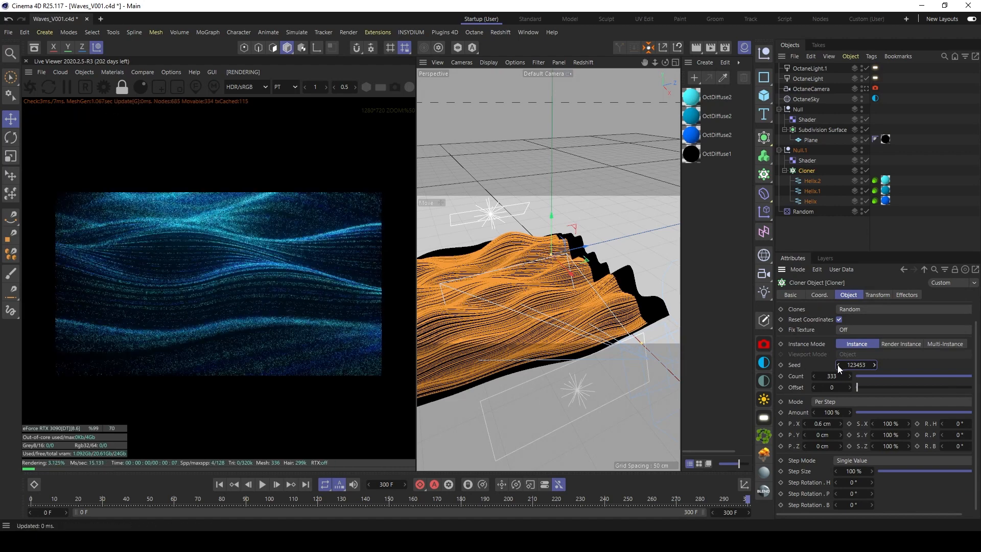
left_click(804, 230)
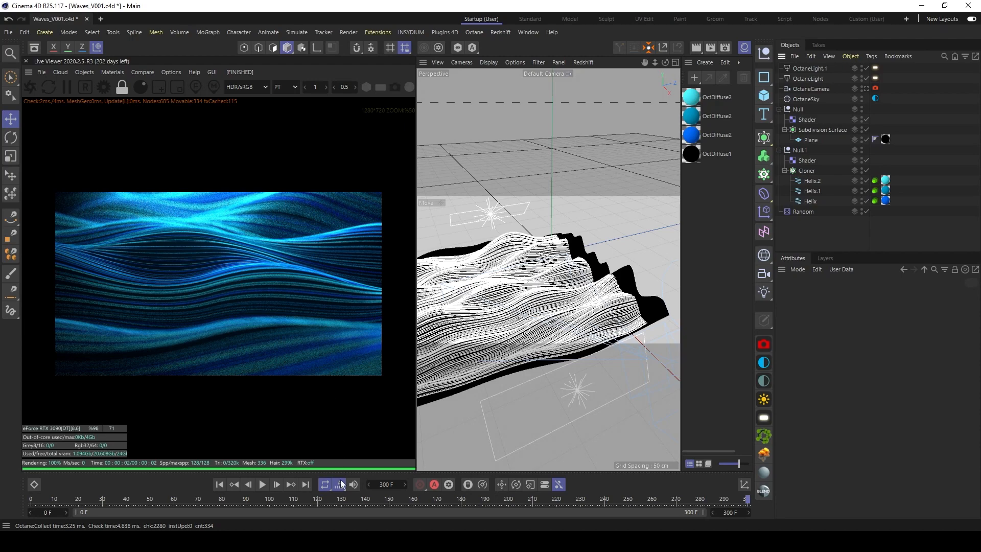
Step: Go to frame 51 and switch the render settings to Octane Renderer
left_click(152, 498)
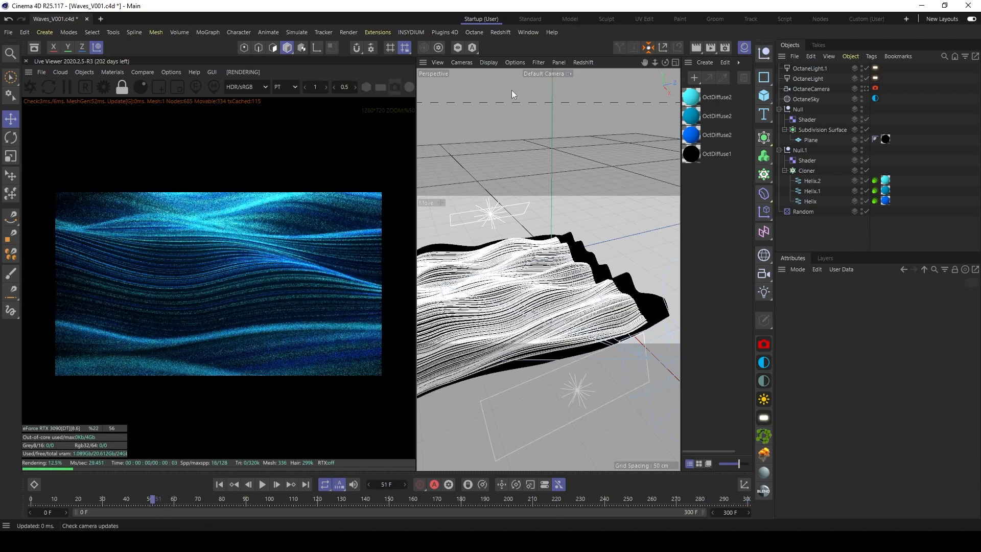
left_click(725, 48)
left_click(547, 63)
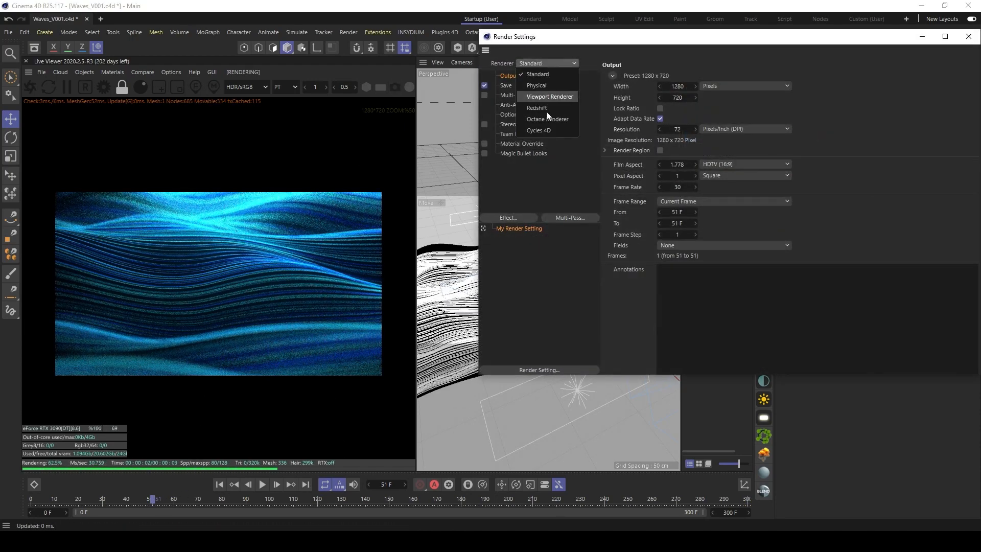
left_click(532, 118)
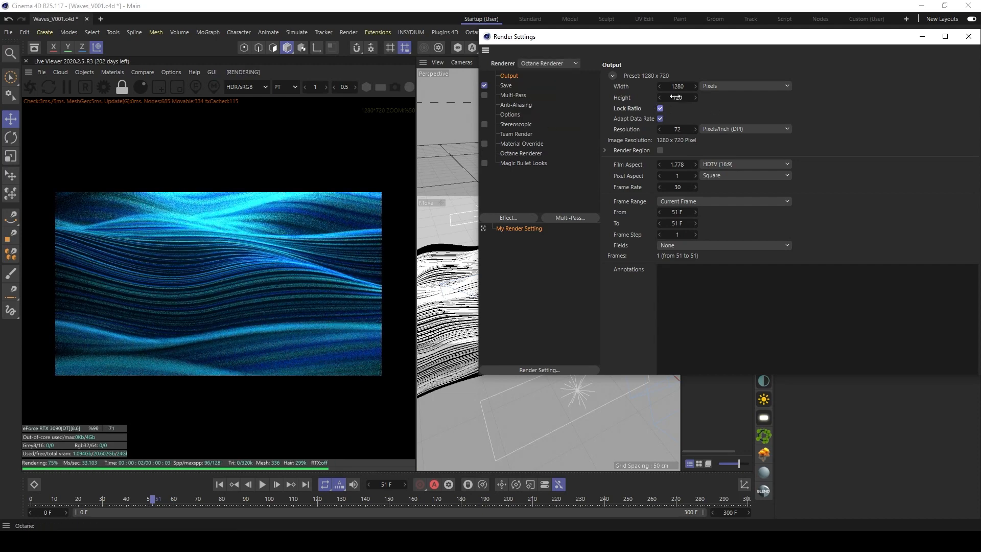
Step: Set the output width to 1920 pixels with the ratio locked, and the frame range to All Frames
left_click(660, 109)
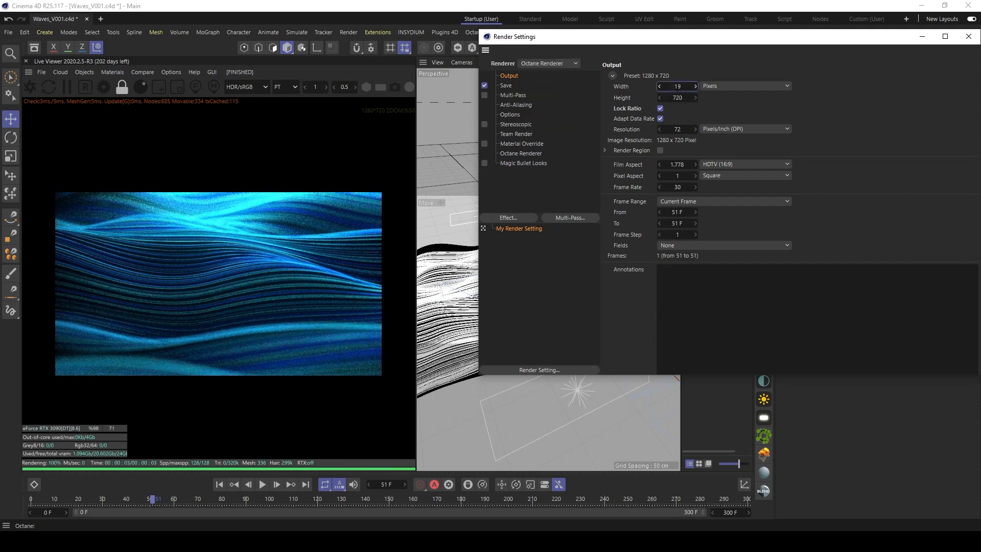
left_click(678, 86)
type("1920")
key("Return")
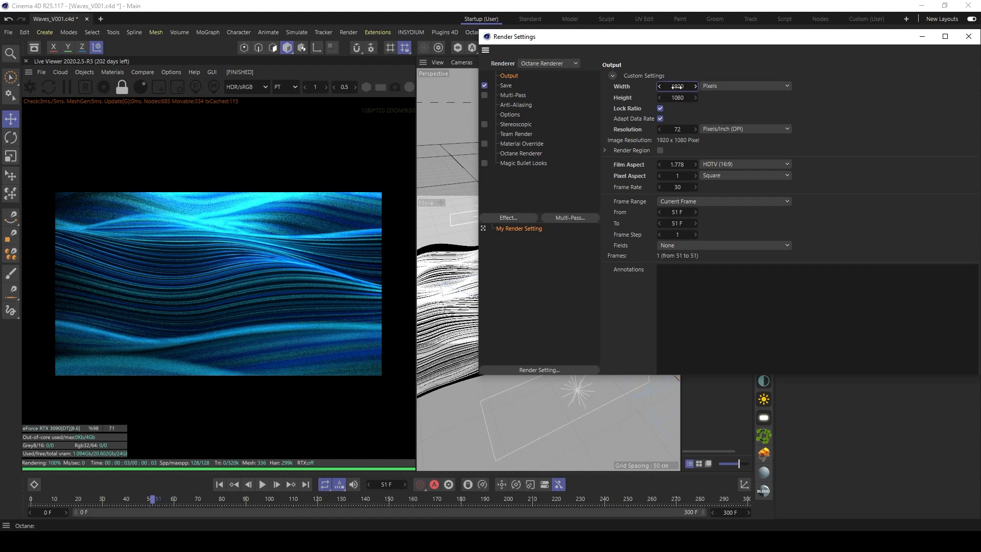
left_click(688, 204)
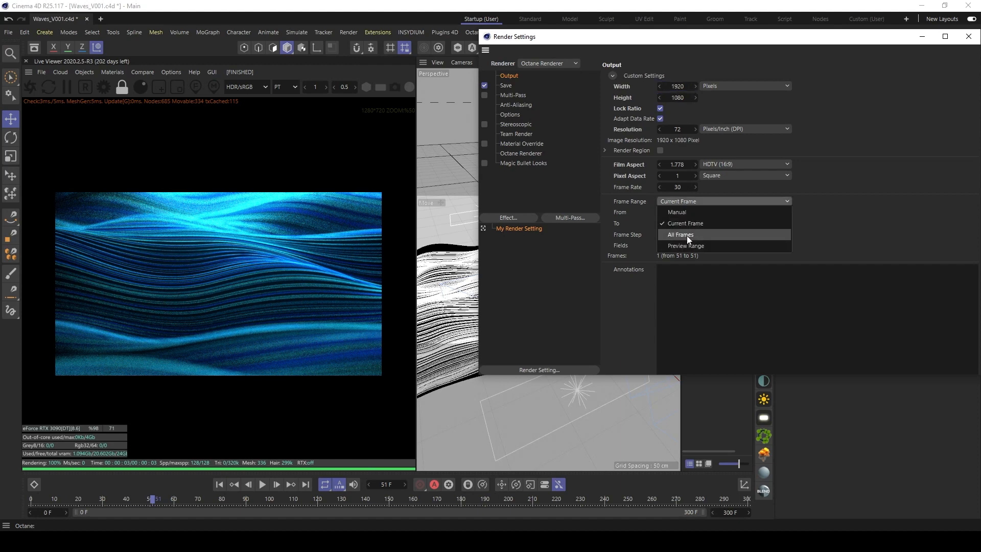
left_click(686, 235)
Step: Enable Octane's render AOV group with Multilayer file off and Folders on
left_click(516, 158)
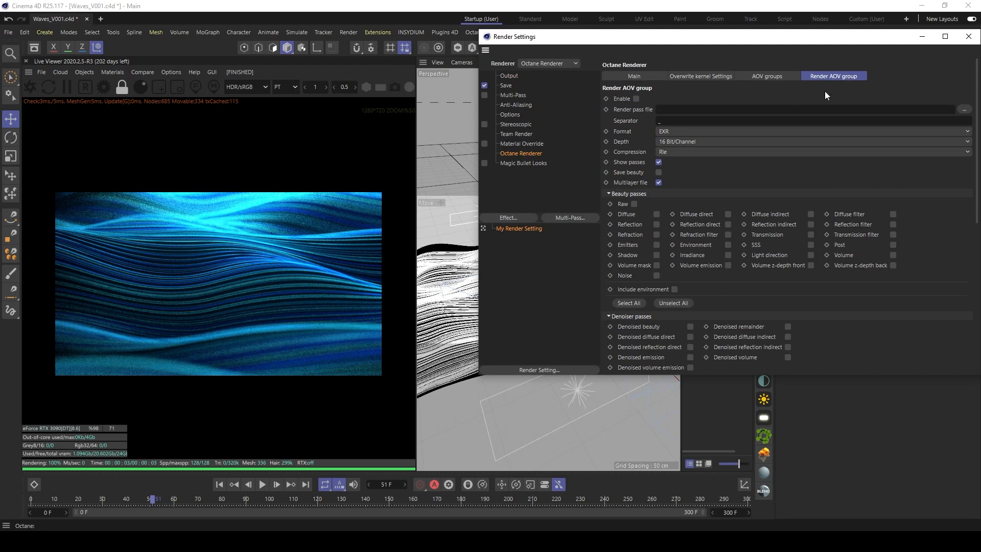
left_click(635, 99)
left_click(659, 185)
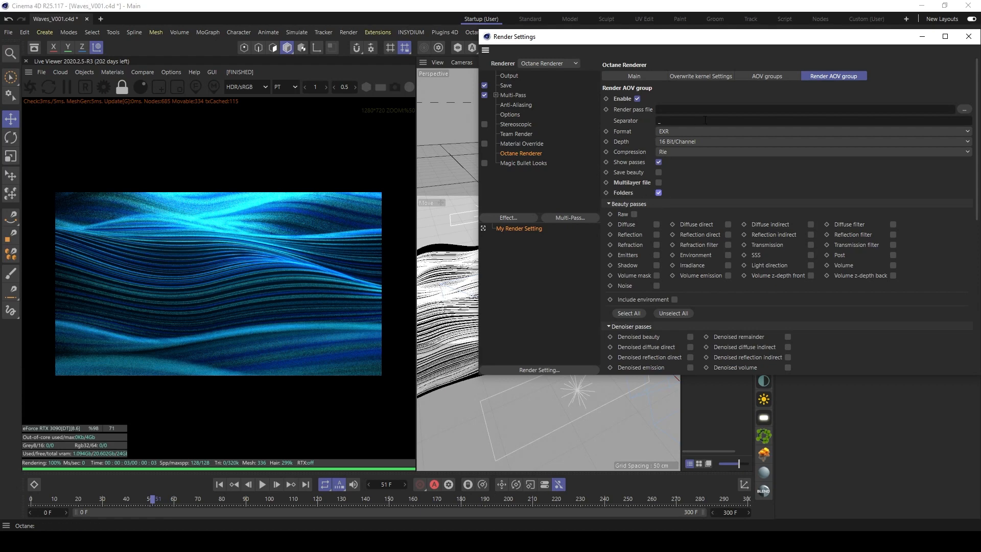
Step: Set the render pass file to Waves in the EXPORT folder of the Waves 220527 project
left_click(964, 109)
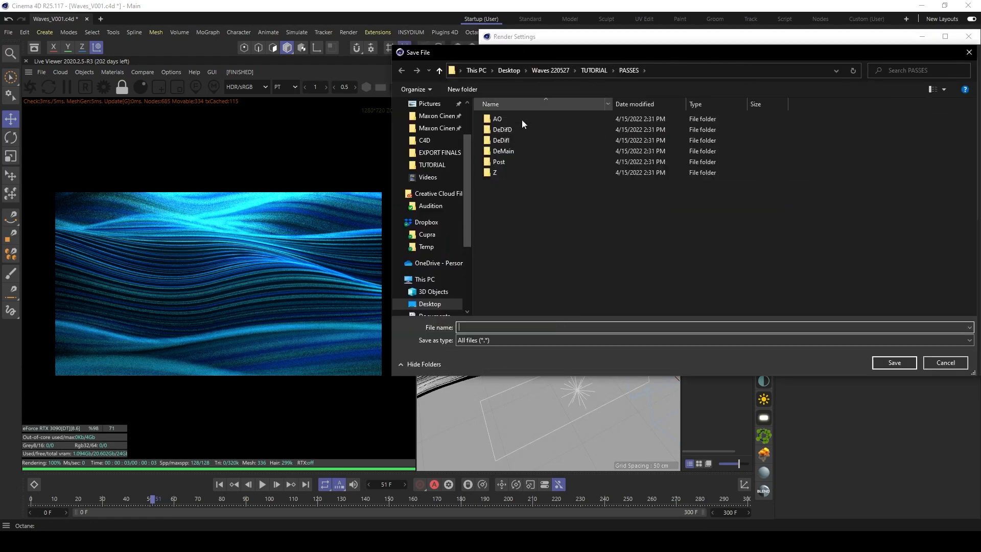
left_click(550, 70)
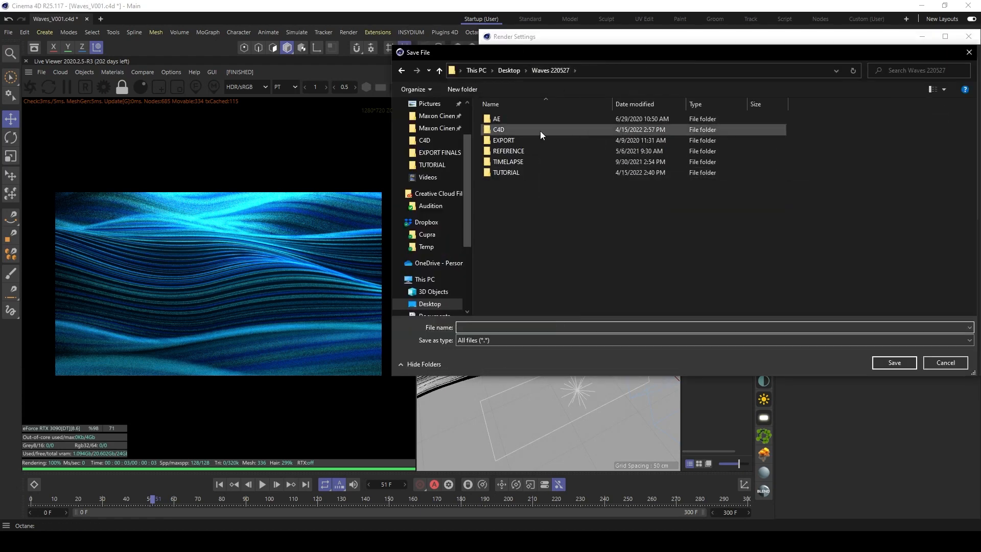
double_click(500, 142)
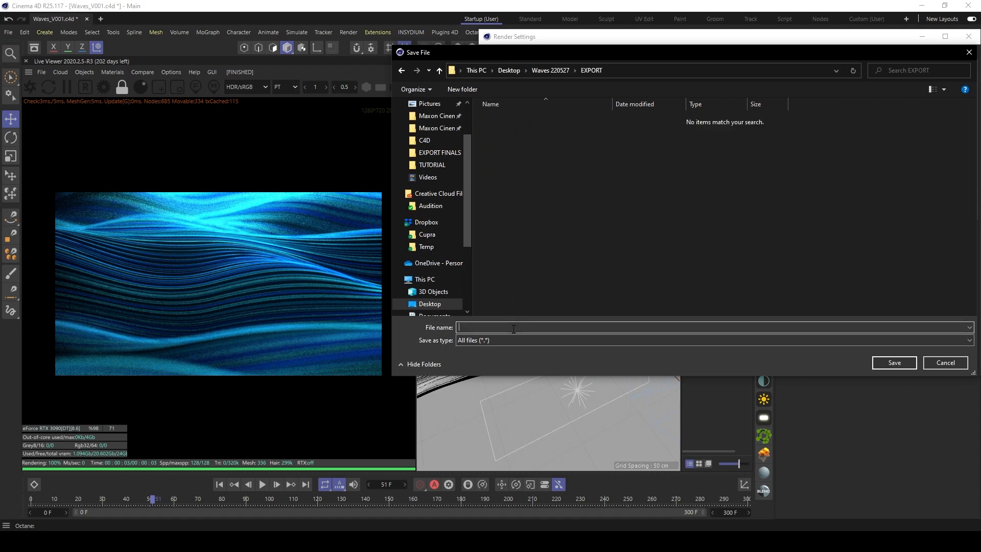
type("Waves")
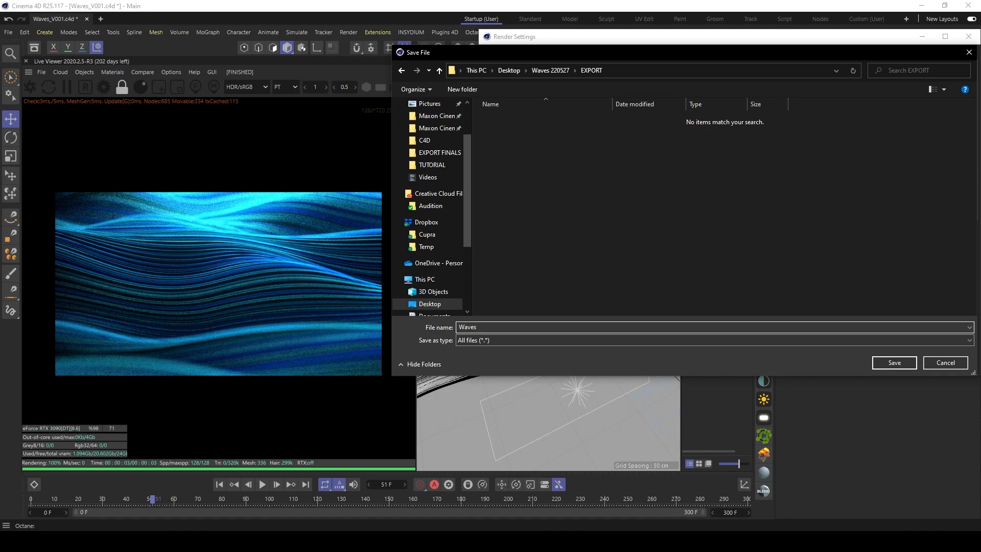
key("Return")
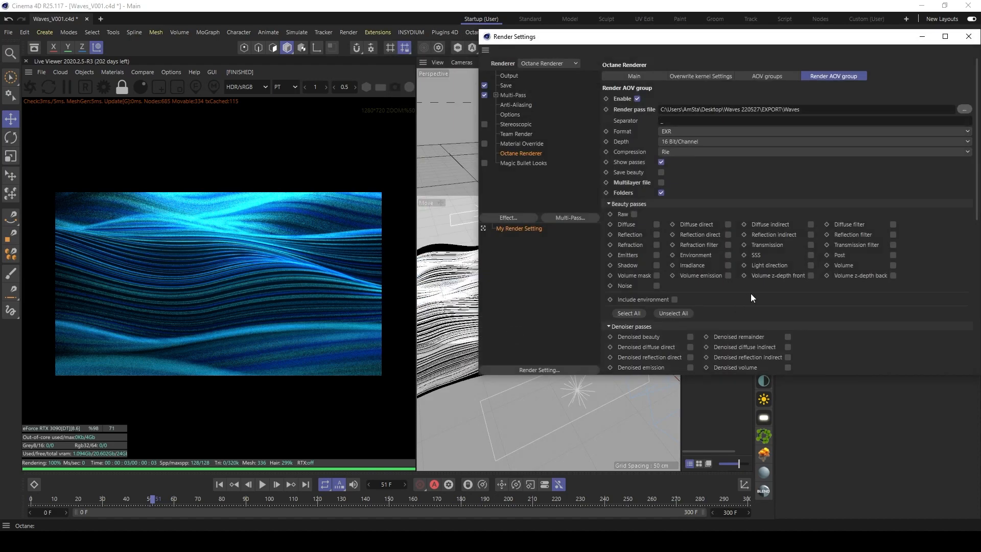
Step: Enable the Post beauty pass and turn on denoising in Octane's camera imager settings
left_click(892, 254)
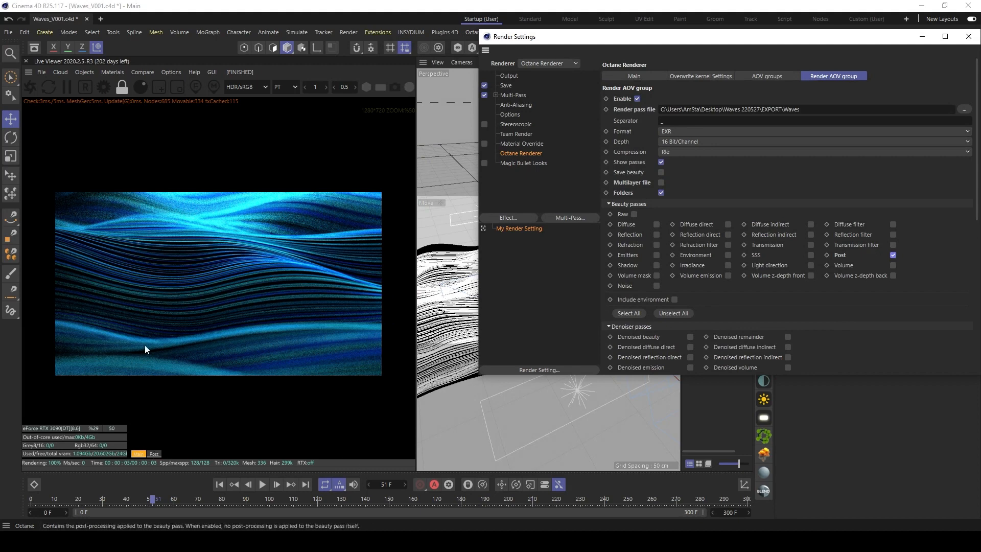
left_click(101, 86)
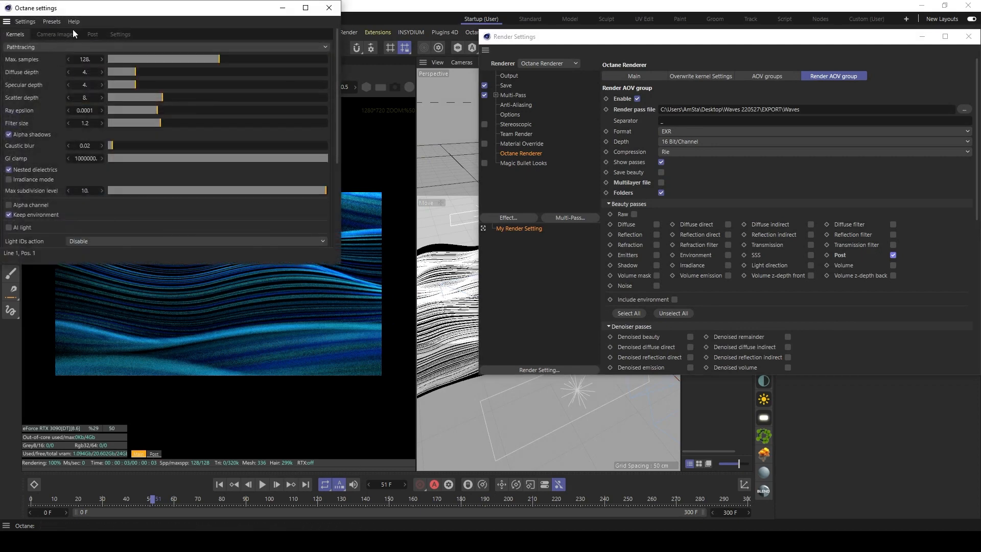
left_click(142, 49)
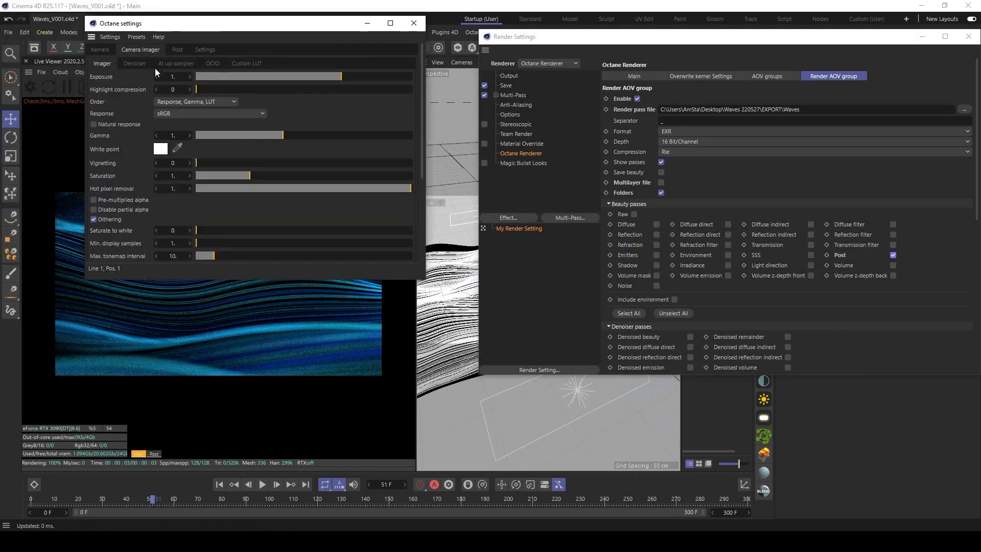
left_click(132, 64)
left_click(93, 75)
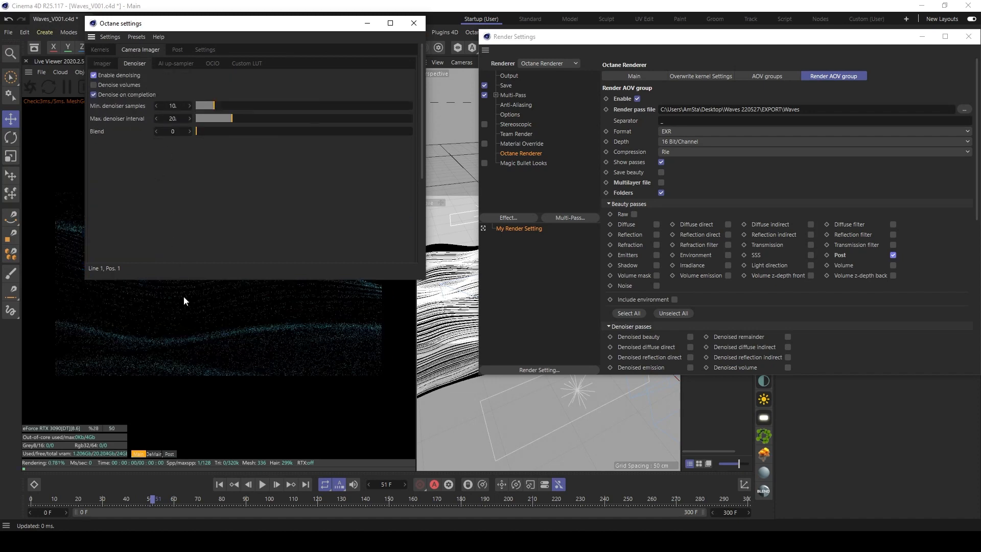
left_click(413, 23)
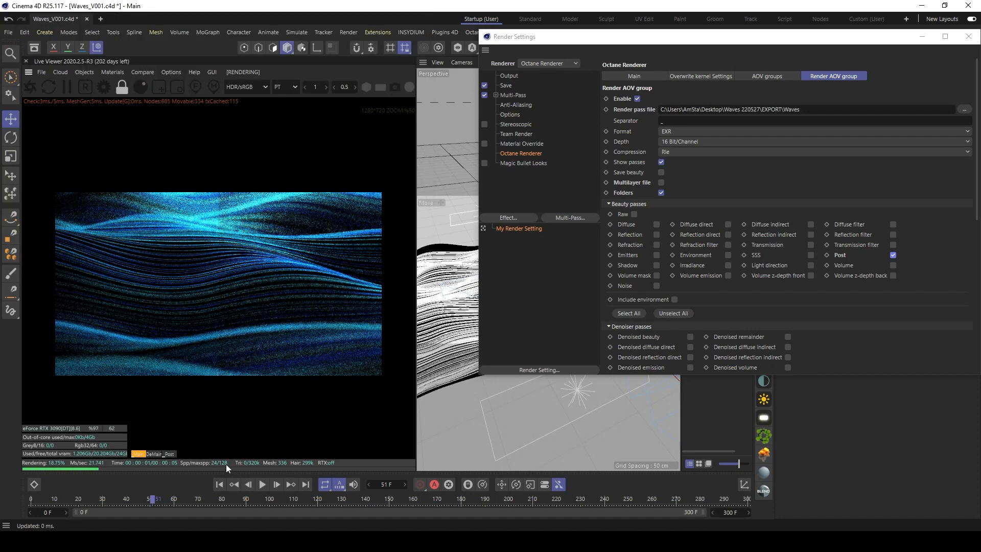
left_click(154, 452)
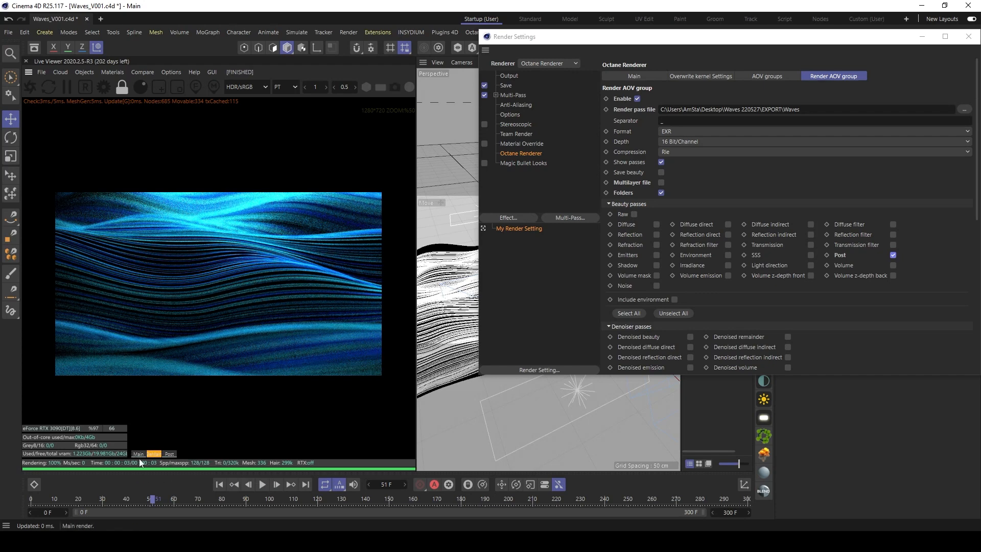
left_click(138, 453)
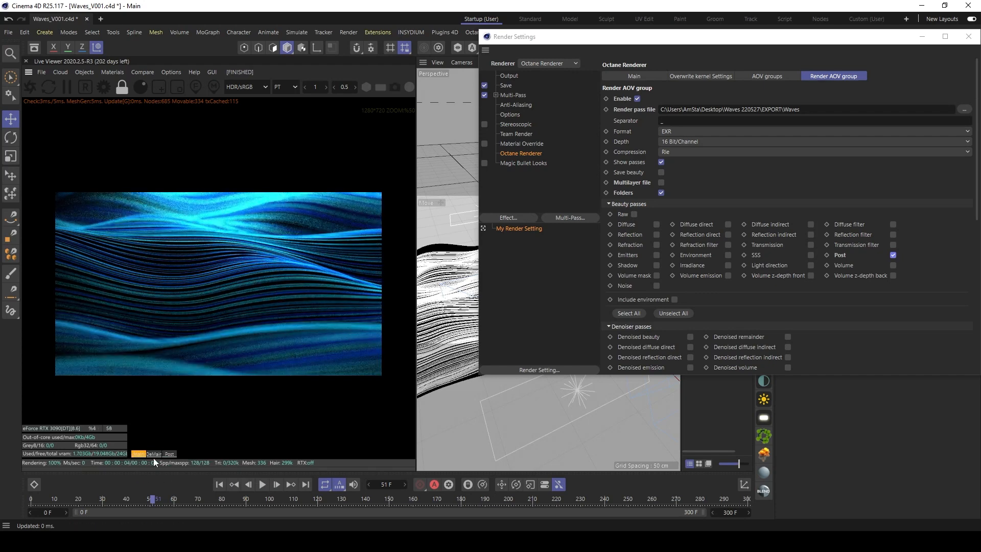
left_click(153, 454)
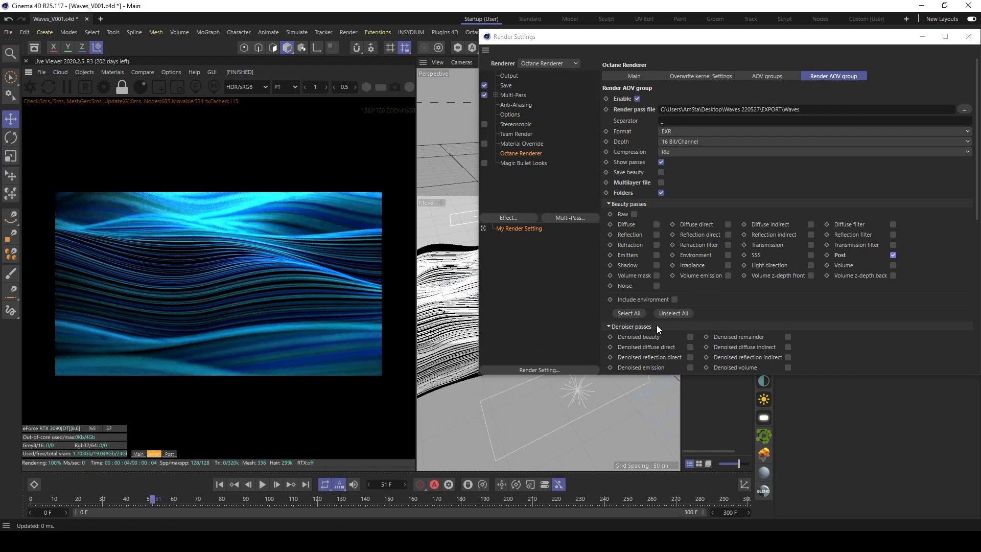
Step: Enable the Denoised beauty, Denoised diffuse direct and Denoised diffuse indirect passes, and preview the diffuse passes in the Live Viewer
scroll(722, 247, "down", 3)
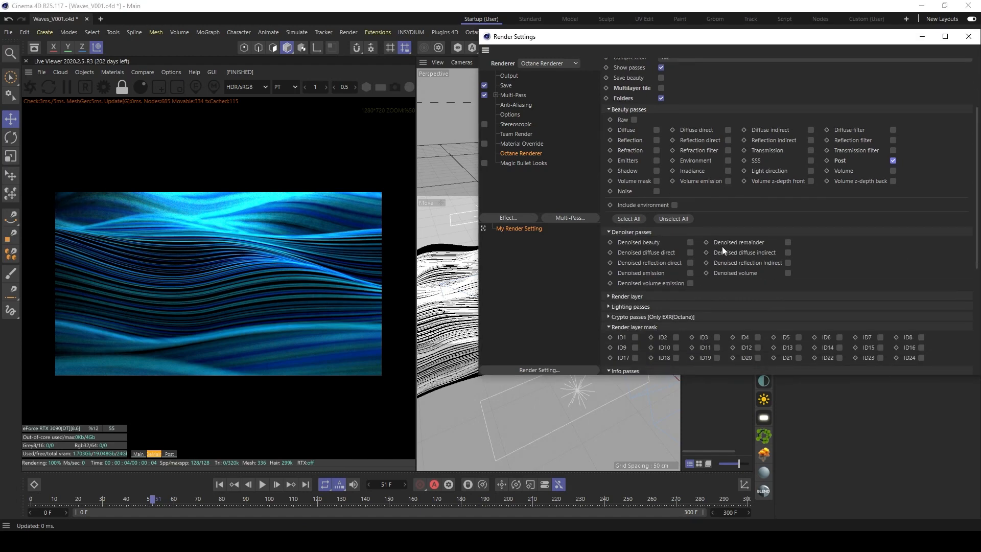
left_click(690, 242)
left_click(689, 252)
left_click(787, 253)
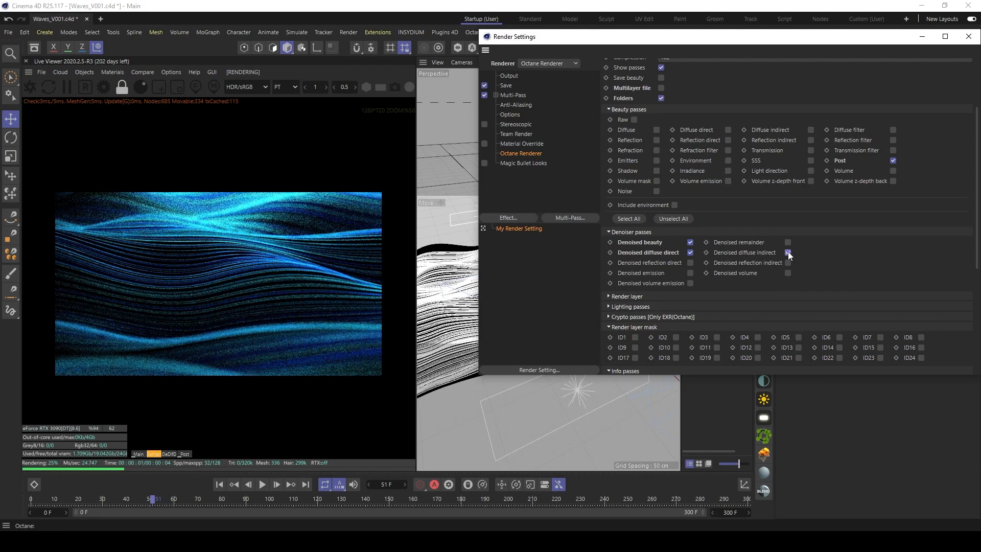
left_click(184, 453)
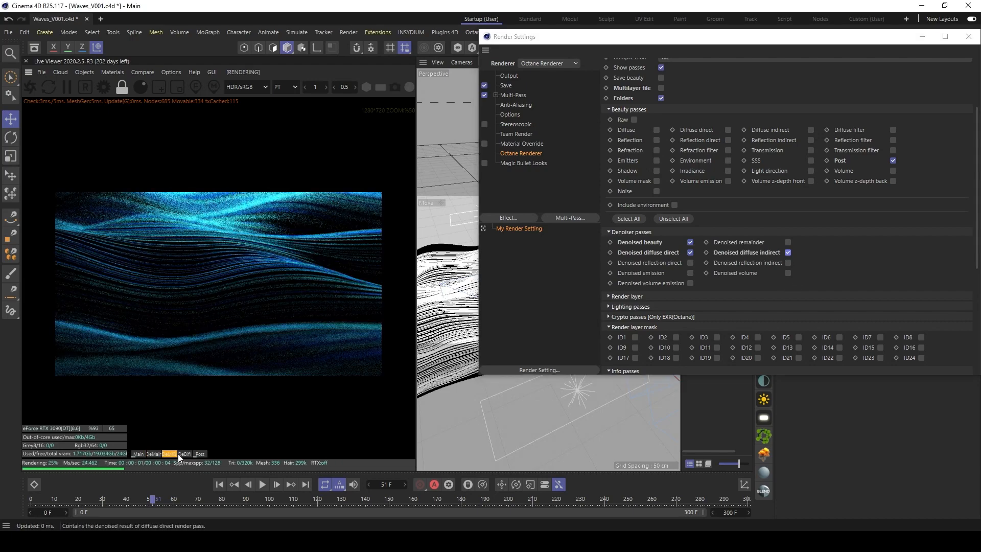
left_click(165, 452)
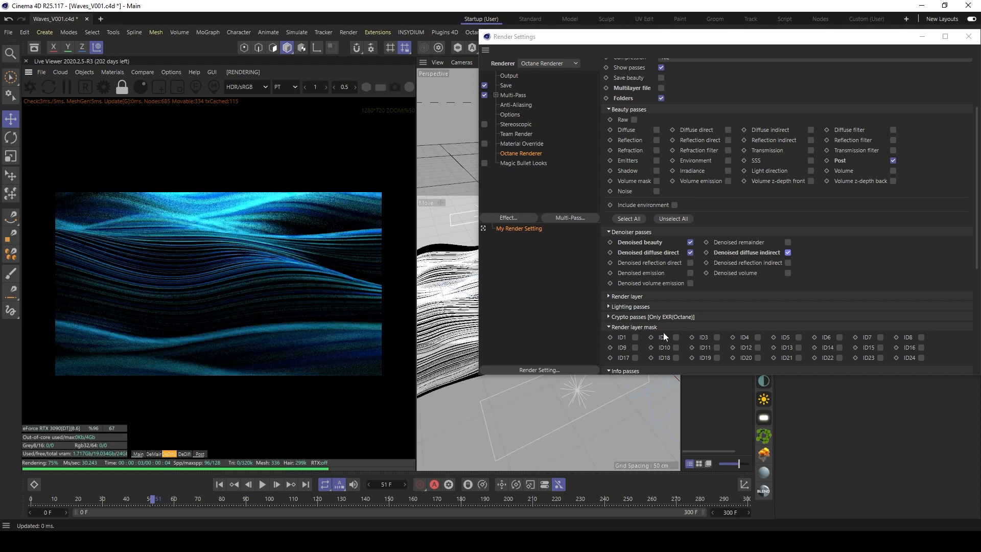
Step: Enable the AO and Z-depth info passes and preview the AO pass in the Live Viewer
scroll(972, 261, "down", 3)
scroll(972, 261, "down", 3)
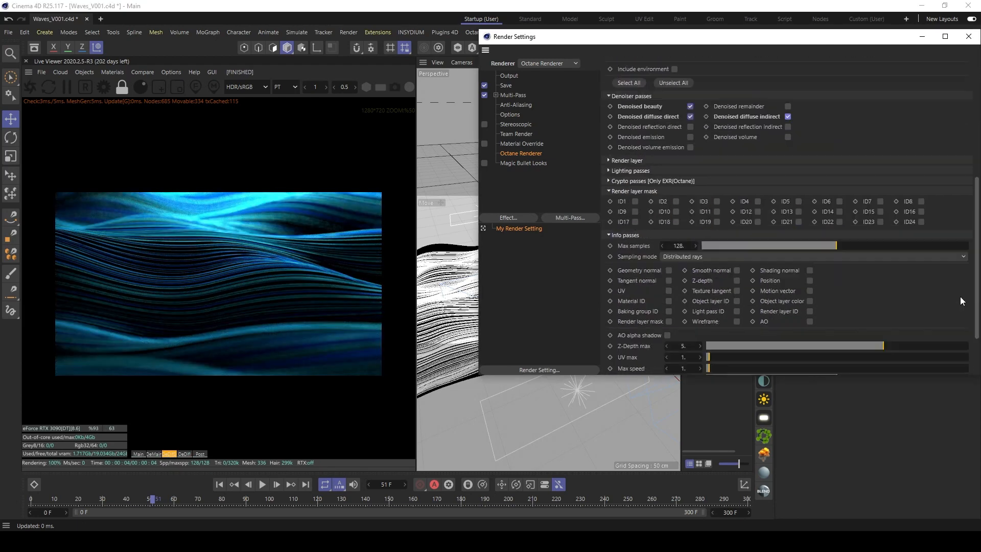
left_click(809, 266)
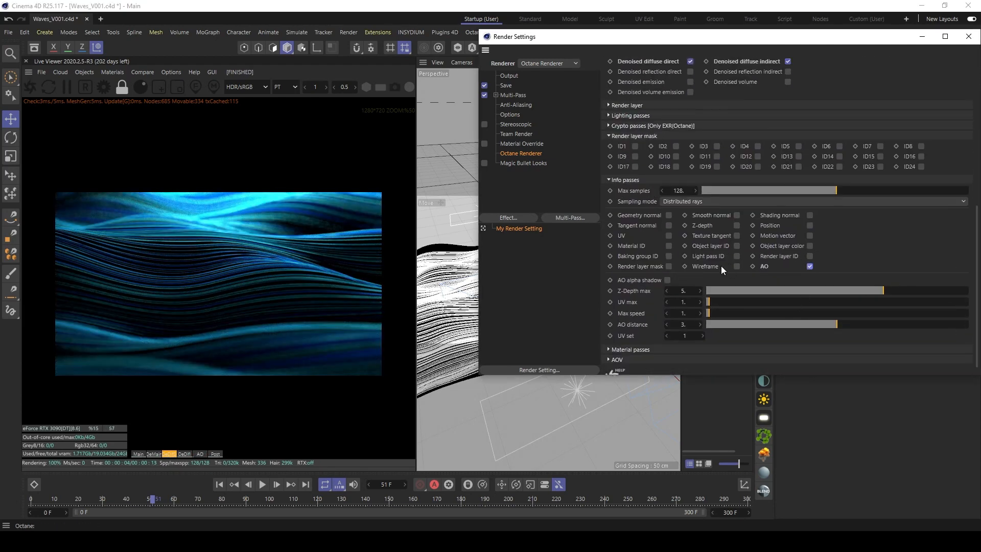
left_click(735, 226)
left_click(196, 454)
left_click(214, 454)
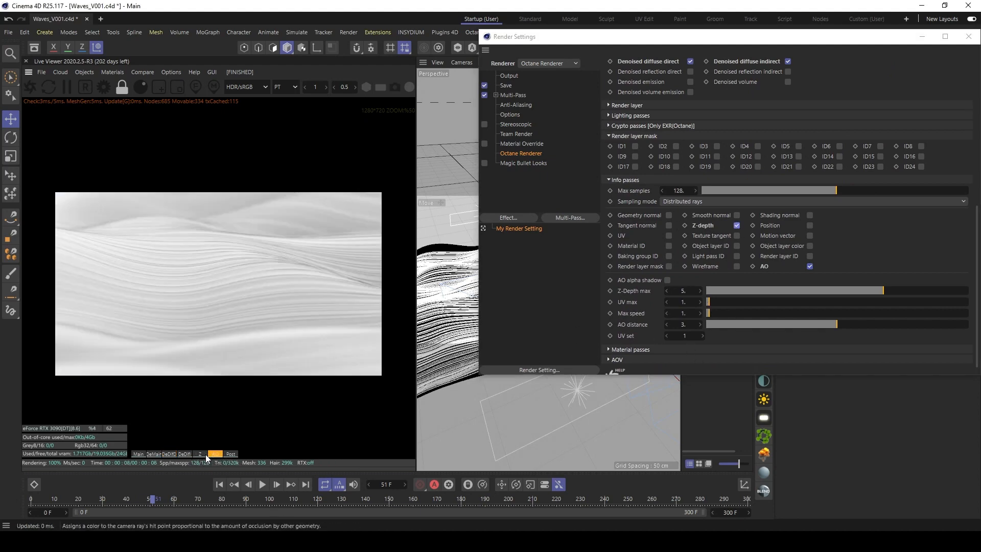
Step: Set the info passes' Max speed to 0.00001, AO distance to about 6.84 and Z-Depth max to about 2.52
left_click_drag(746, 313, 705, 313)
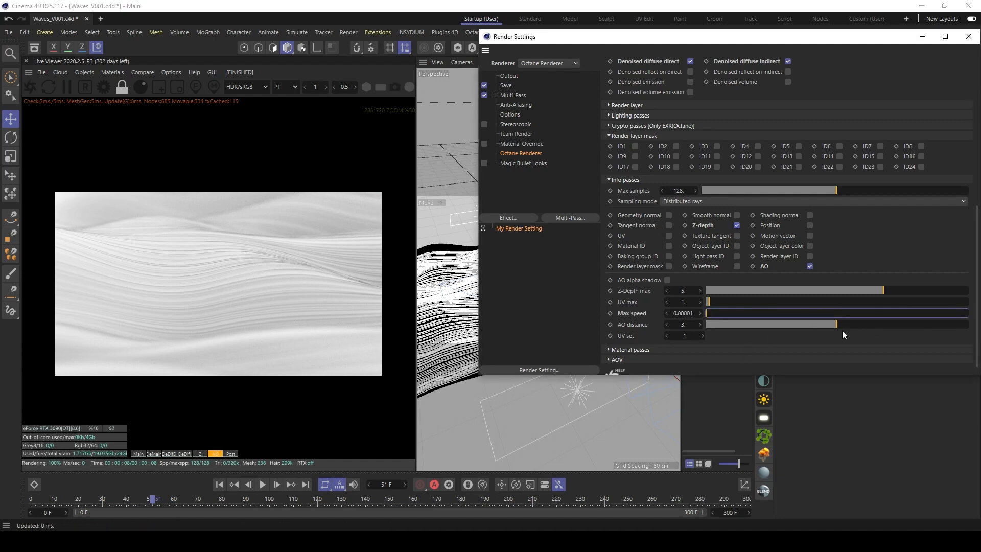
mouse_move(842, 327)
left_mouse_down()
mouse_move(890, 327)
mouse_move(767, 323)
mouse_move(888, 321)
mouse_move(853, 323)
left_mouse_up()
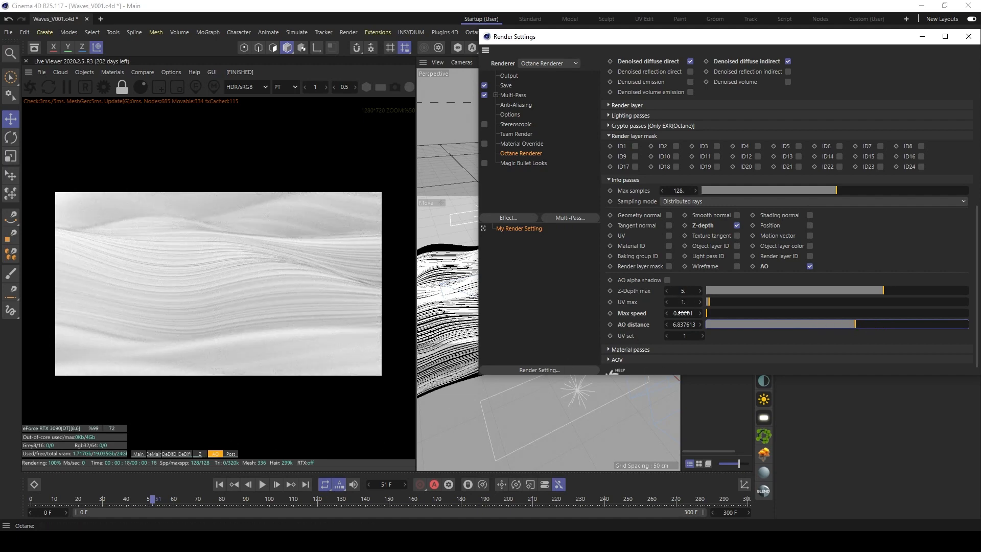
left_click(201, 454)
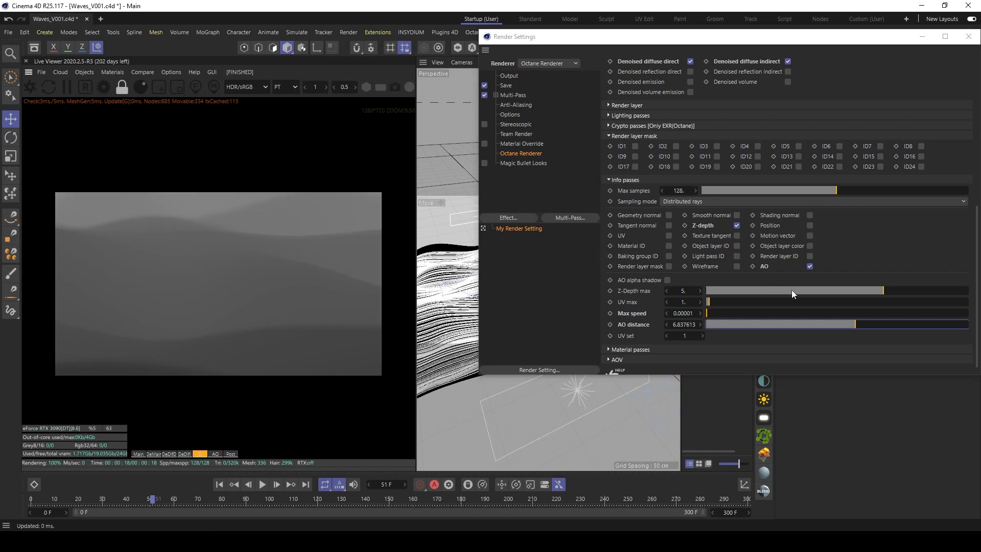
left_click_drag(888, 287, 871, 290)
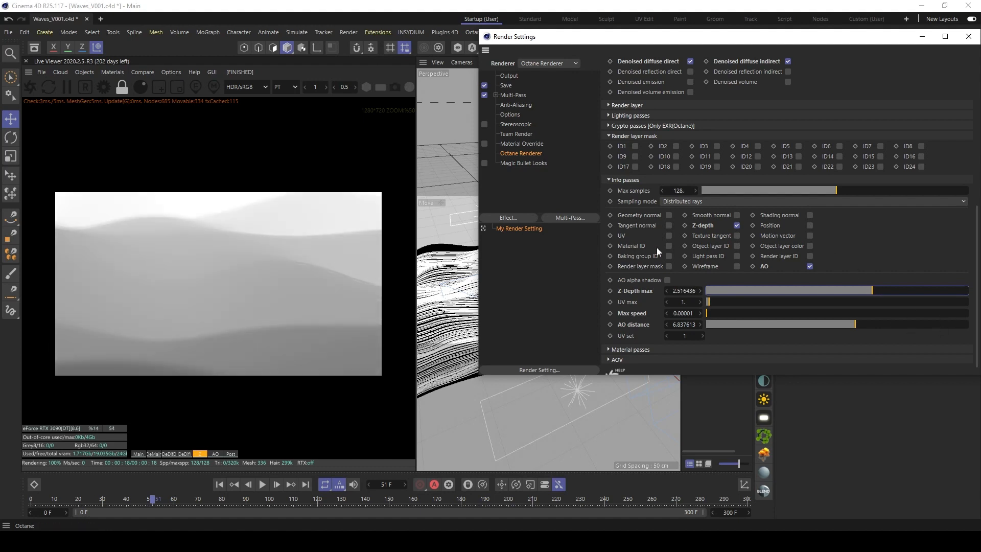
Step: Compare the main, denoised beauty, diffuse direct and diffuse indirect passes in the enlarged Live Viewer image, and close the render settings
left_click(153, 453)
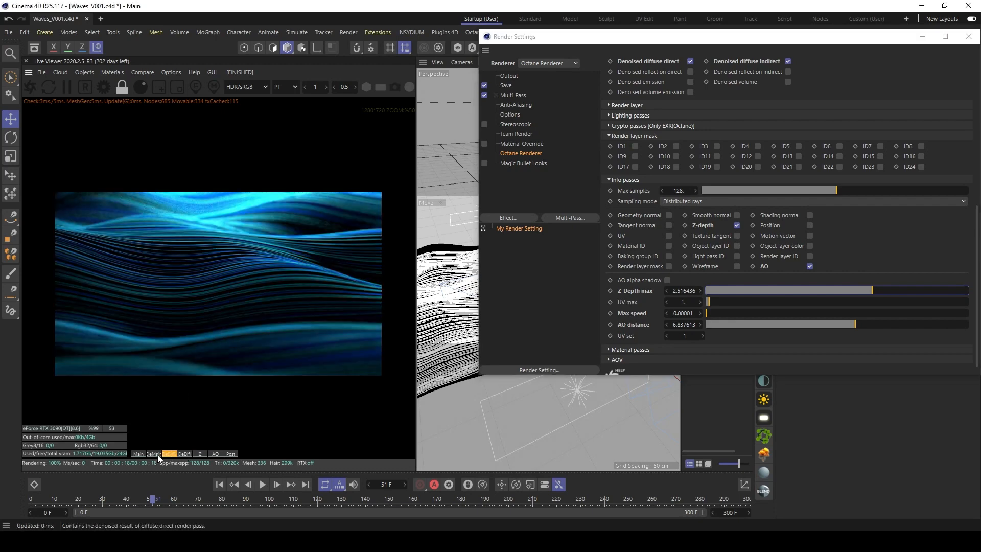
scroll(153, 456, "up", 1)
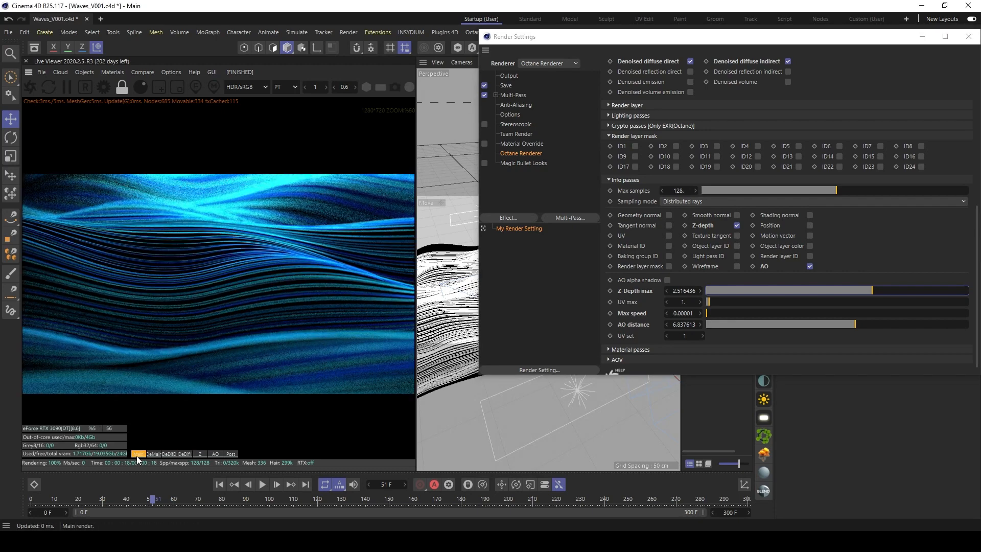
left_click(169, 454)
left_click(184, 454)
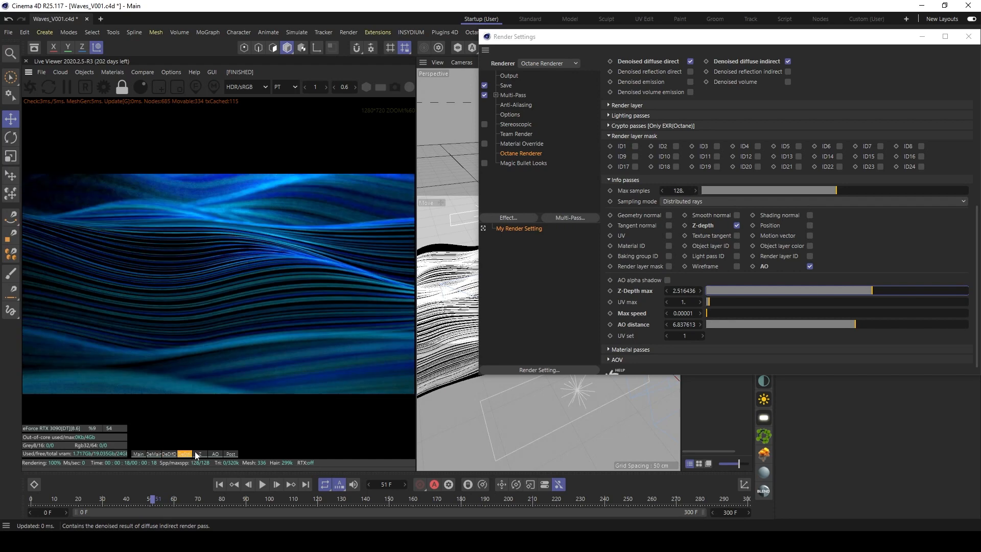
left_click(154, 454)
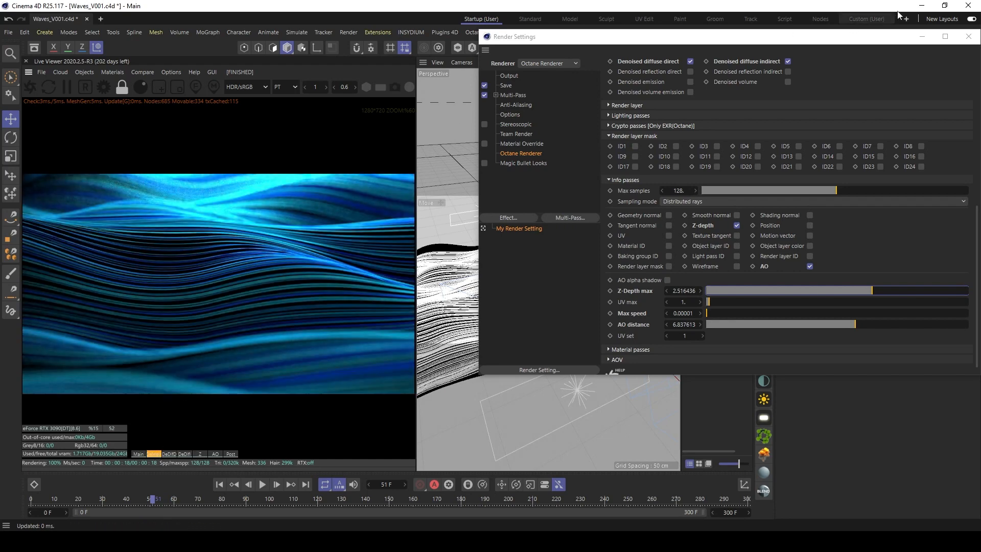
left_click(968, 36)
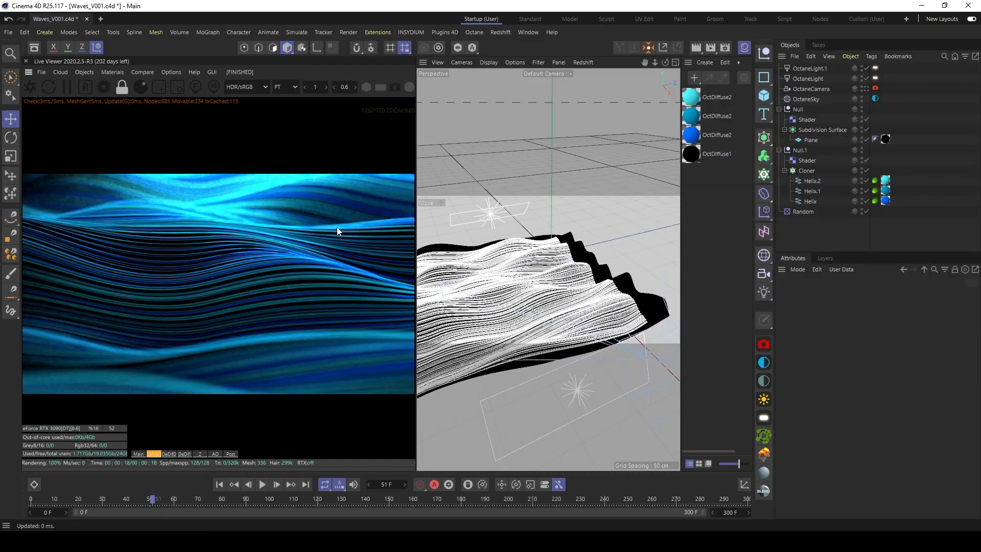
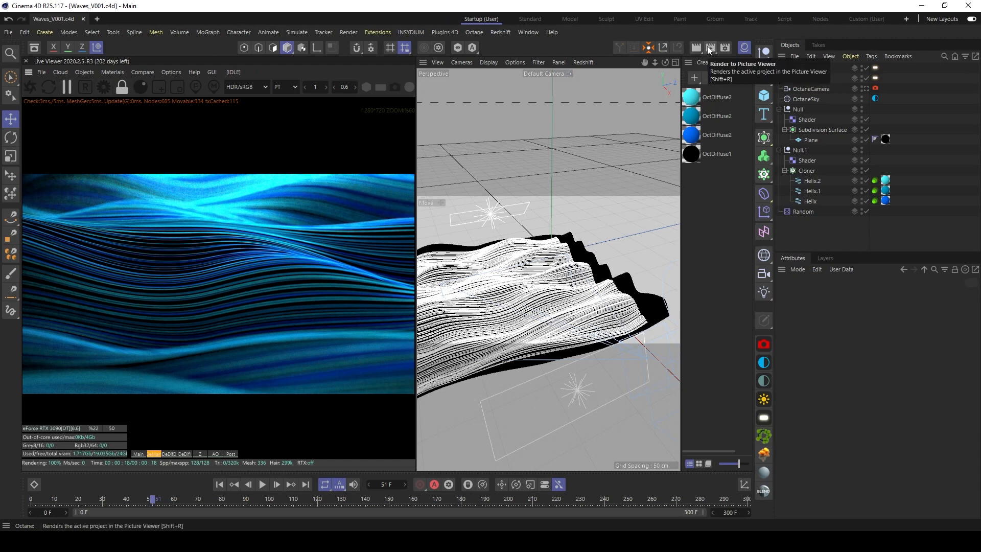
left_click(709, 48)
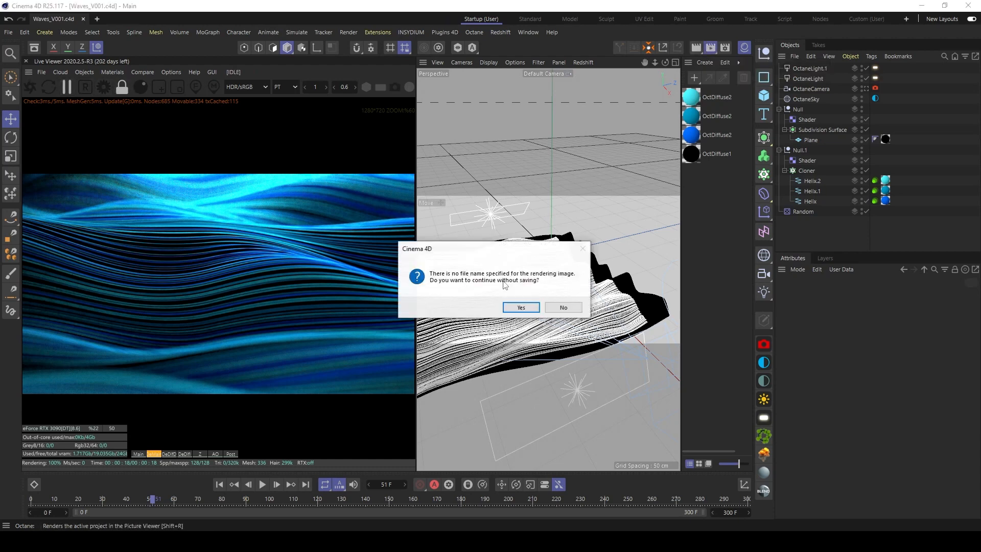
left_click(521, 307)
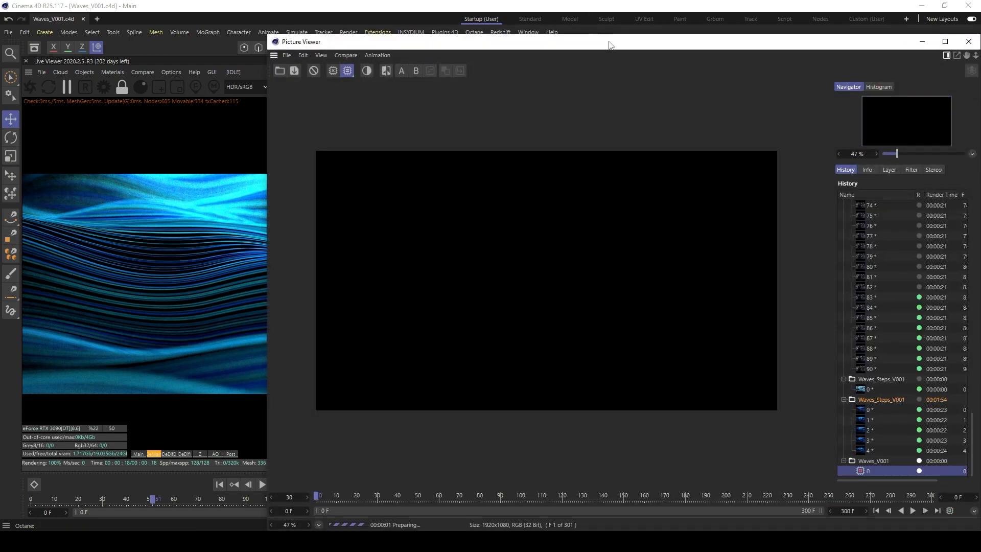
left_click_drag(605, 45, 493, 33)
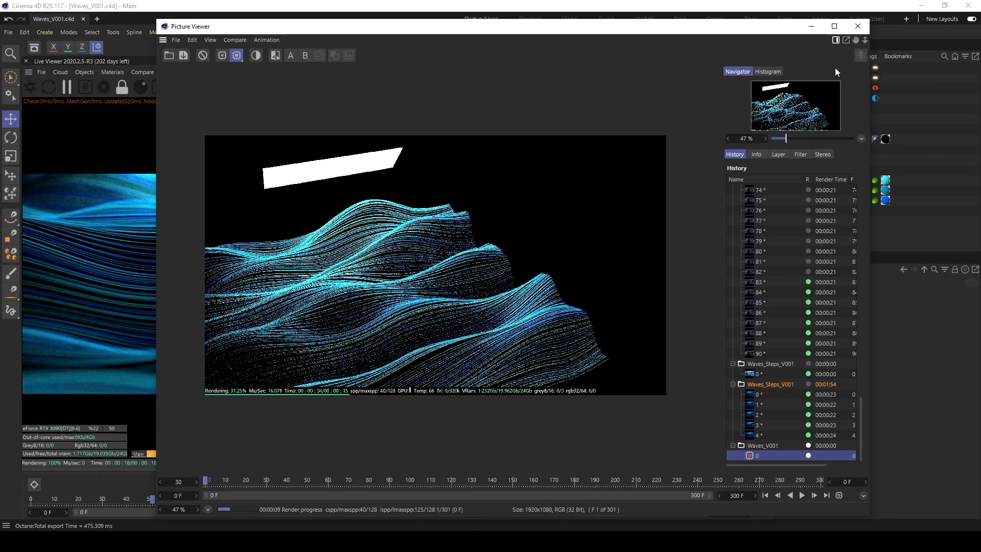
left_click_drag(759, 30, 631, 26)
Step: Make OctaneCamera the active view camera and stop the running Picture Viewer render
left_click(865, 89)
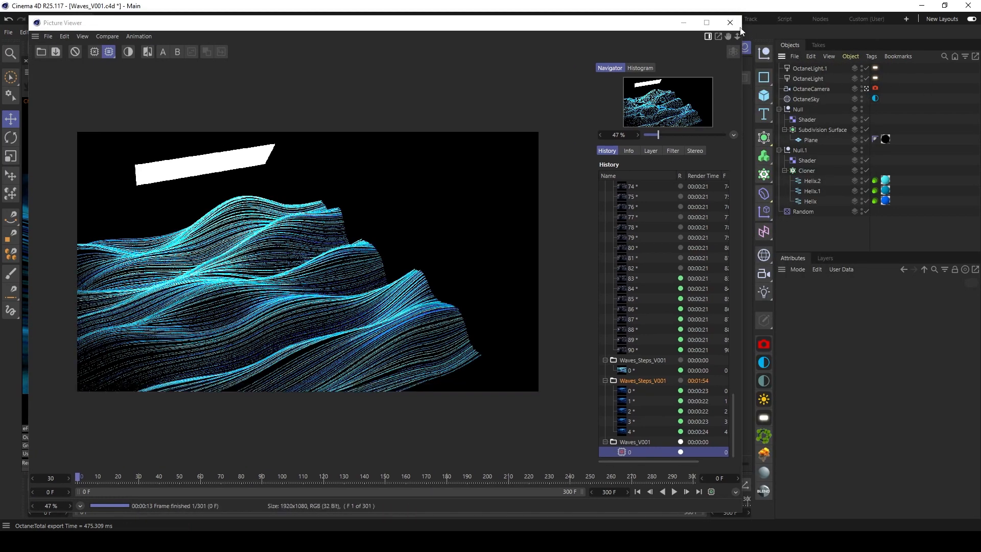
left_click(505, 310)
left_click(164, 8)
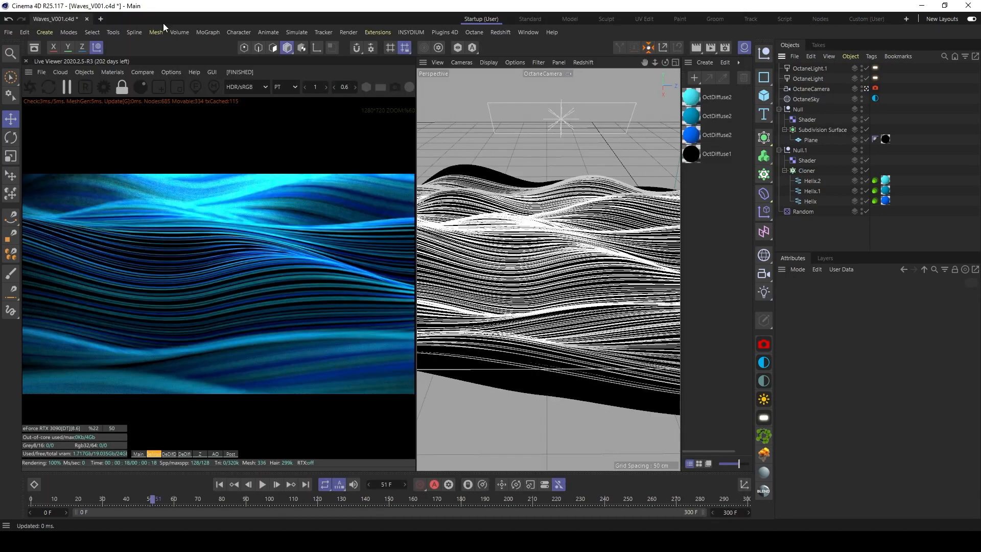
Step: Render the animation through OctaneCamera to the Picture Viewer, continuing without a regular image file name
left_click(710, 46)
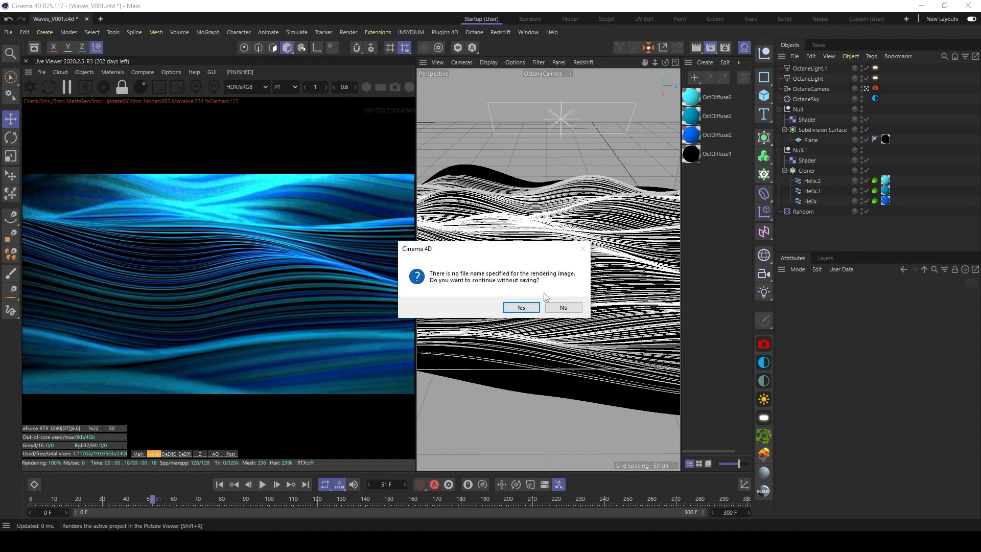
left_click(521, 307)
left_click_drag(586, 51, 505, 33)
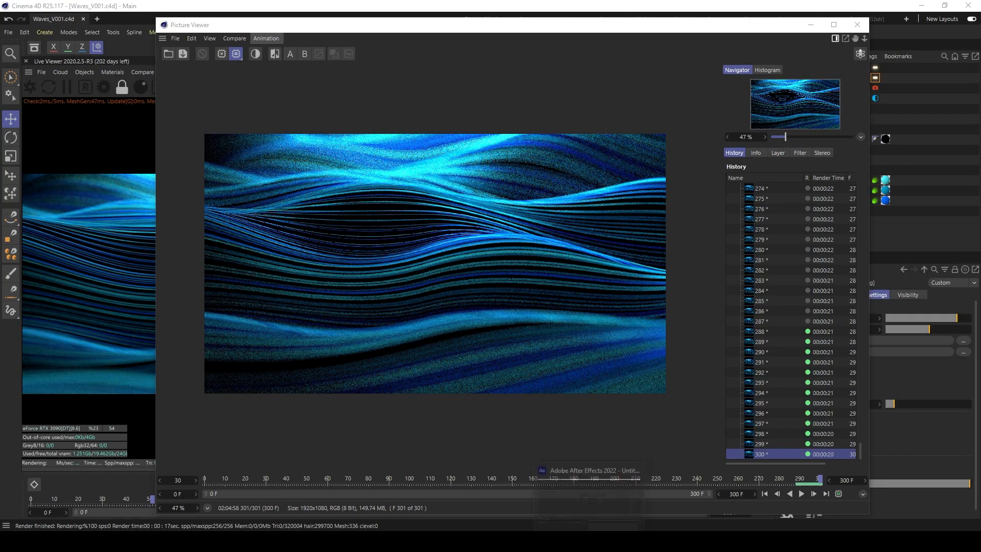
Step: Switch to After Effects, import the AO, denoised, Post and Z Waves EXR sequences, and create a composition from Waves_DeMain_[0000-0300].exr
left_click(590, 541)
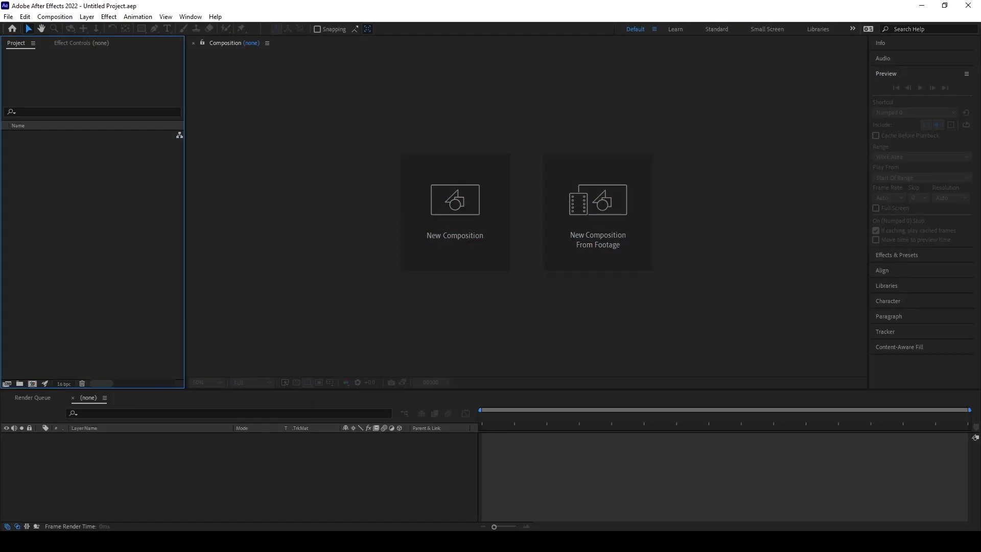
left_click_drag(980, 67, 582, 61)
left_click_drag(604, 206, 106, 243)
left_click(76, 199)
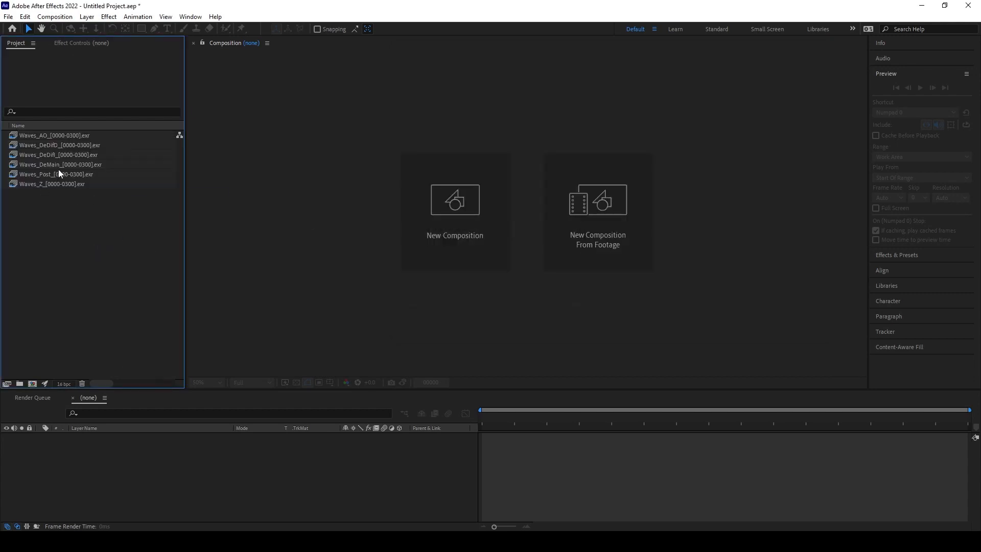
left_click_drag(59, 168, 31, 383)
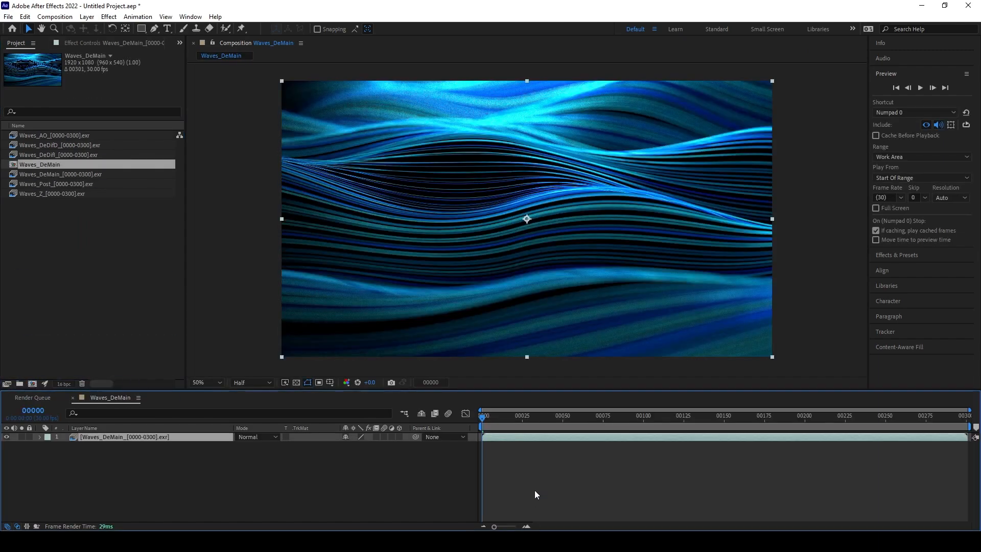
Step: Add the Waves_DeDifD and Waves_DeDifI EXR sequences to the composition beneath the Waves_DeMain layer
left_click(404, 471)
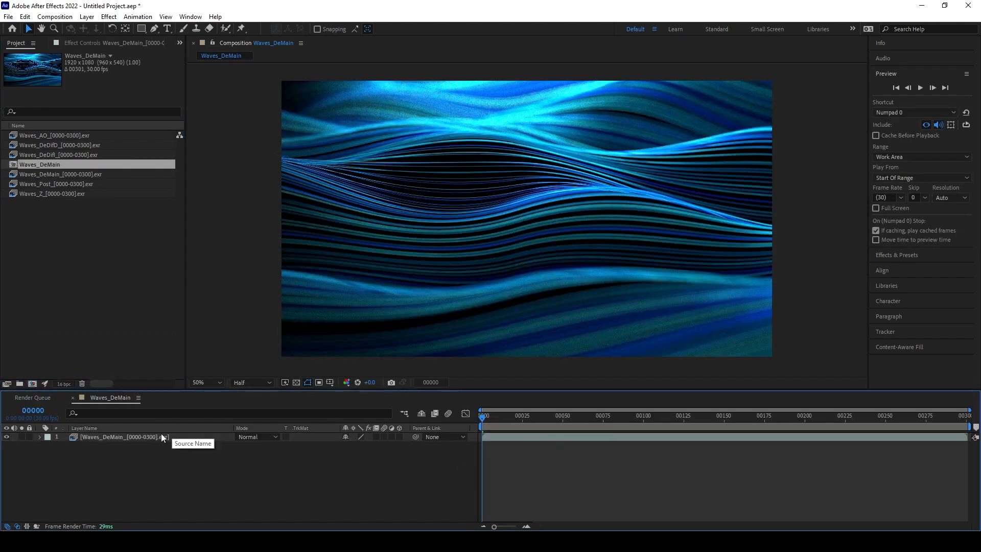
left_click(72, 234)
left_click(65, 153)
left_click(77, 145, "shift")
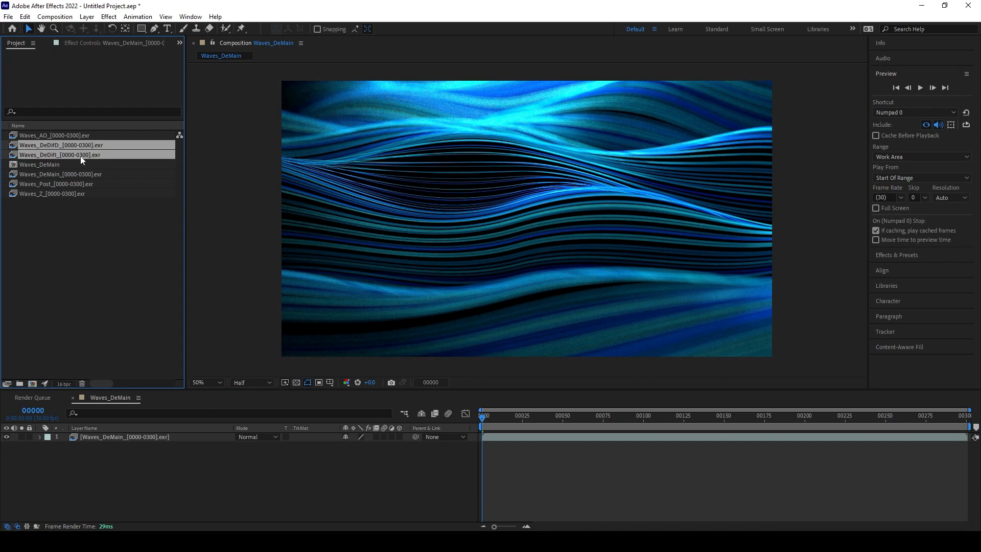
left_click_drag(81, 156, 94, 441)
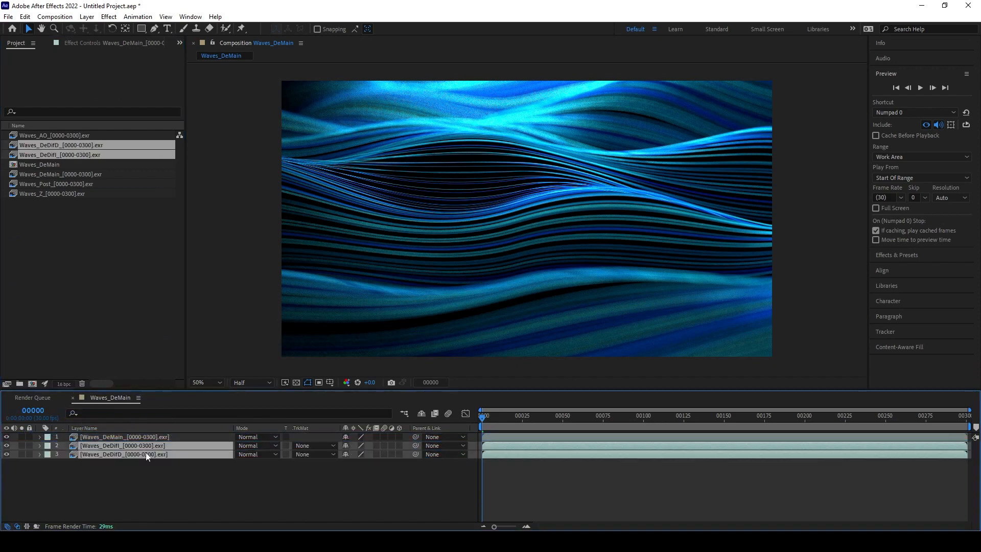
Step: Set both diffuse layers to the Add blending mode and hide the Waves_DeMain layer
left_click(259, 448)
left_click(286, 192)
left_click(145, 482)
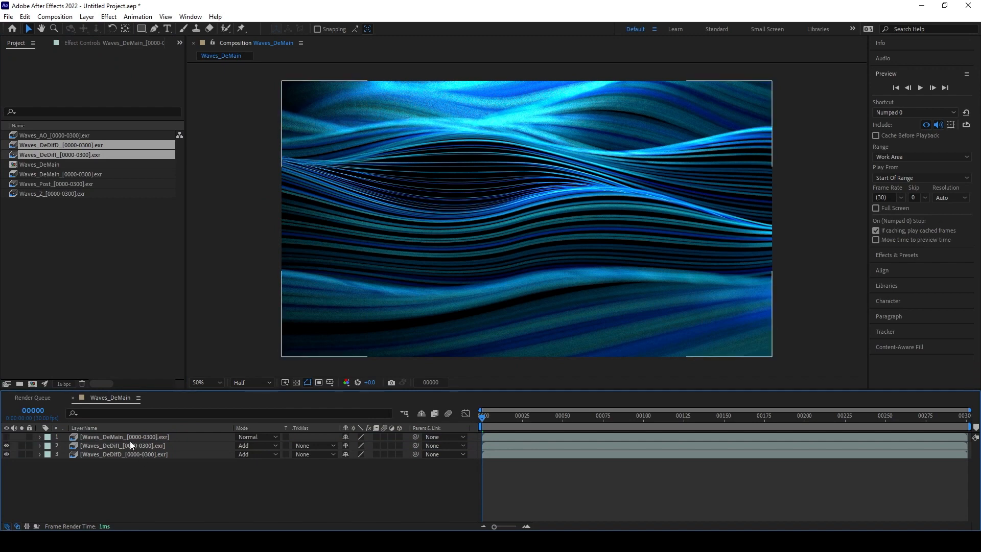
Step: Place the Waves_Post sequence above the diffuse layers in Screen blending mode and compare the image with and without it
left_click(56, 246)
left_click_drag(63, 188, 114, 438)
left_click(258, 445)
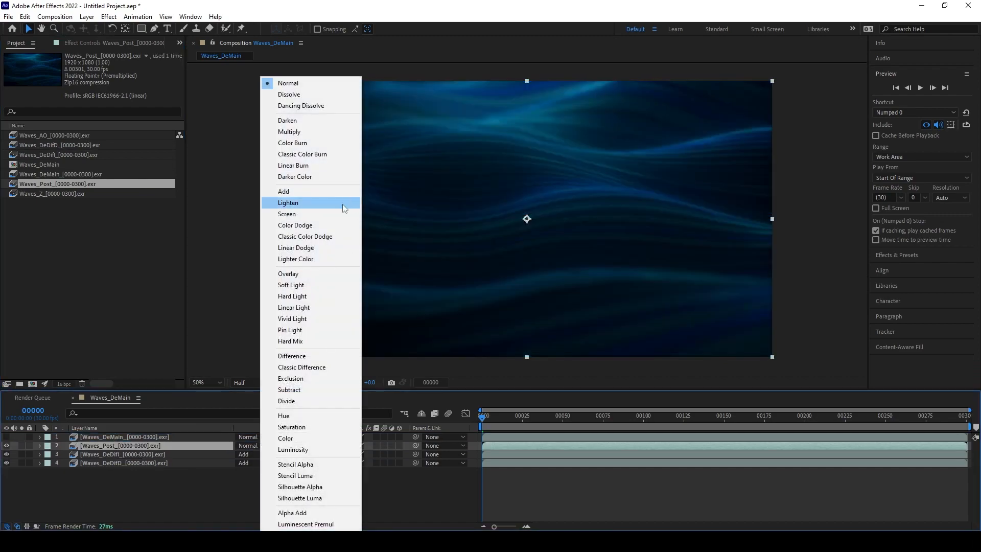
left_click(306, 214)
left_click(13, 250)
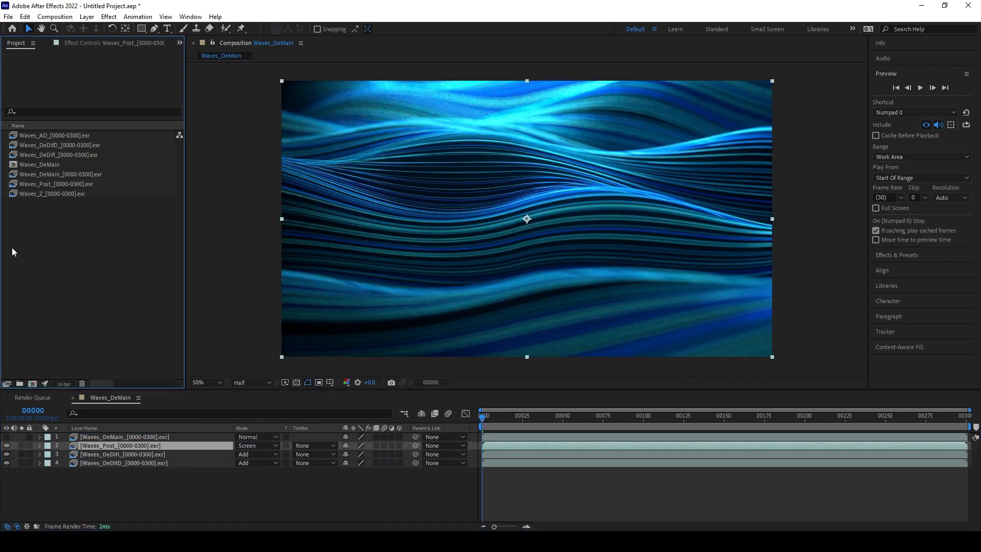
left_click(7, 445)
left_click(7, 445)
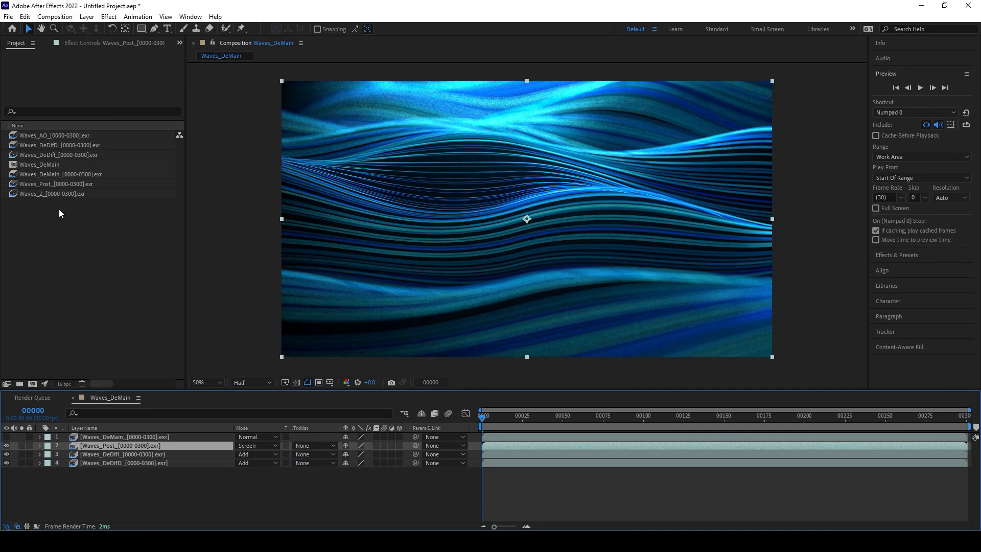
Step: Place the Waves_AO sequence above Waves_Post in Multiply blending mode and compare the image with and without it
left_click_drag(51, 136, 9, 444)
left_click(249, 446)
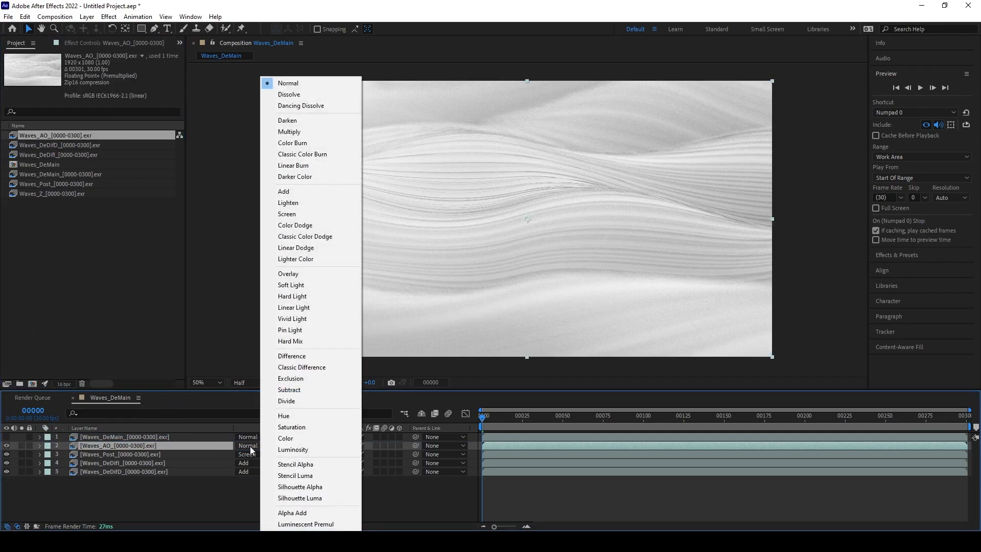
left_click(289, 132)
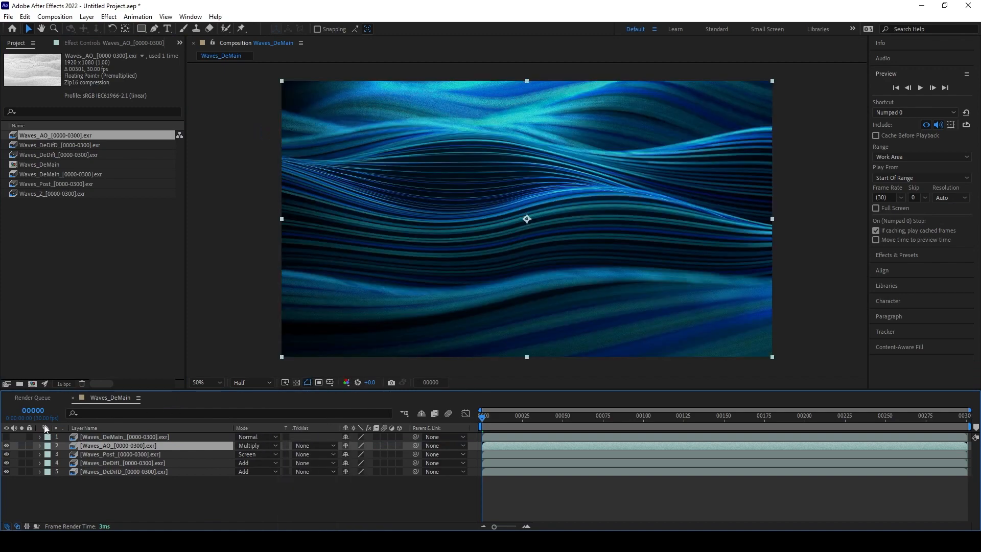
left_click(7, 445)
left_click(7, 445)
left_click(7, 445)
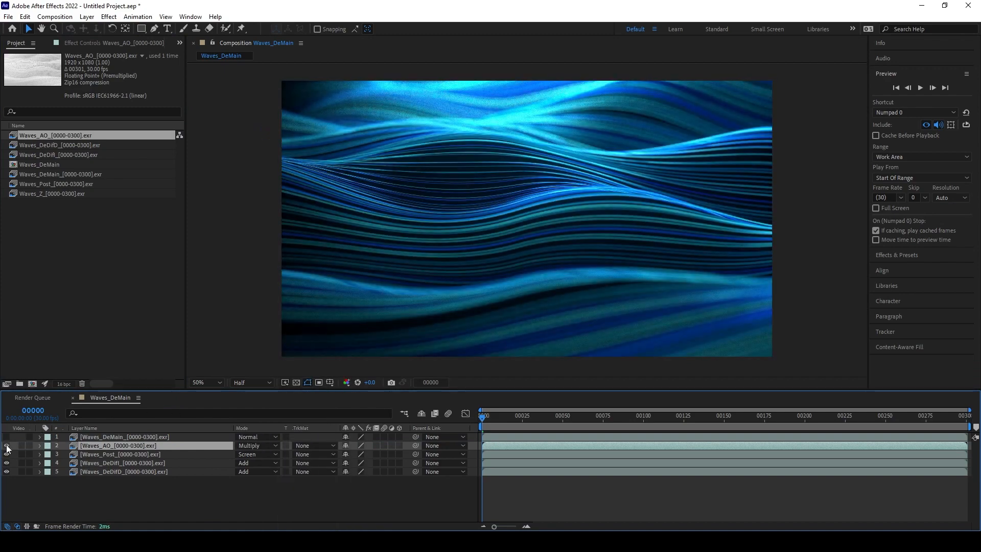
left_click(7, 445)
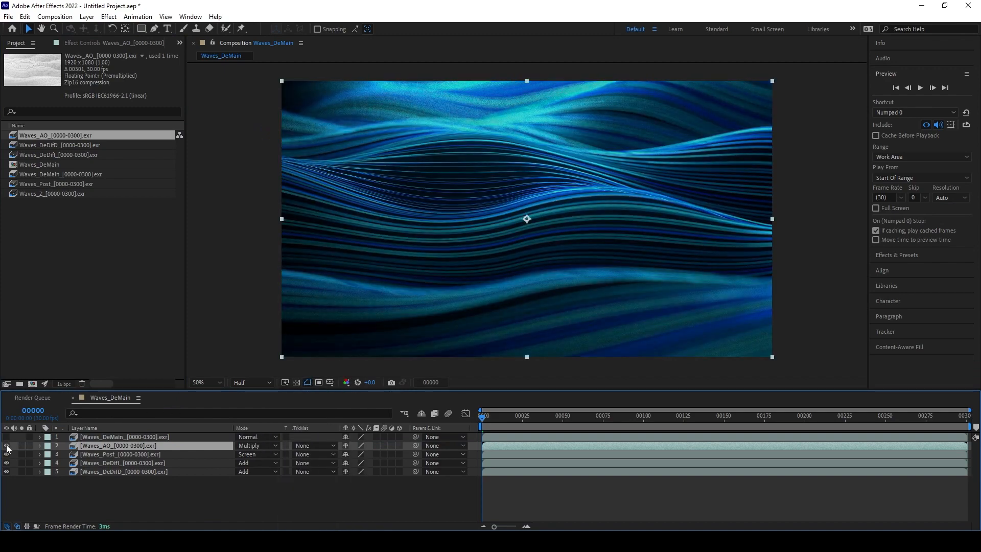
Step: Draw a large elliptical mask on the Waves_AO layer around the central and upper part of the image
left_click(141, 29)
left_click(210, 57)
middle_click_drag(527, 152, 526, 152)
left_click(145, 29)
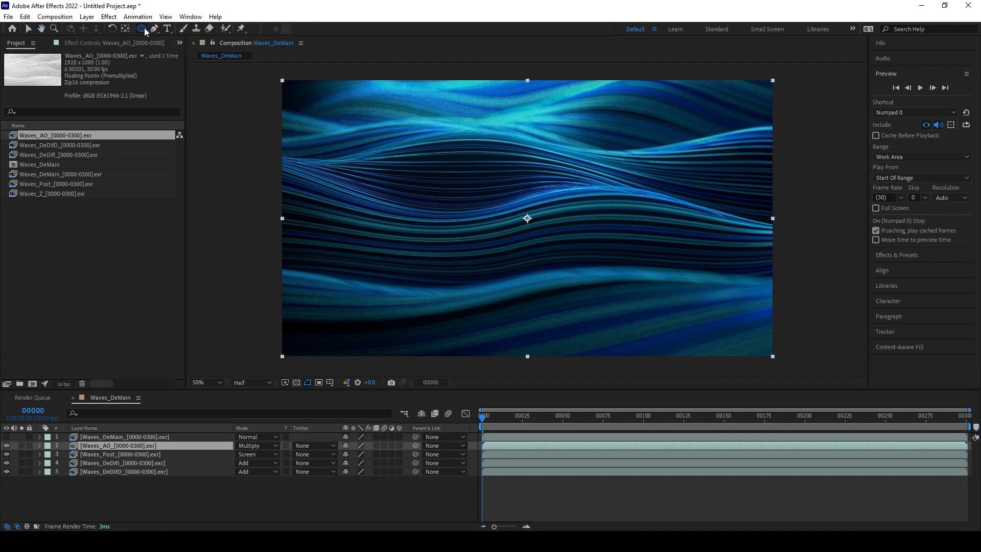
left_click_drag(371, 69, 710, 304)
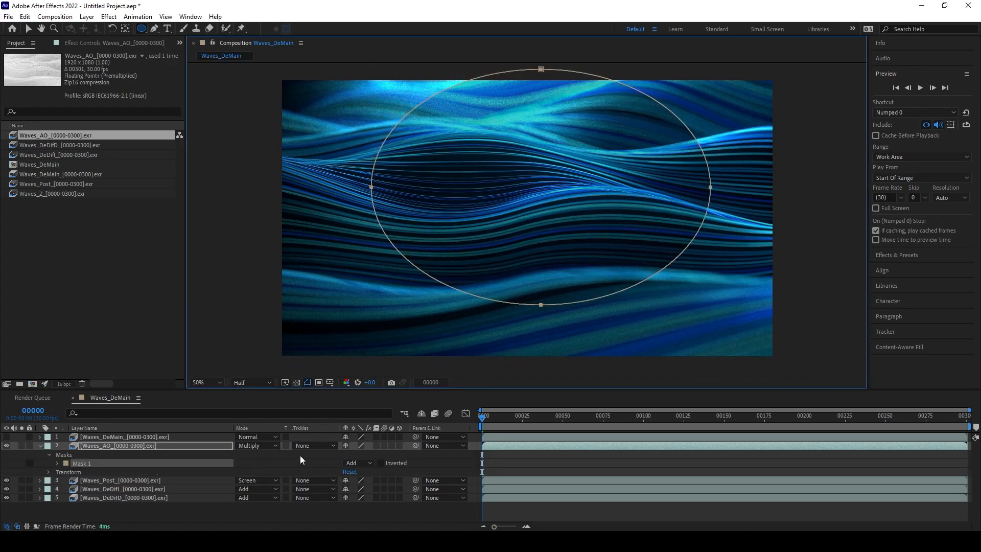
Step: Set the Waves_AO mask to Subtract and its feather to 213 pixels
left_click(357, 463)
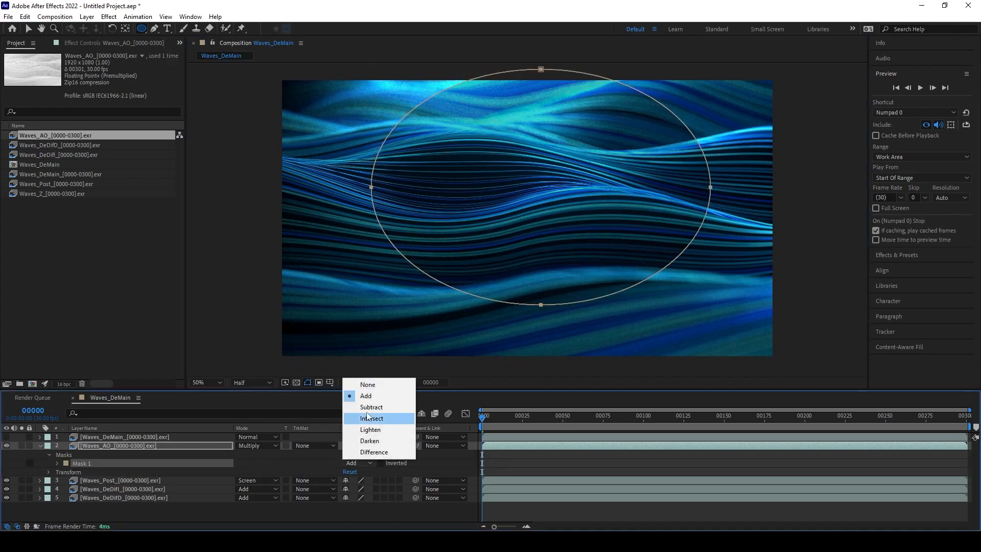
left_click(368, 409)
key("f")
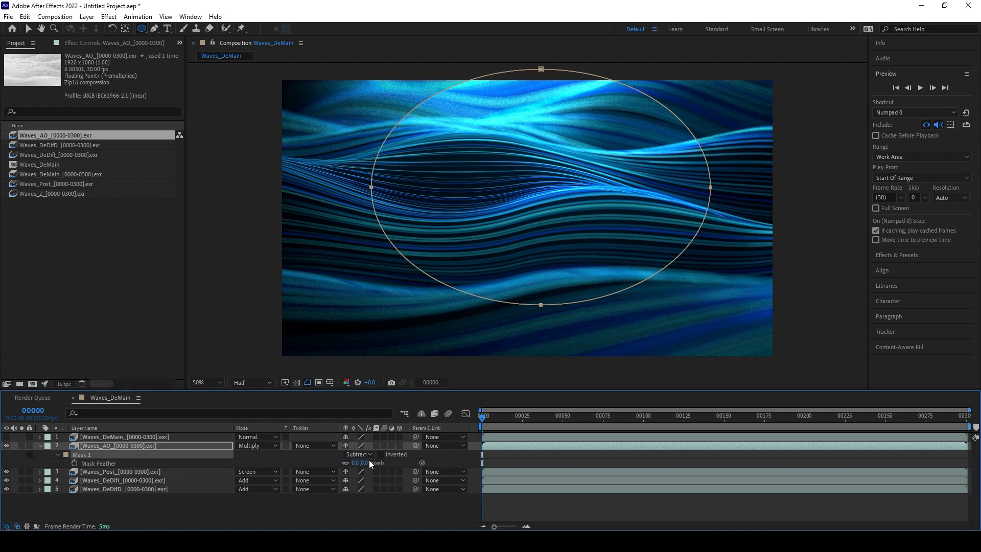
left_click_drag(366, 462, 457, 446)
key("v")
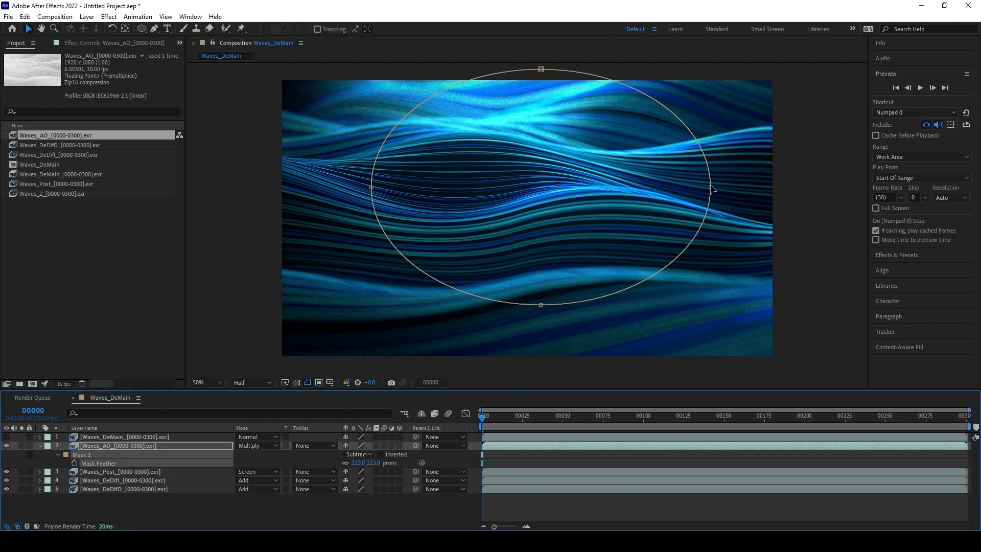
Step: Move the Waves_AO mask slightly up and to the left, and compare the image with the layer hidden and shown
double_click(710, 186)
left_click_drag(653, 191, 627, 184)
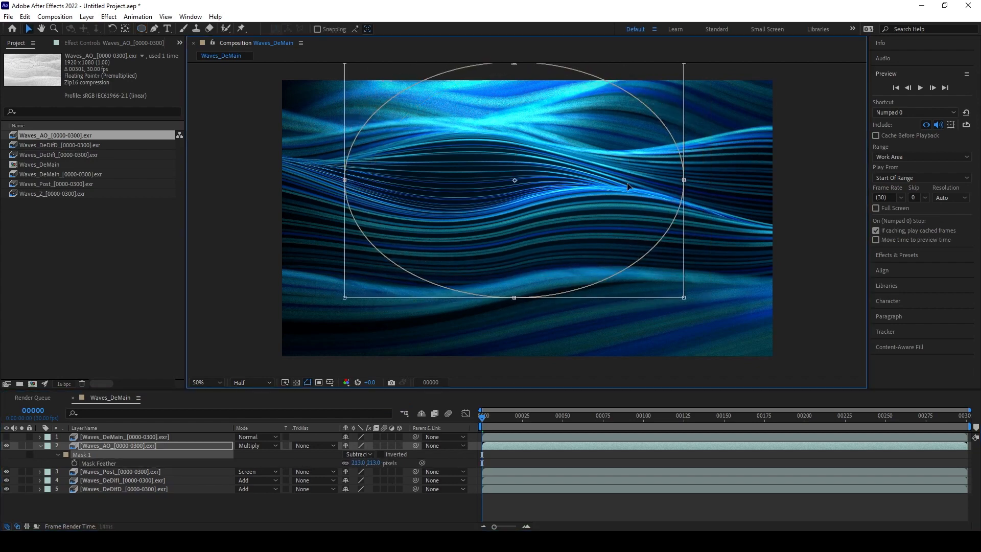
left_click(592, 458)
left_click(7, 446)
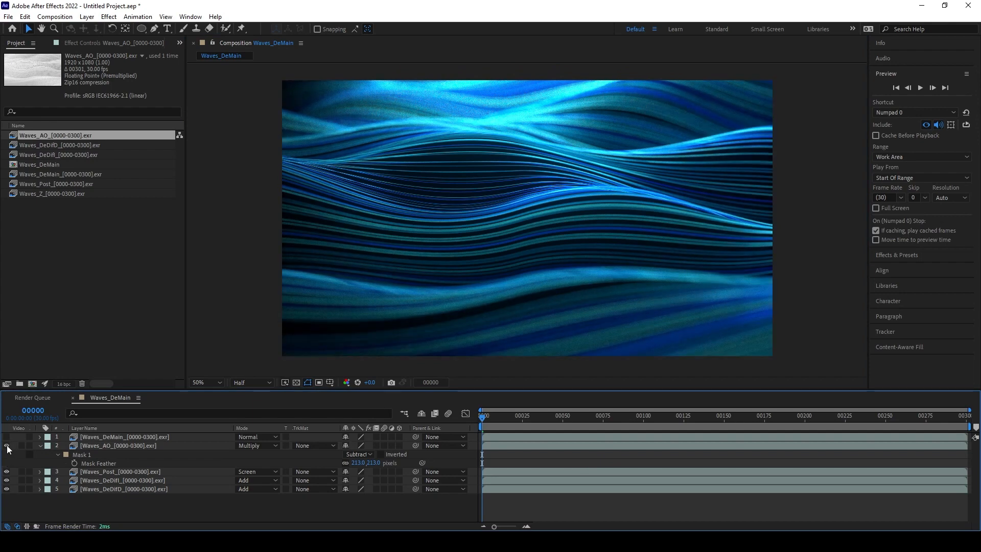
left_click(7, 446)
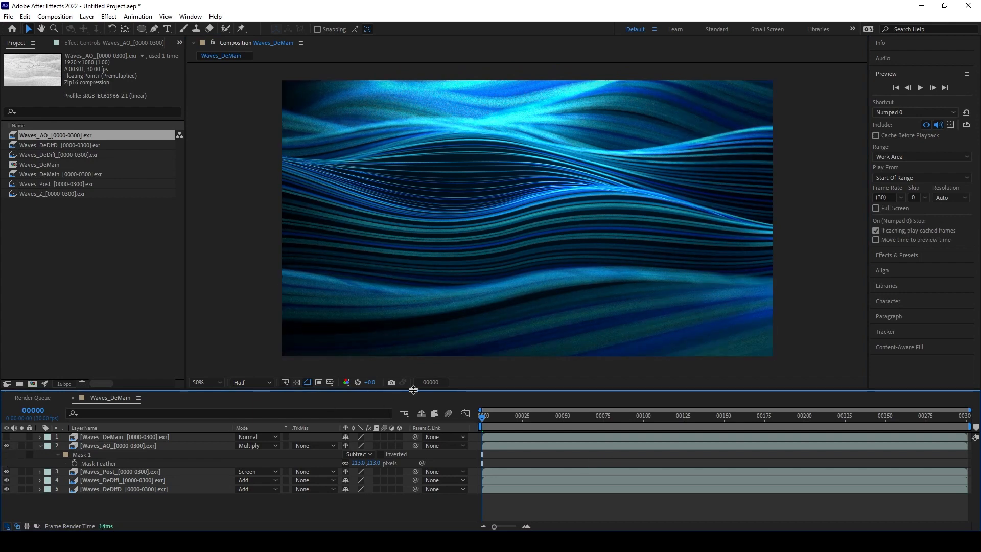
Step: Add the Waves_Z sequence to the composition directly above the Waves_AO layer
left_click(84, 272)
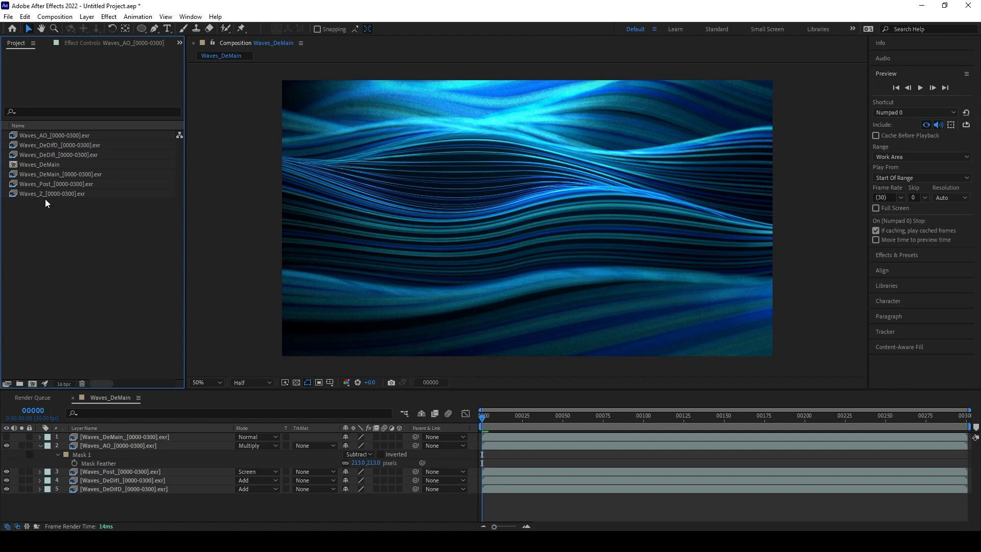
left_click_drag(46, 193, 148, 442)
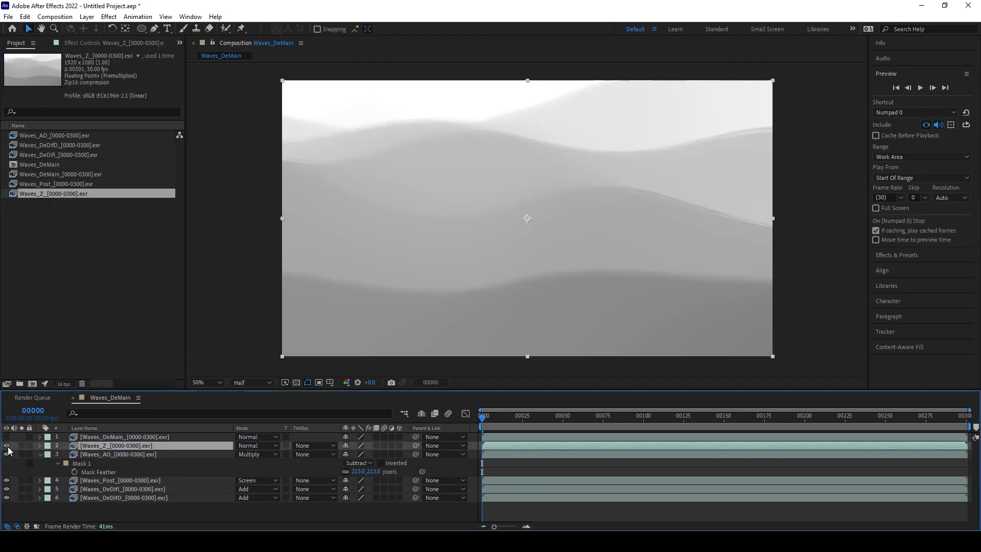
Step: Try the Add blending mode on the Waves_Z layer
left_click(270, 454)
left_click(267, 452)
left_click(258, 445)
left_click(243, 447)
key("ctrl+z")
left_click(255, 445)
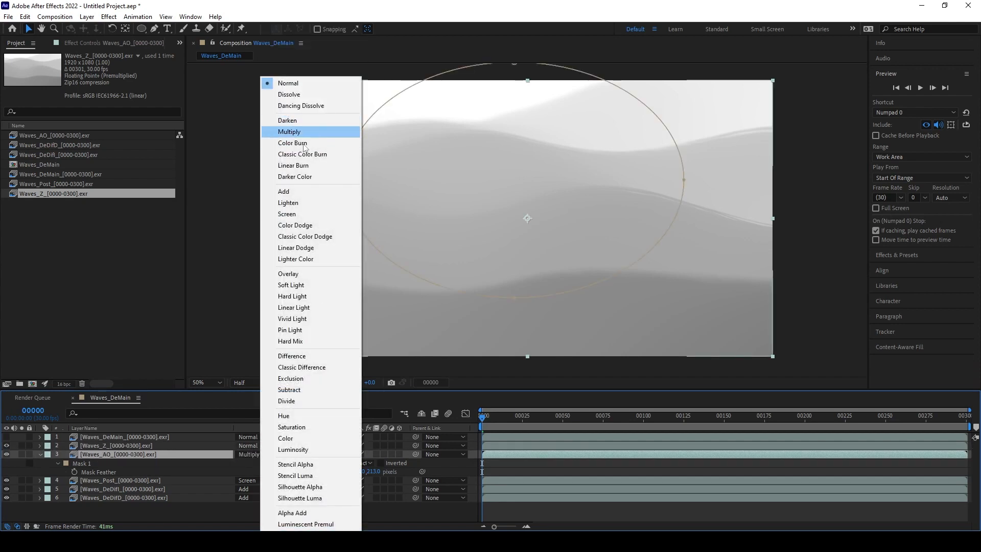
left_click(304, 191)
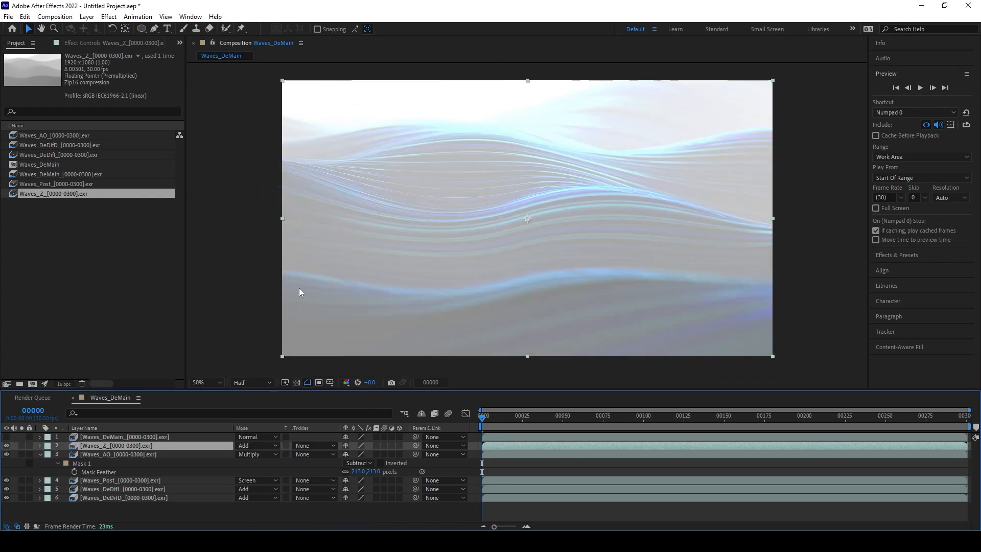
Step: Set the Waves_Z layer to Multiply blending and compare the image with the layer hidden and shown
left_click(260, 446)
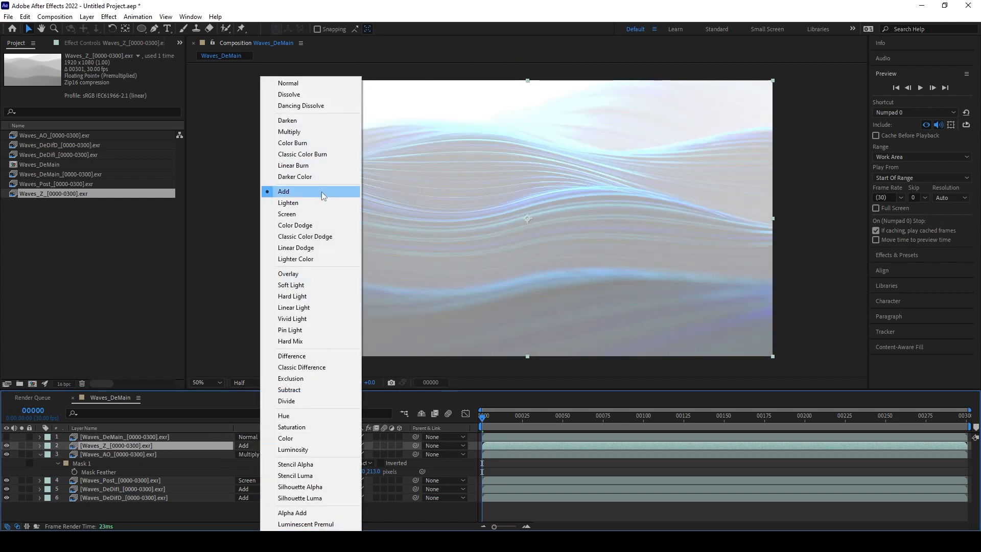
left_click(309, 131)
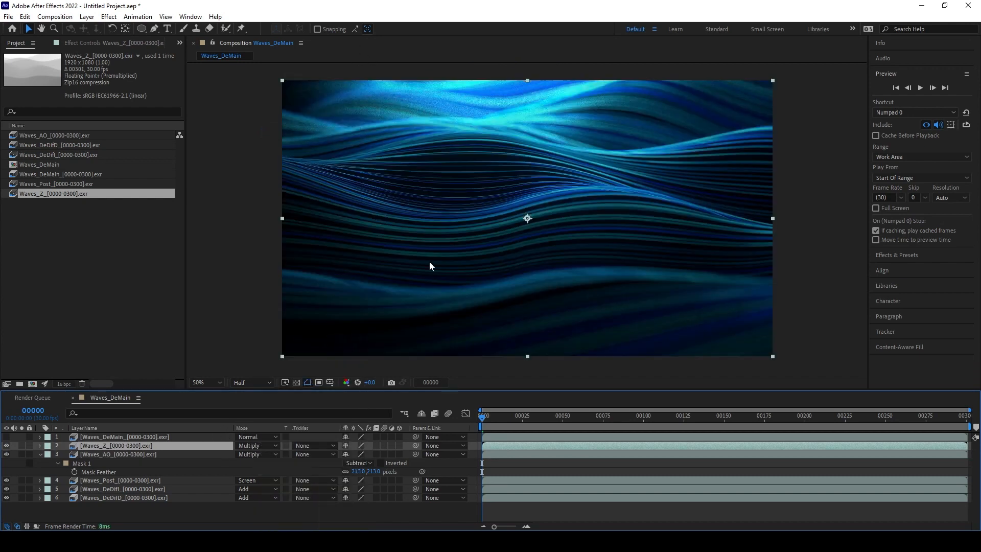
left_click(6, 446)
left_click(7, 445)
left_click(8, 446)
left_click(7, 446)
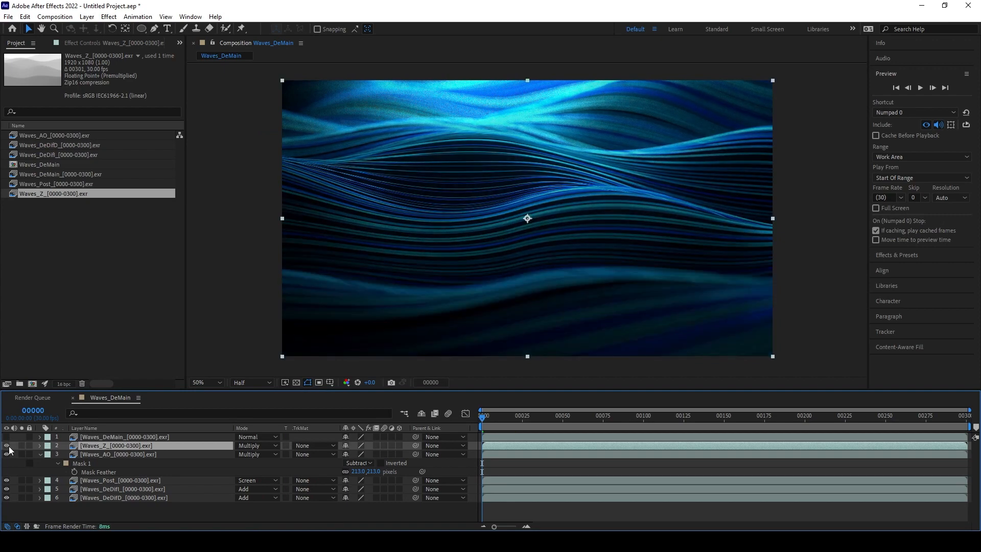
Step: Copy the Waves_AO layer's mask onto the Waves_Z layer and move the copy slightly lower in the image
left_click(89, 463)
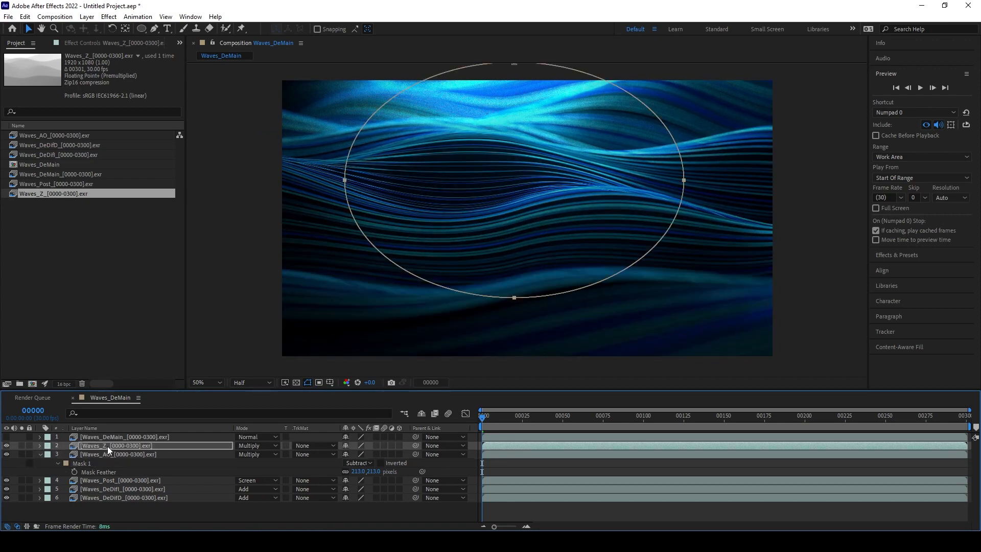
double_click(684, 181)
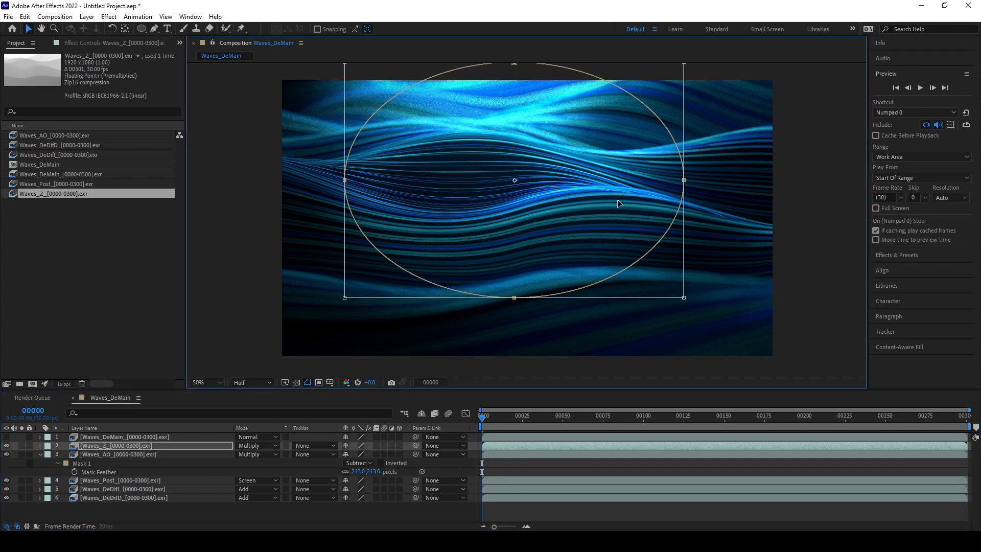
mouse_move(619, 199)
left_mouse_down()
mouse_move(621, 225)
mouse_move(621, 213)
left_mouse_up()
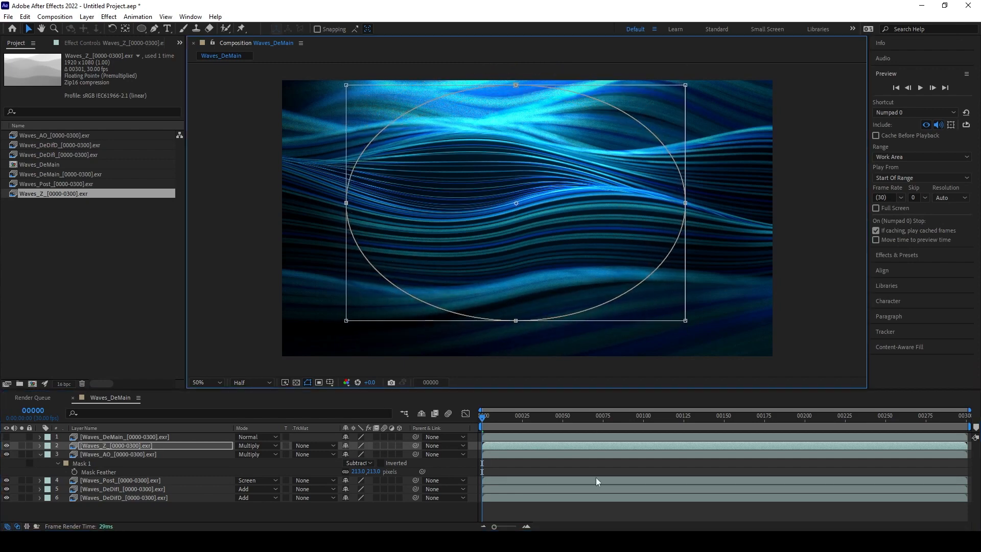
left_click(577, 510)
Step: Compare the composite with the masked Waves_Z layer hidden and shown
left_click(6, 446)
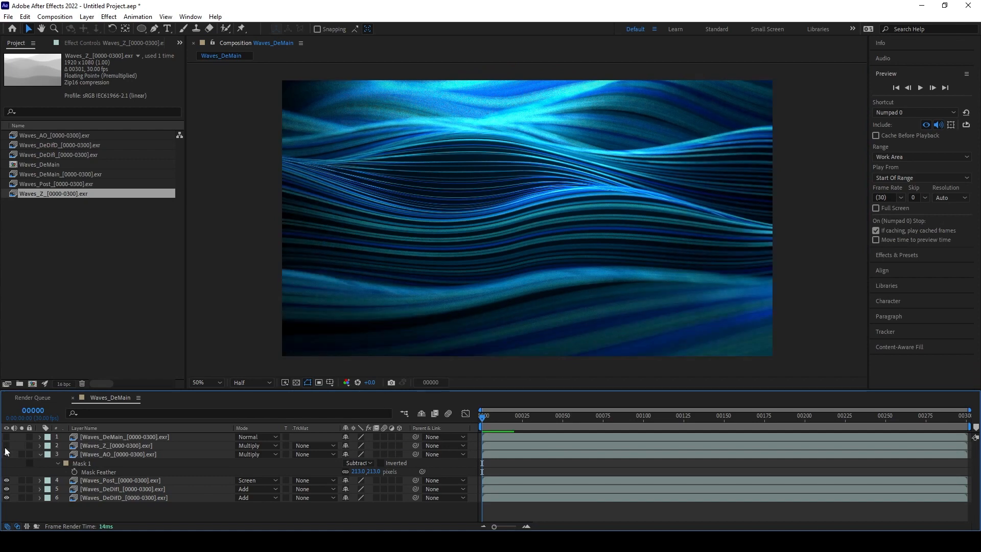
left_click(6, 447)
left_click(6, 446)
left_click(6, 446)
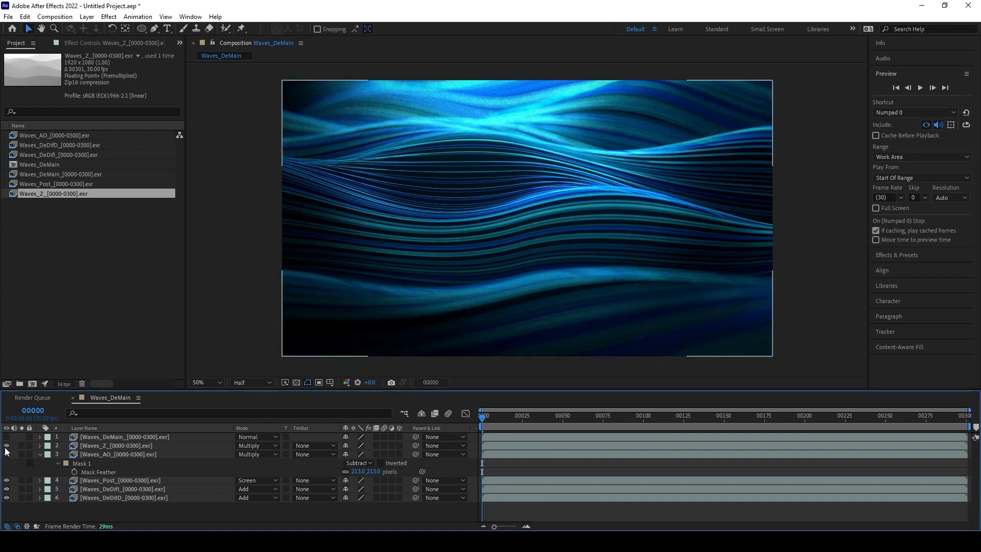
left_click(6, 446)
left_click(6, 445)
Step: Add an adjustment layer on top of all layers in the Waves_DeMain composition
left_click(57, 217)
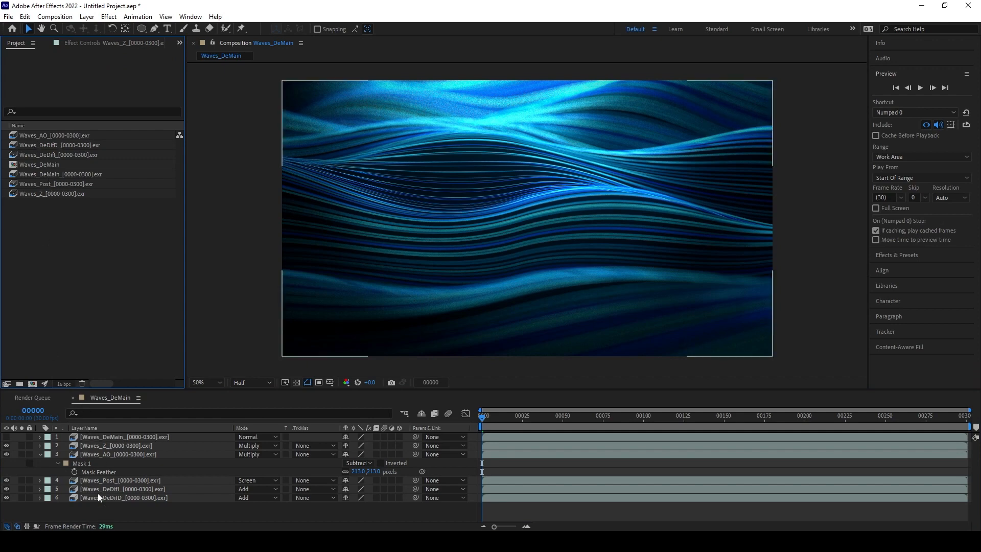
right_click(103, 510)
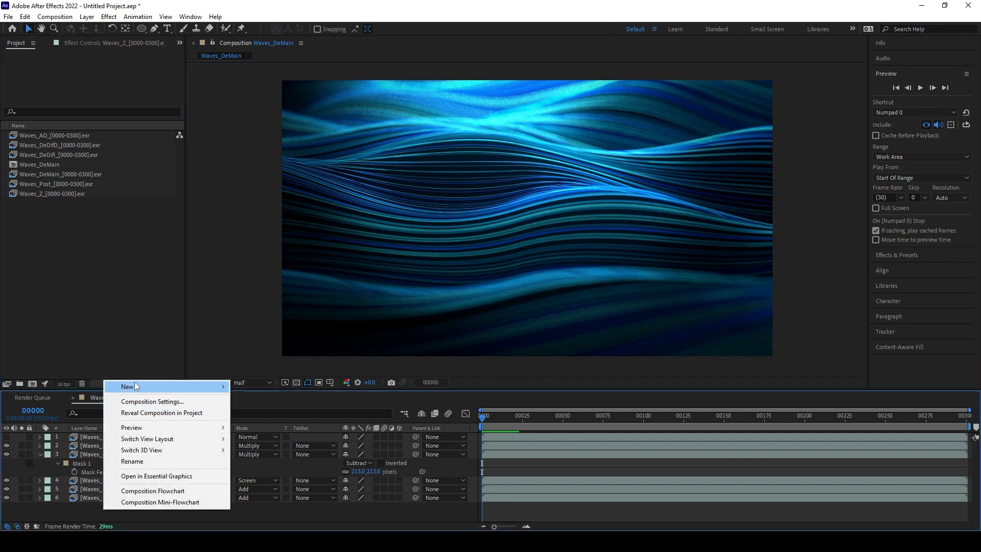
mouse_move(137, 387)
left_click(270, 468)
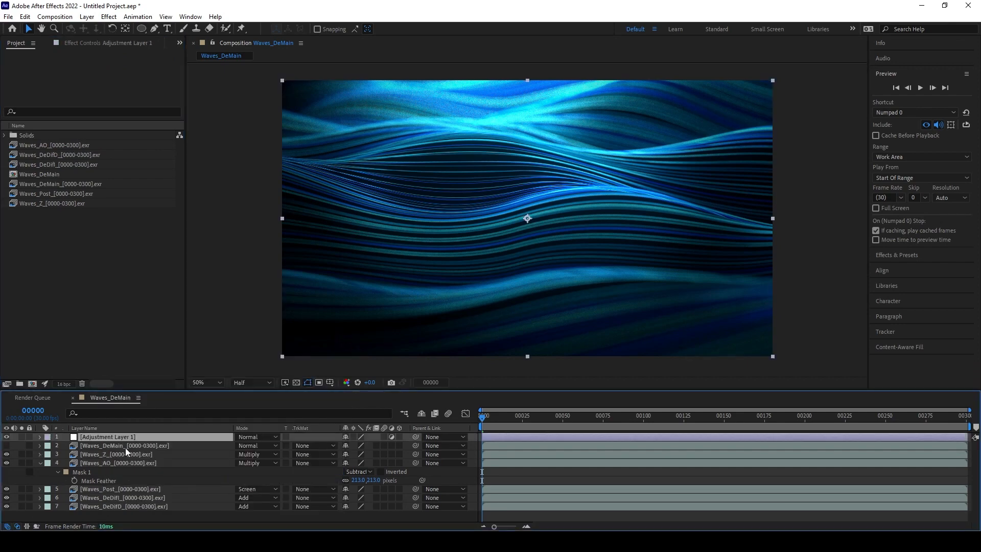
Step: Apply Curves to the adjustment layer and shape a slight S-curve on the RGB channel for more contrast
key("ctrl+space")
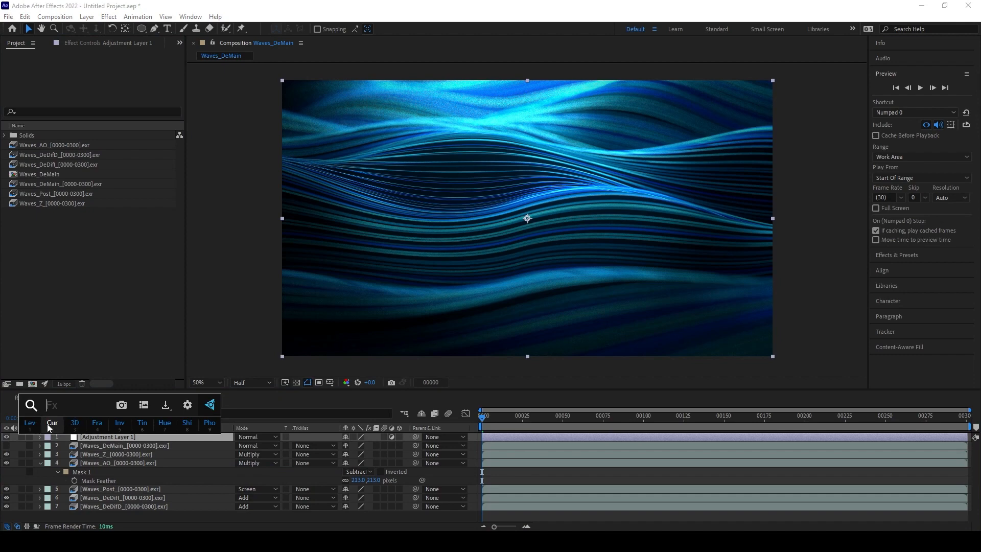
key("Escape")
left_click(91, 43)
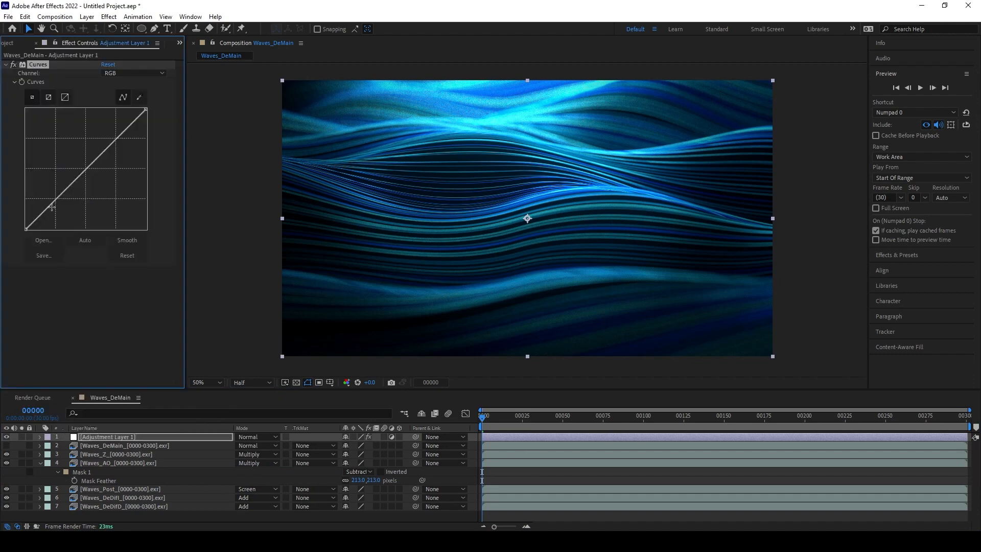
mouse_move(52, 206)
left_mouse_down()
mouse_move(65, 208)
mouse_move(58, 197)
left_mouse_up()
left_click_drag(114, 143, 116, 137)
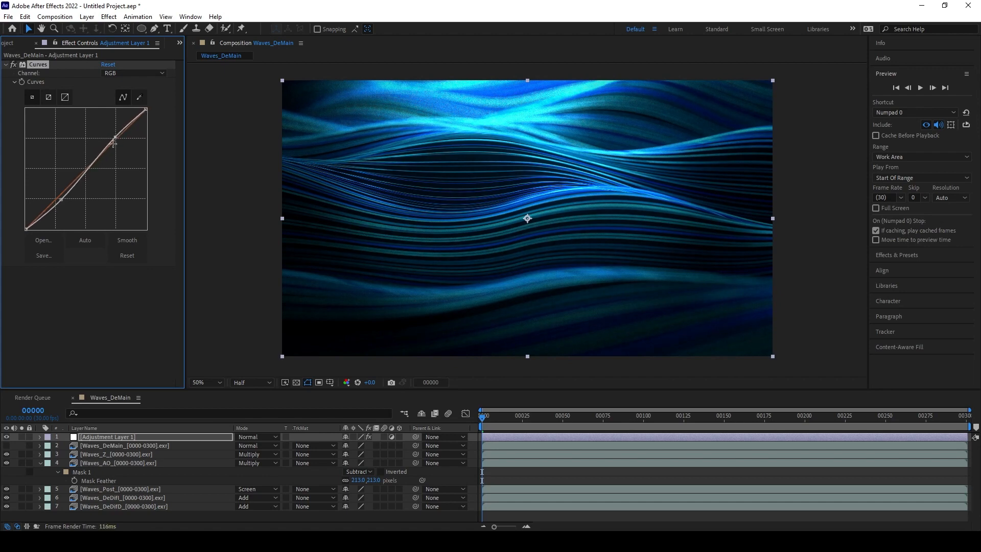
left_click(7, 437)
Step: Enlarge the Waves_Z layer's elliptical mask to nearly the full image height and reposition it around the image centre
left_click(113, 453)
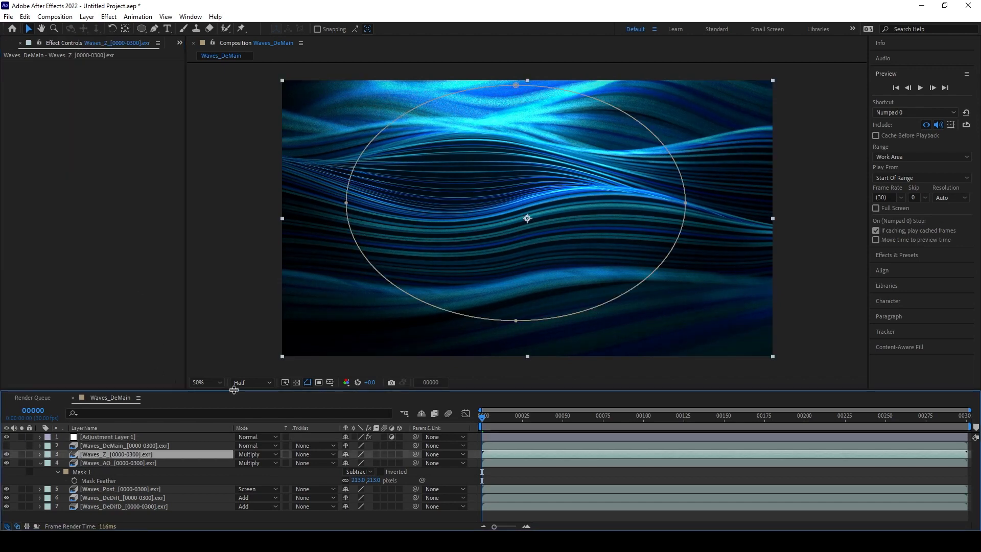
double_click(685, 203)
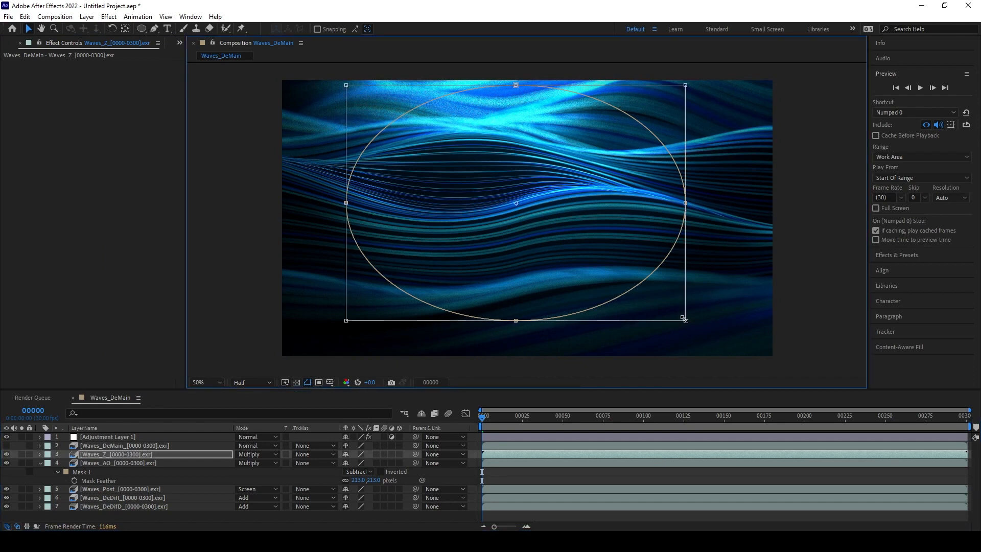
left_click_drag(684, 319, 790, 381, "shift")
left_click_drag(683, 272, 655, 252)
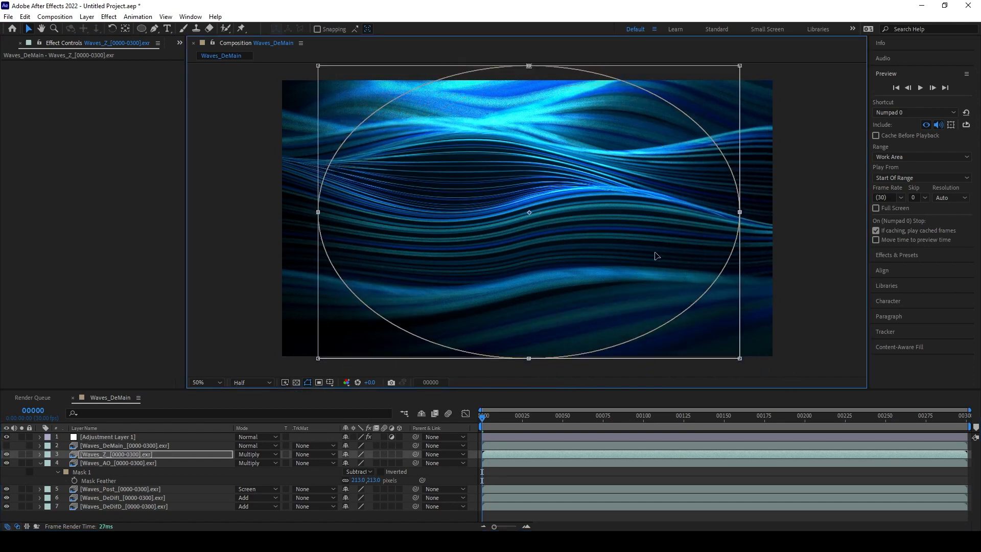
left_click(630, 476)
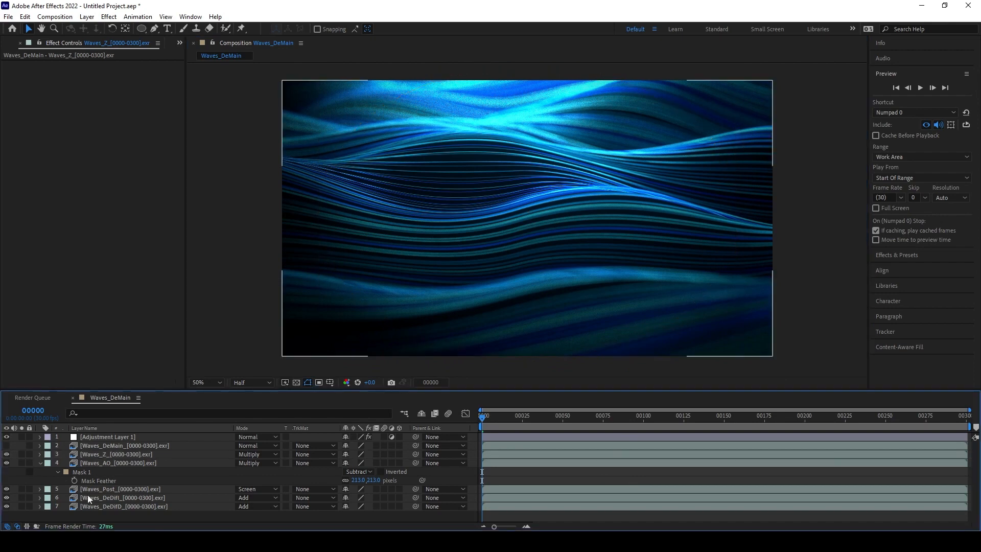
Step: Compare the image with the Waves_Z layer hidden and shown, and collapse the Waves_AO layer's mask properties
left_click(7, 455)
left_click(7, 455)
left_click(7, 455)
left_click(7, 455)
left_click(40, 462)
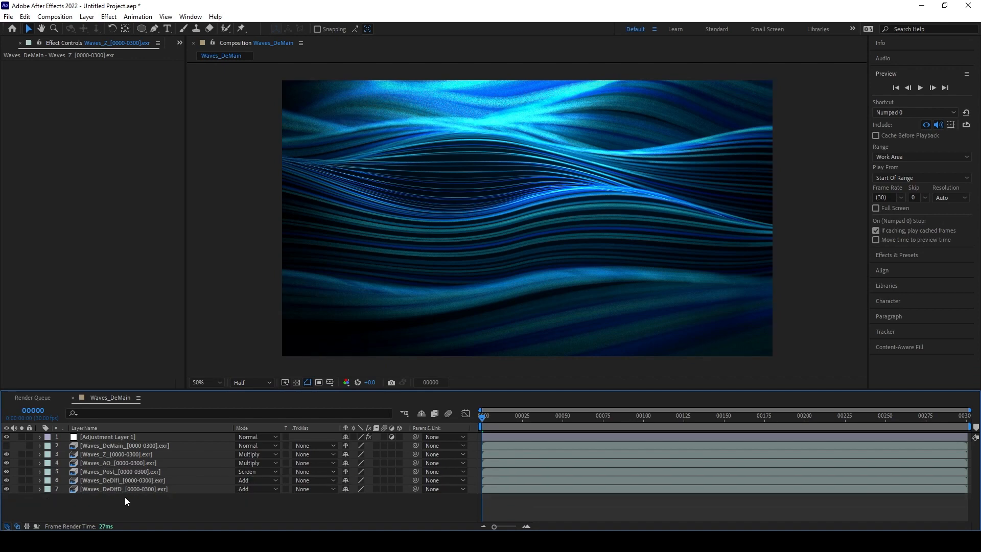
right_click(125, 504)
left_click(85, 501)
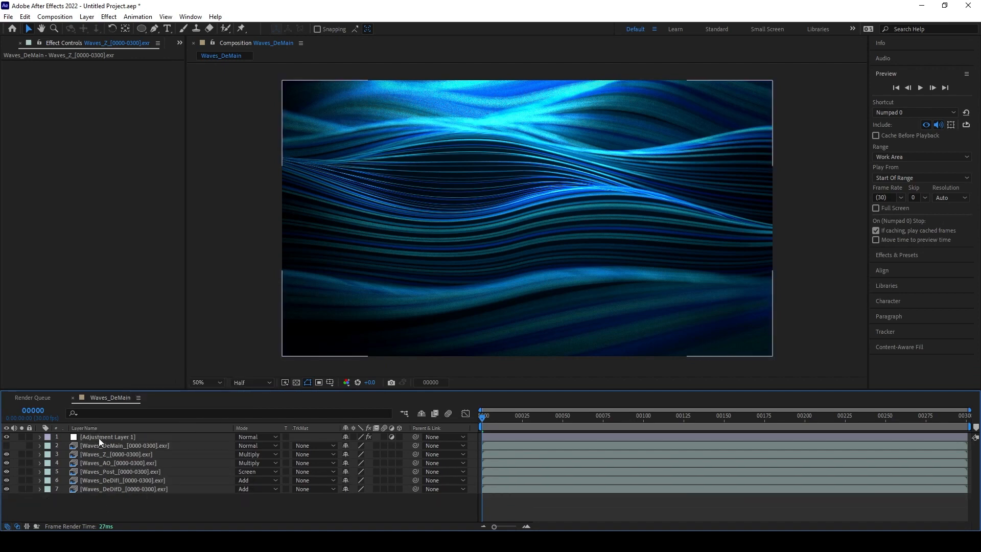
Step: Place composition marker 1 at frame 0 and marker 2 at frame 300
left_click(99, 437)
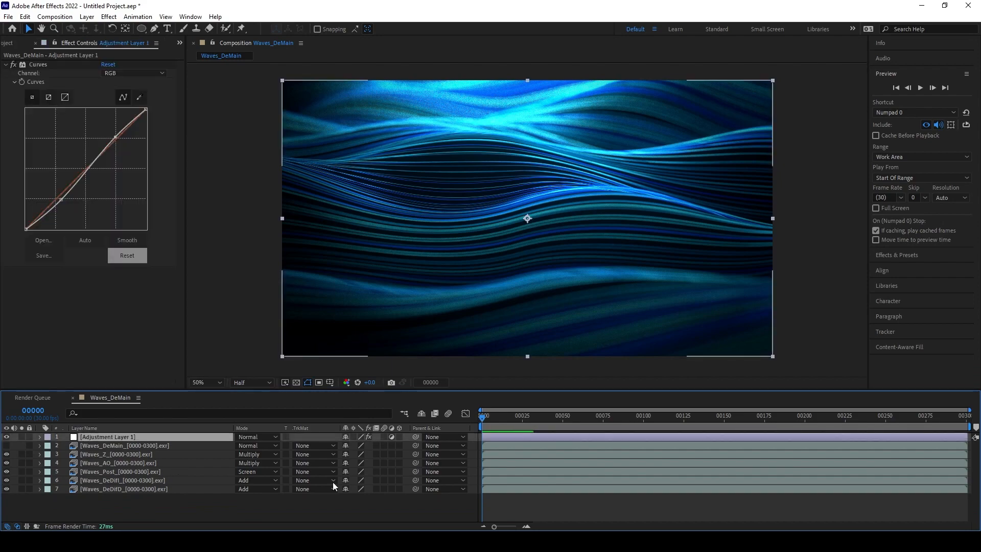
left_click_drag(506, 420, 404, 415)
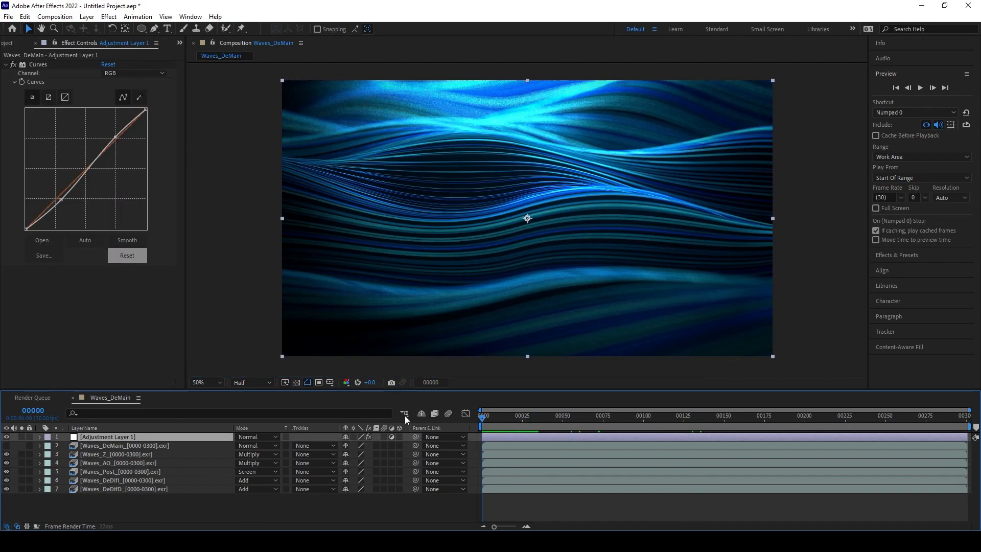
key("shift+1")
left_click_drag(596, 419, 969, 425)
key("shift+2")
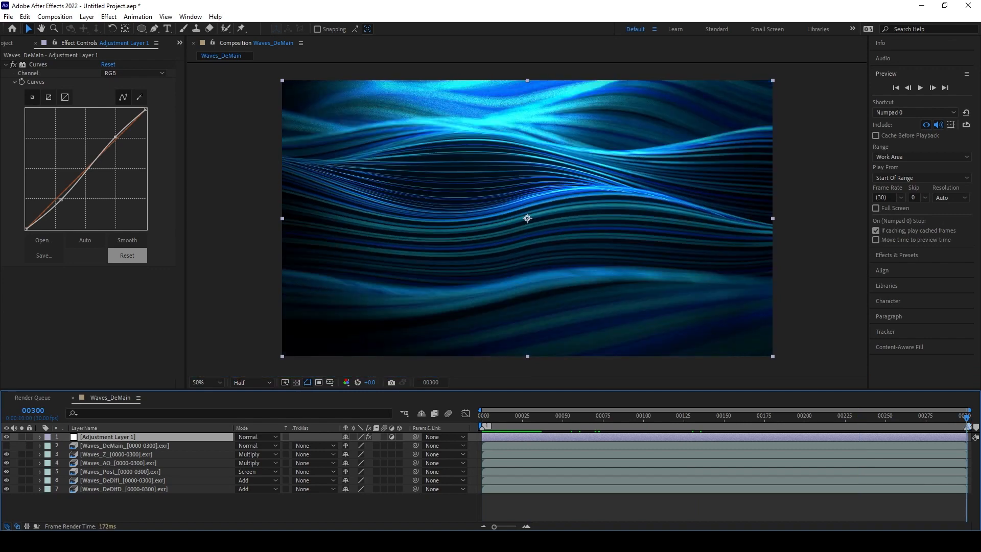
Step: Check the loop by jumping repeatedly between markers 1 and 2 and playing back the composition
key("1")
key("2")
key("1")
key("2")
key("1")
key("2")
key("space")
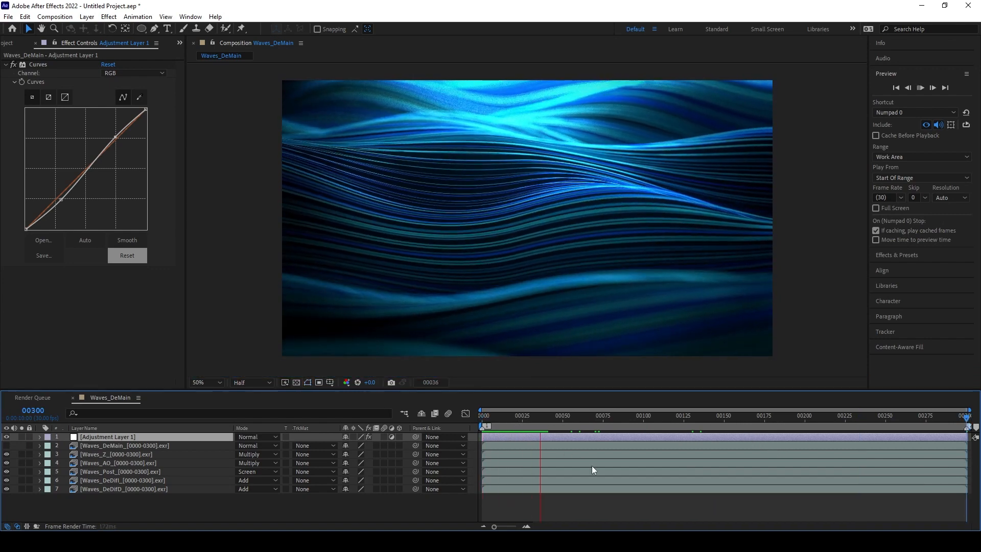
left_click(517, 419)
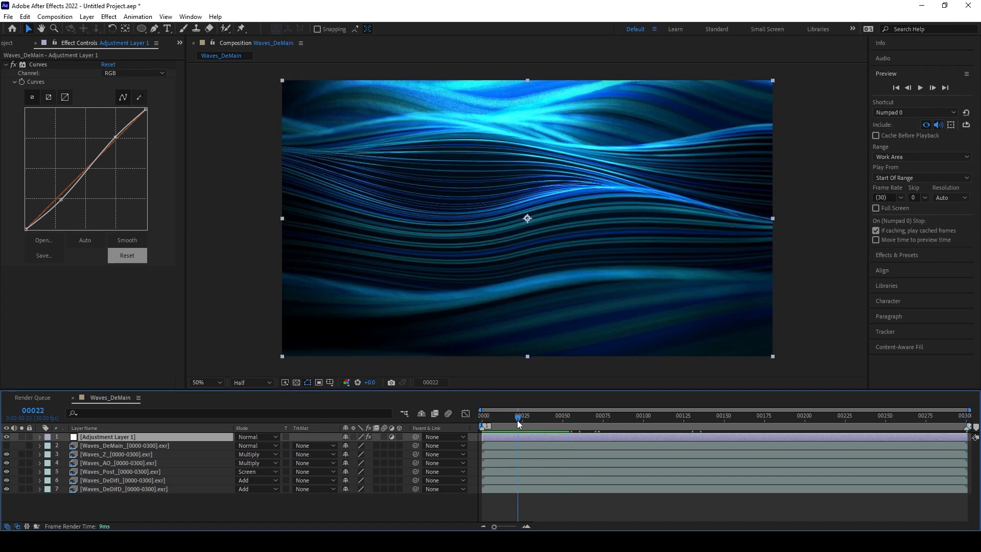
left_click(130, 501)
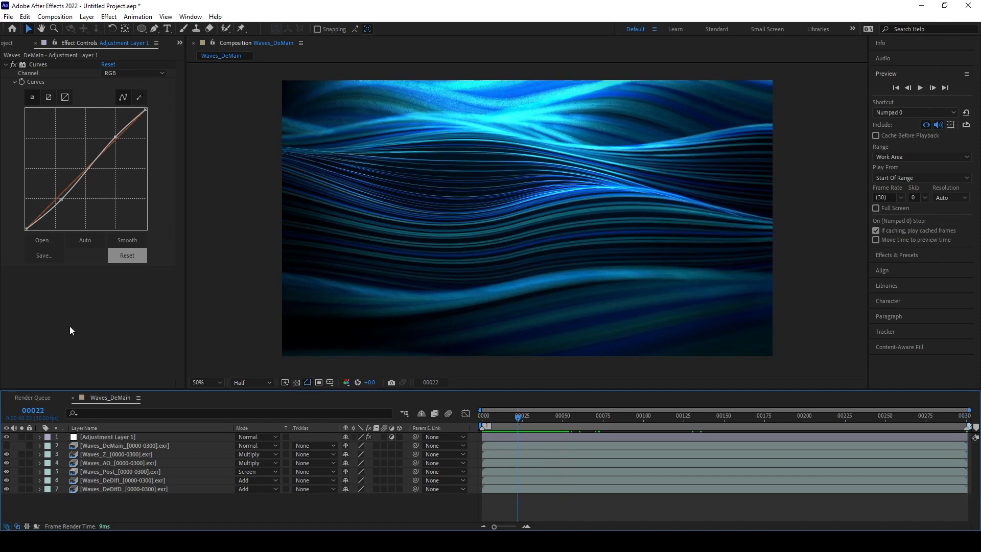
Step: Duplicate the adjustment layer and delete the Curves effect from the upper copy
left_click(8, 45)
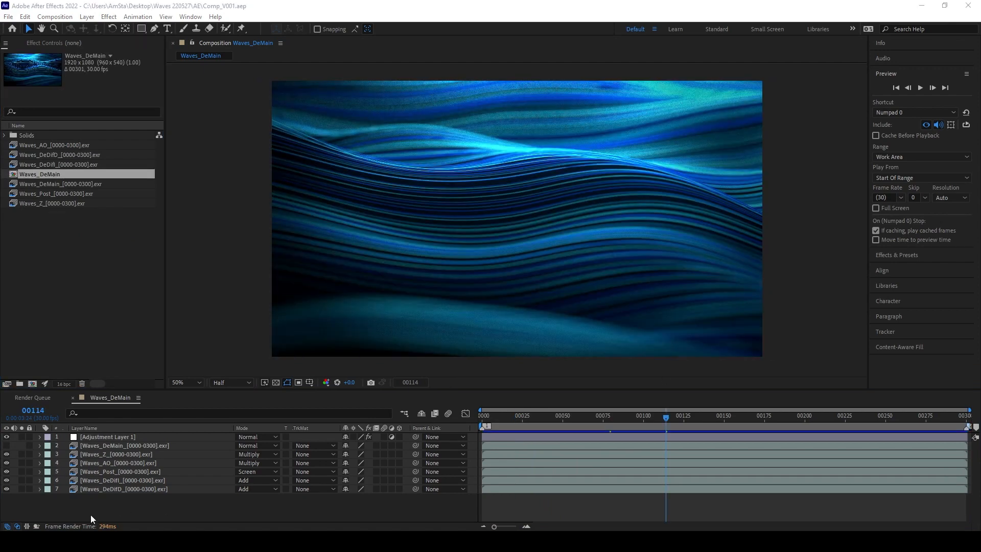
left_click(85, 360)
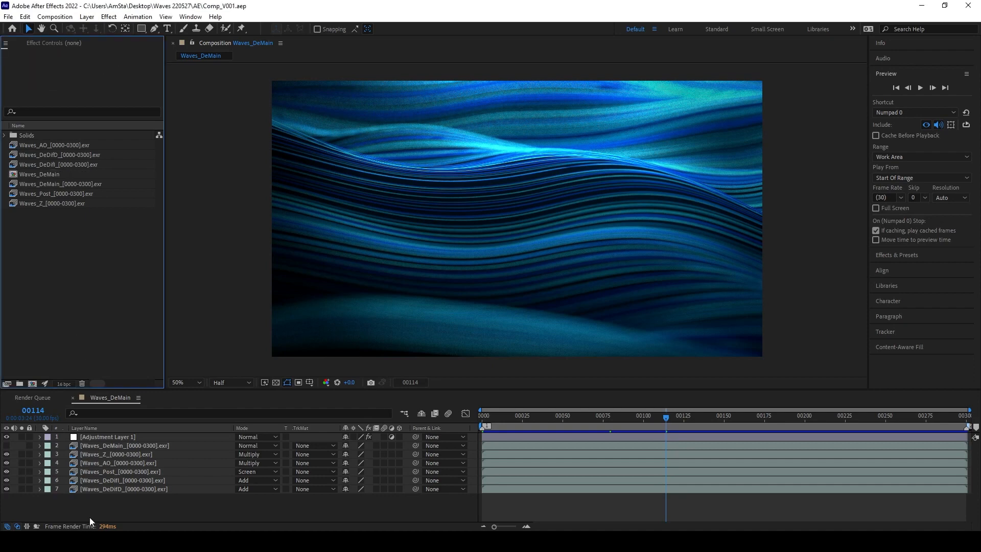
left_click(103, 439)
key("ctrl+d")
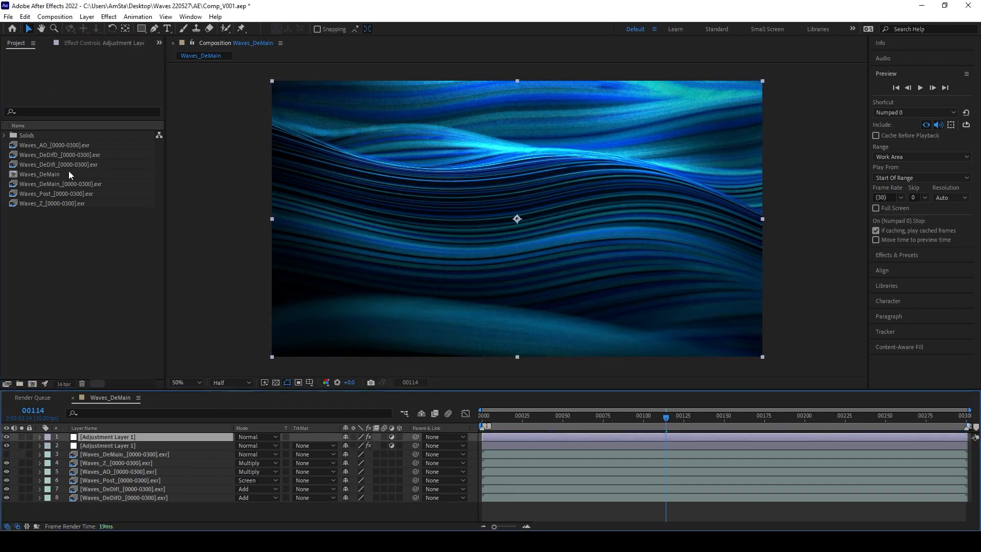
left_click(80, 45)
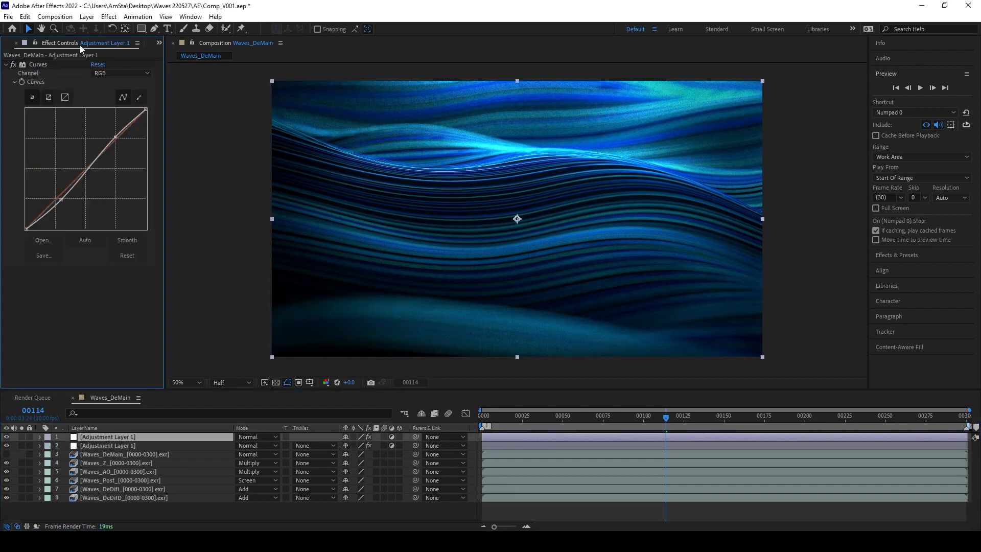
left_click(36, 65)
key("Delete")
Step: Apply Fast Box Blur to the upper adjustment layer with a blur radius of 7
key("ctrl+space")
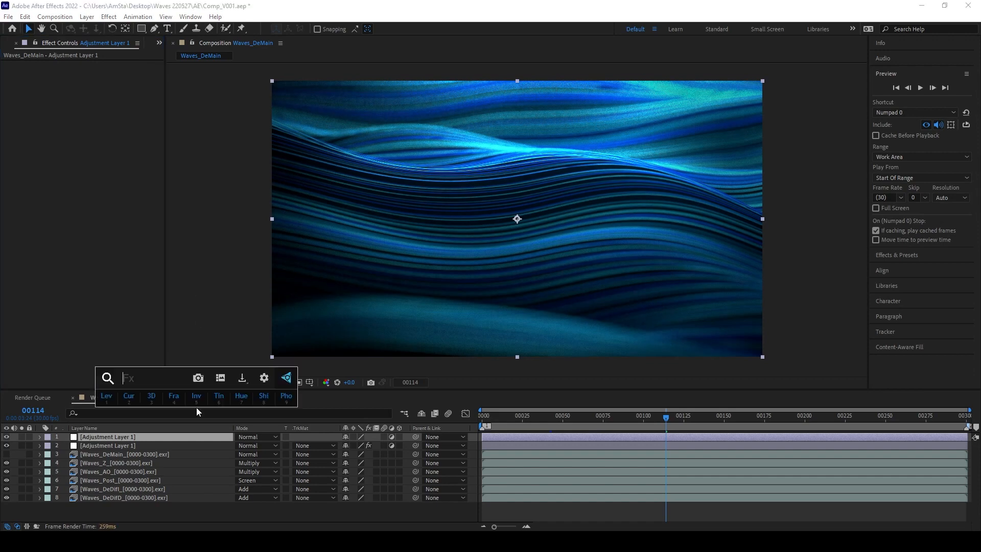
type("fast")
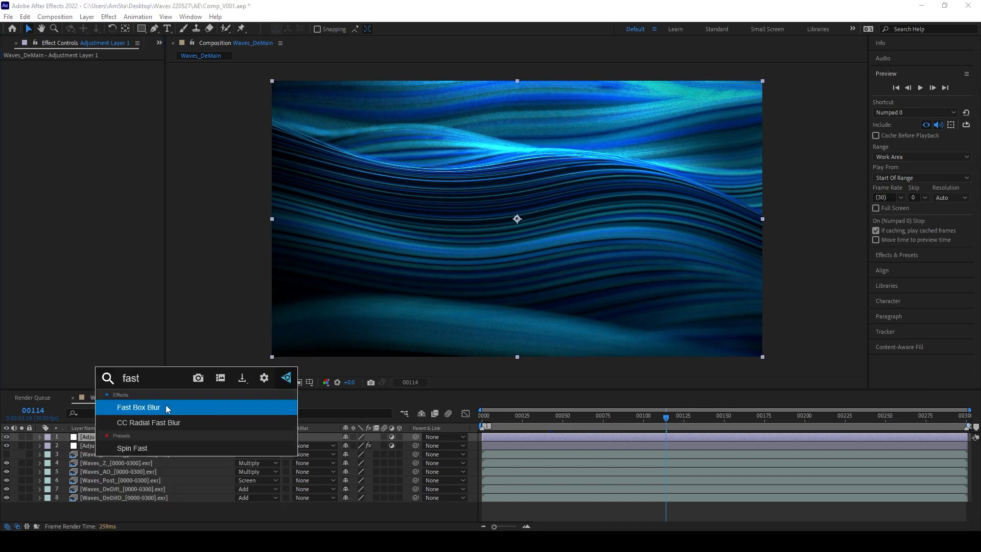
left_click(166, 404)
left_click_drag(94, 73, 101, 74)
left_click(93, 74)
type("7")
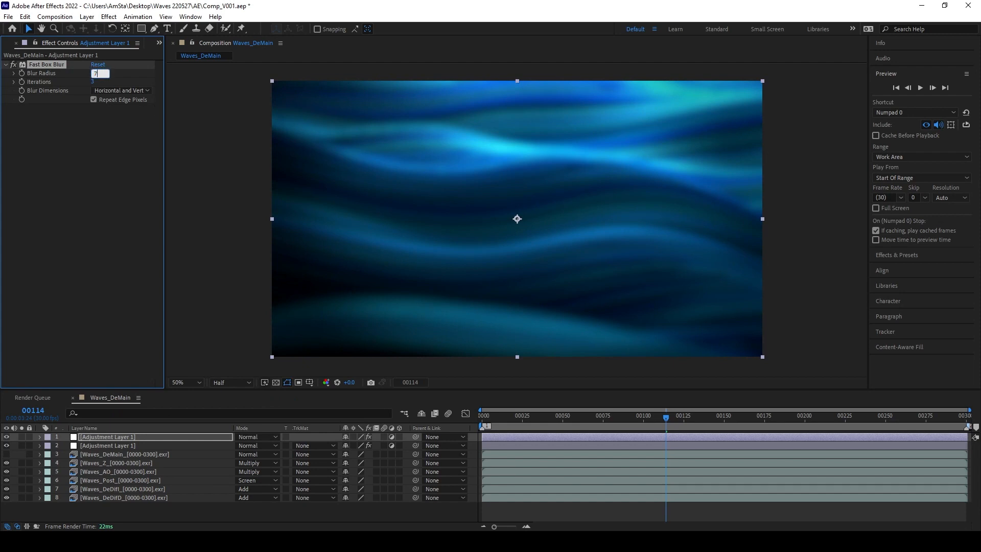
key("Return")
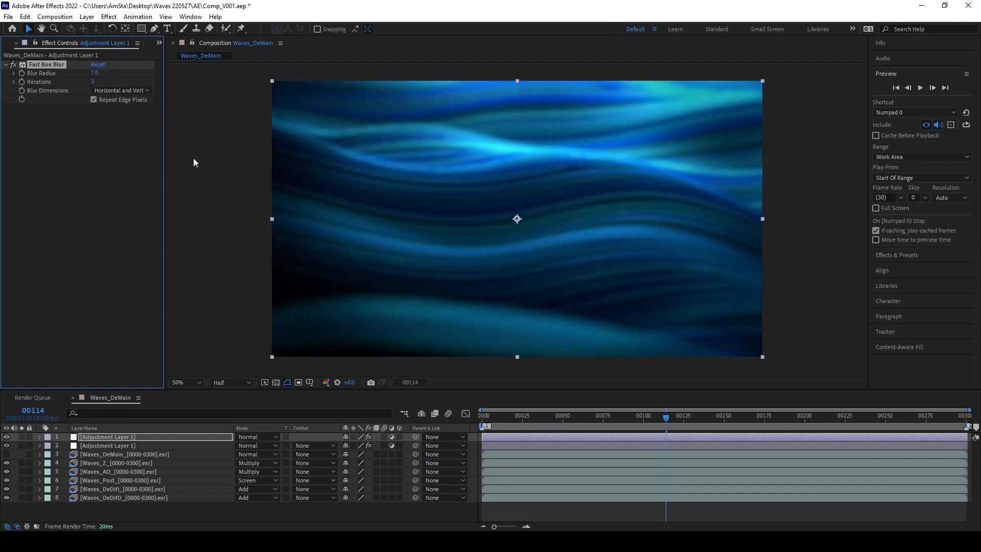
left_click(121, 438)
key("ctrl+space")
left_click(106, 514)
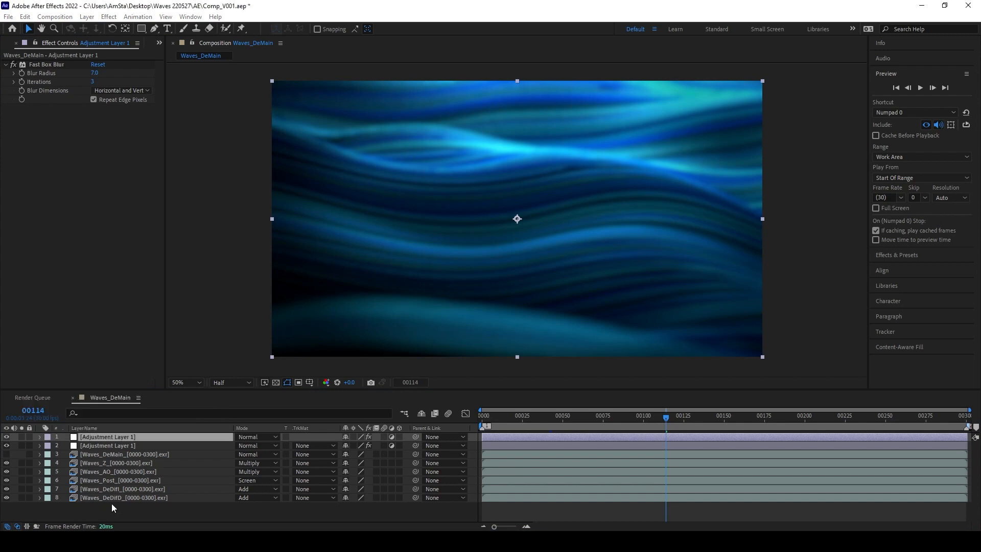
Step: Draw a rectangular mask across the full image width on the blur adjustment layer and move it up to cover roughly the upper third
left_click(127, 437)
left_click(141, 28)
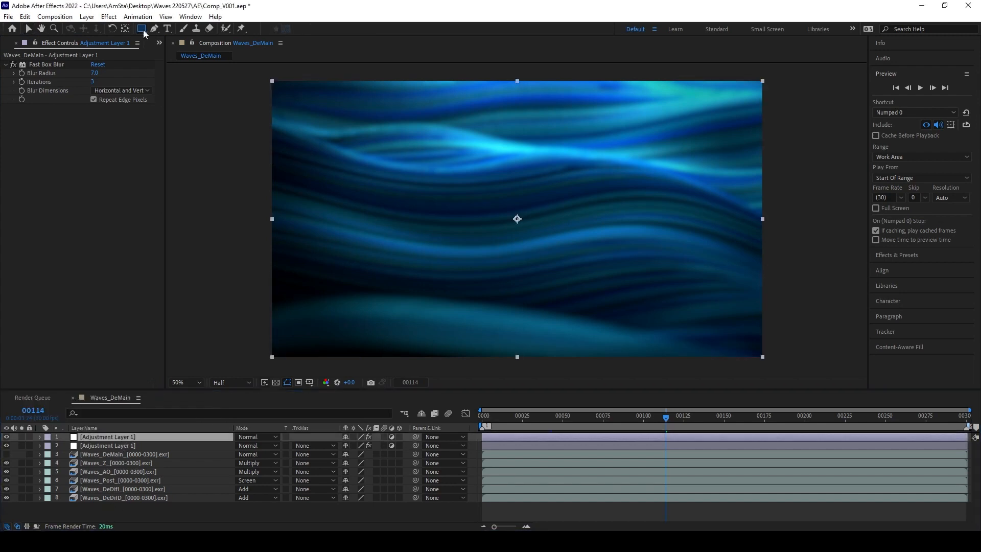
left_click_drag(253, 71, 827, 205)
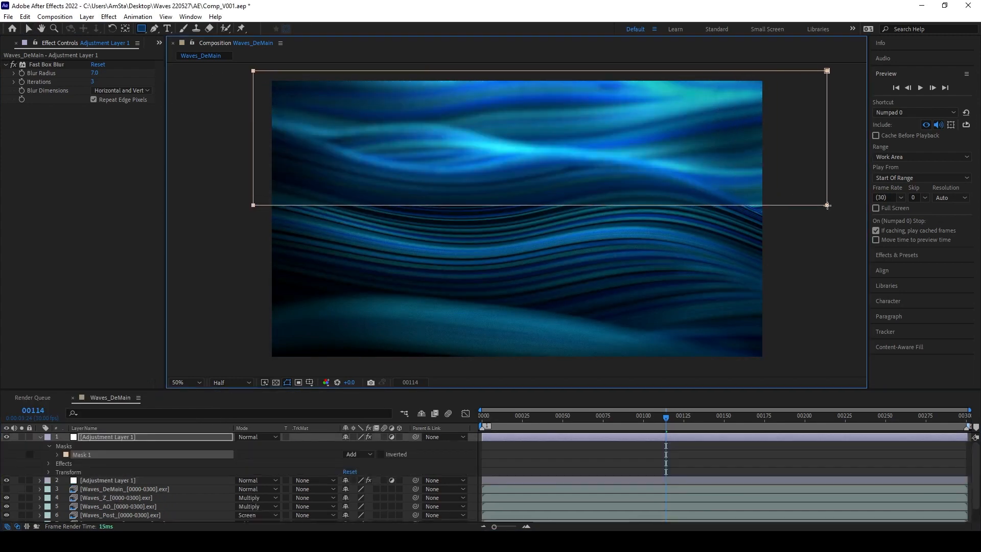
key("v")
double_click(826, 70)
left_click_drag(743, 131, 728, 93)
Step: Feather the blur layer's mask by 226 pixels and move the mask further up in the image
key("f")
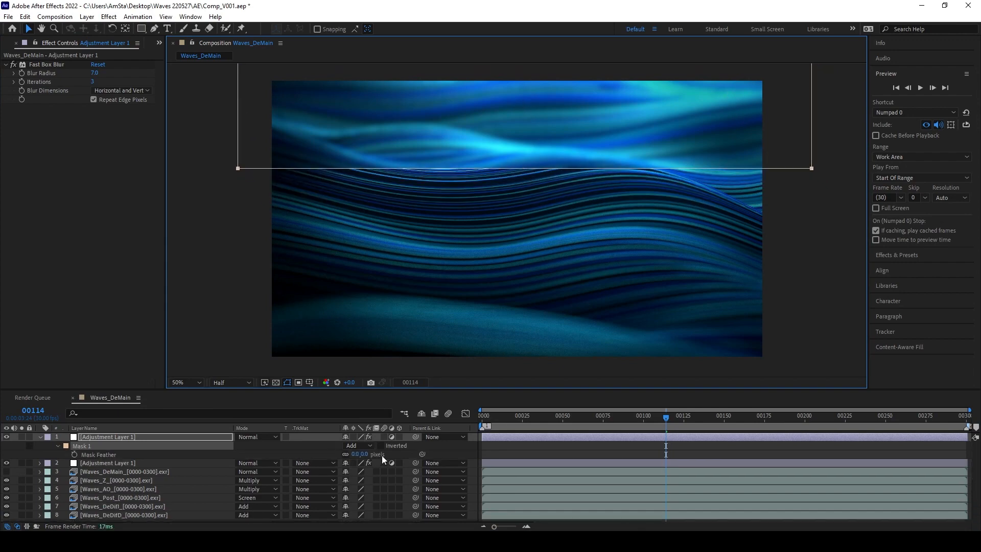
left_click_drag(365, 453, 450, 442)
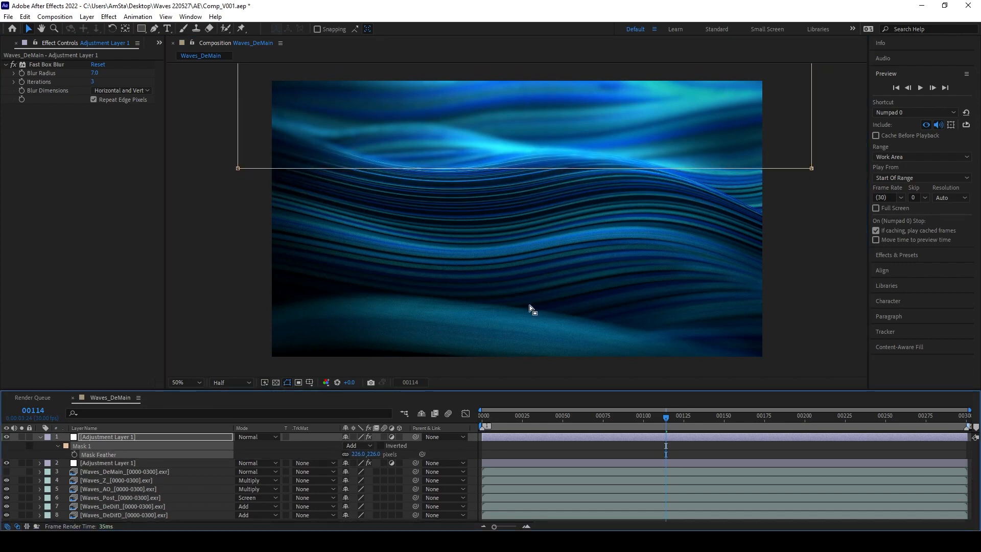
double_click(809, 168)
left_click_drag(753, 148, 752, 125)
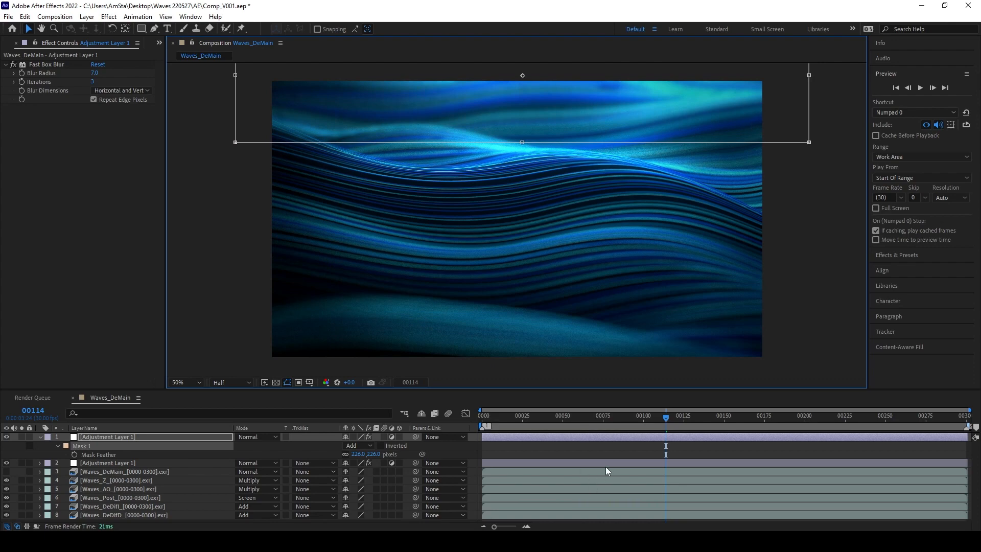
left_click(609, 452)
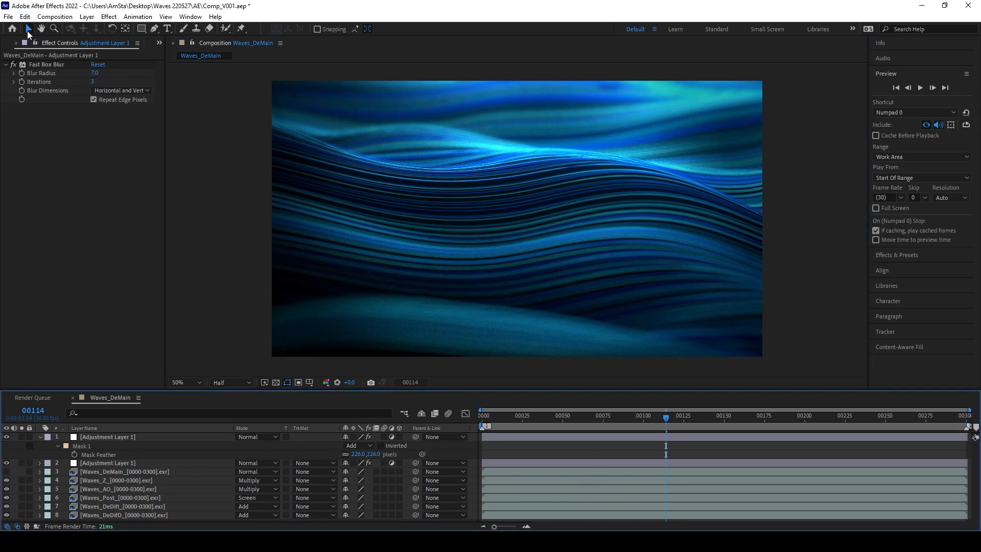
Step: Add the Waves_Z footage directly below the two adjustment layers and set its blending mode to Multiply
left_click(2, 44)
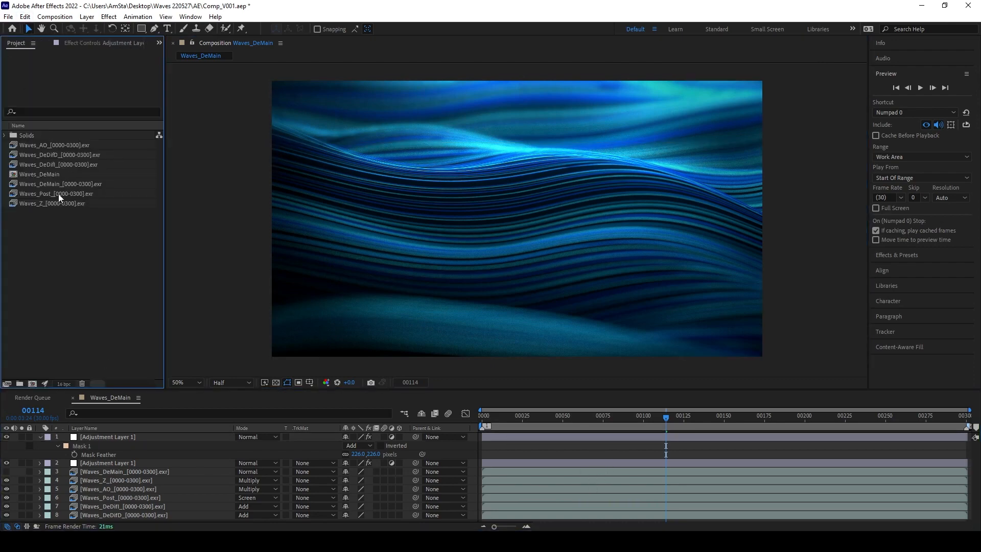
left_click_drag(57, 201, 89, 464)
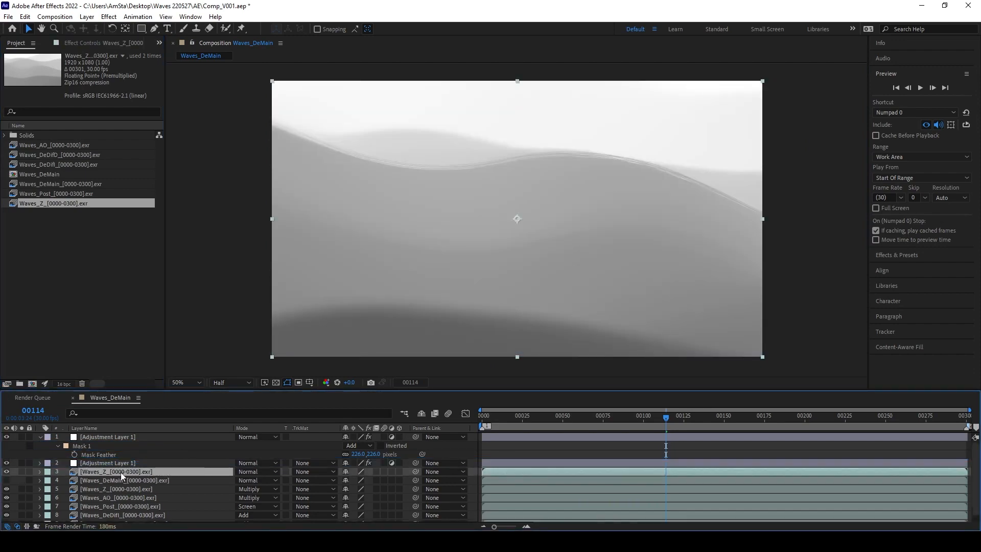
left_click(265, 474)
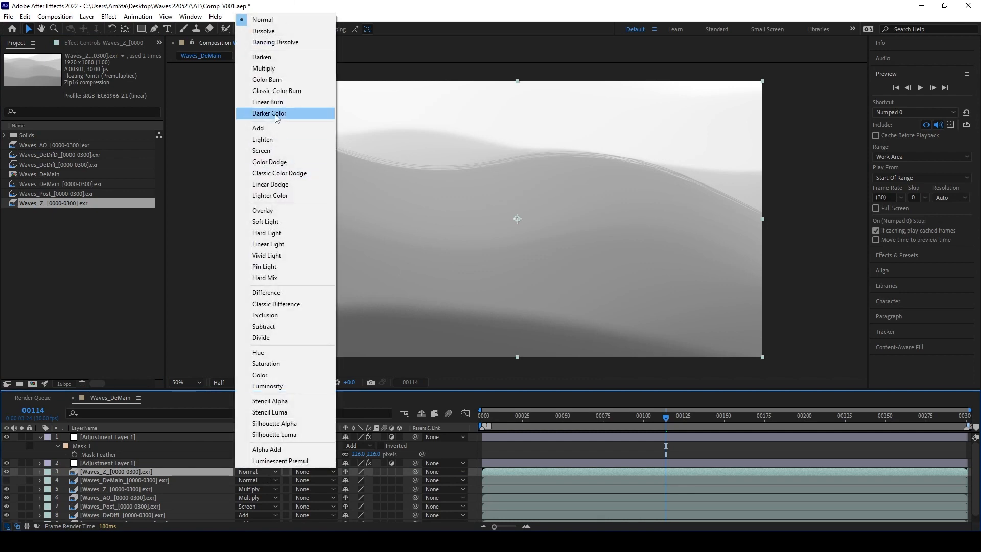
left_click(275, 68)
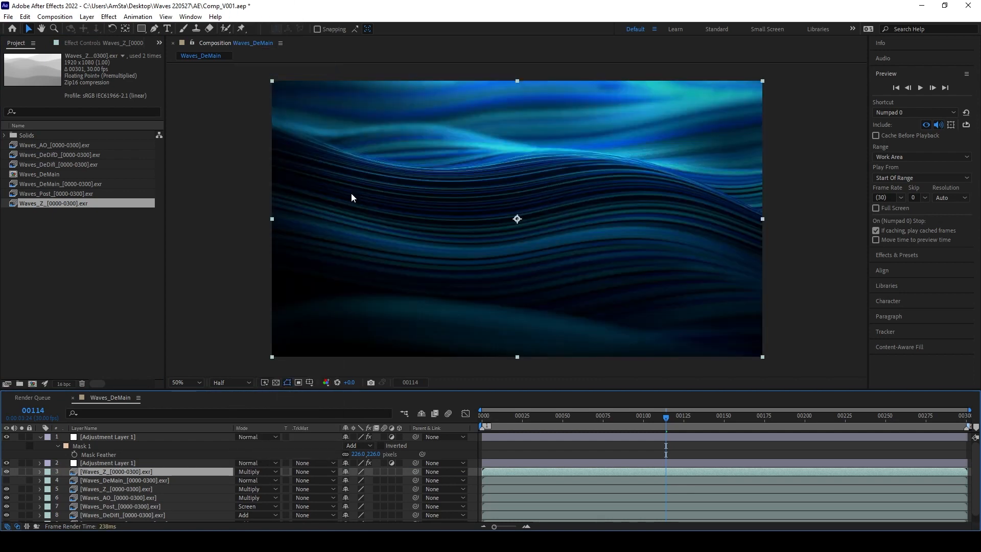
Step: Apply the Invert effect to the newly added Waves_Z layer
left_click(6, 471)
key("ctrl+space")
left_click(104, 462)
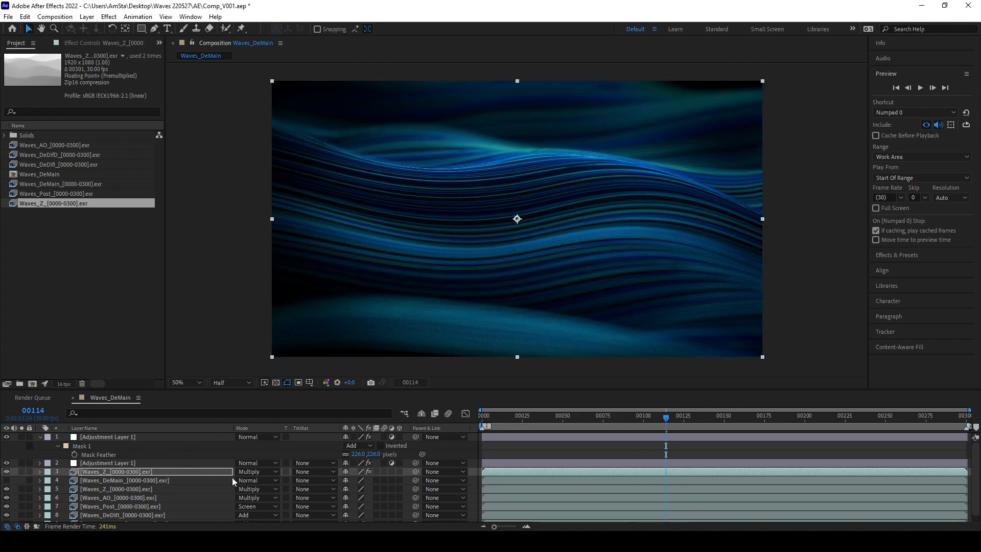
Step: Lower the inverted Waves_Z layer's opacity to 33% and scrub the timeline to review the composite
key("t")
left_click_drag(346, 483, 246, 464)
left_click(595, 451)
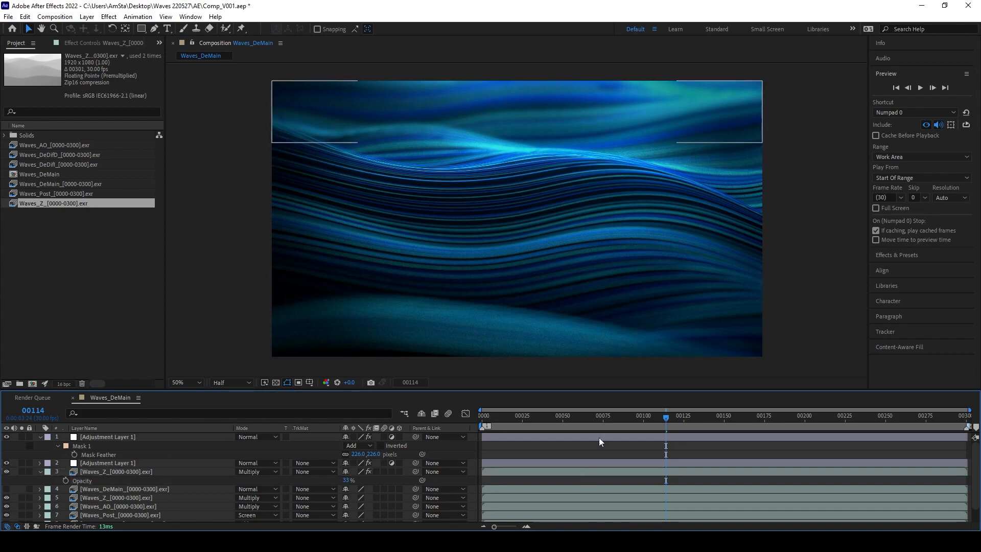
left_click_drag(640, 415, 682, 417)
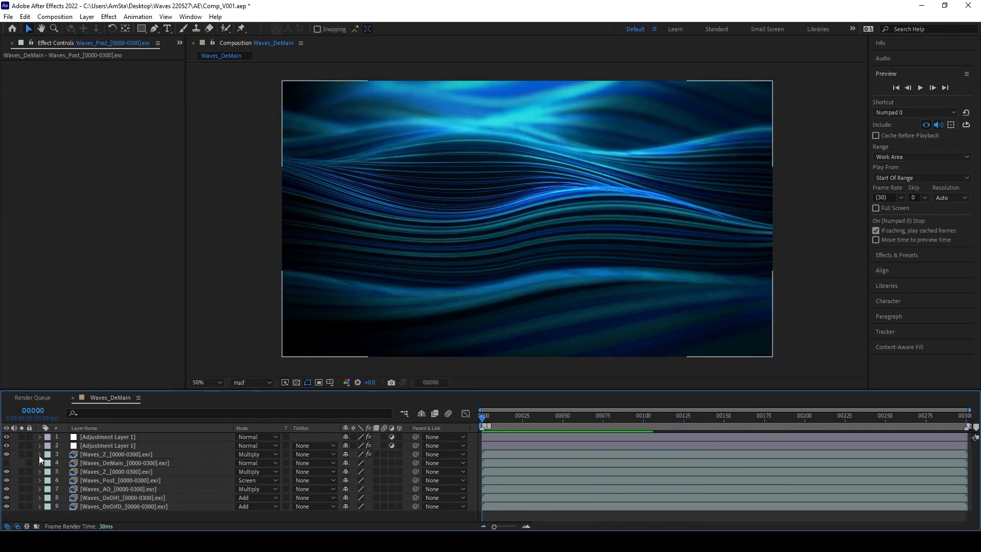